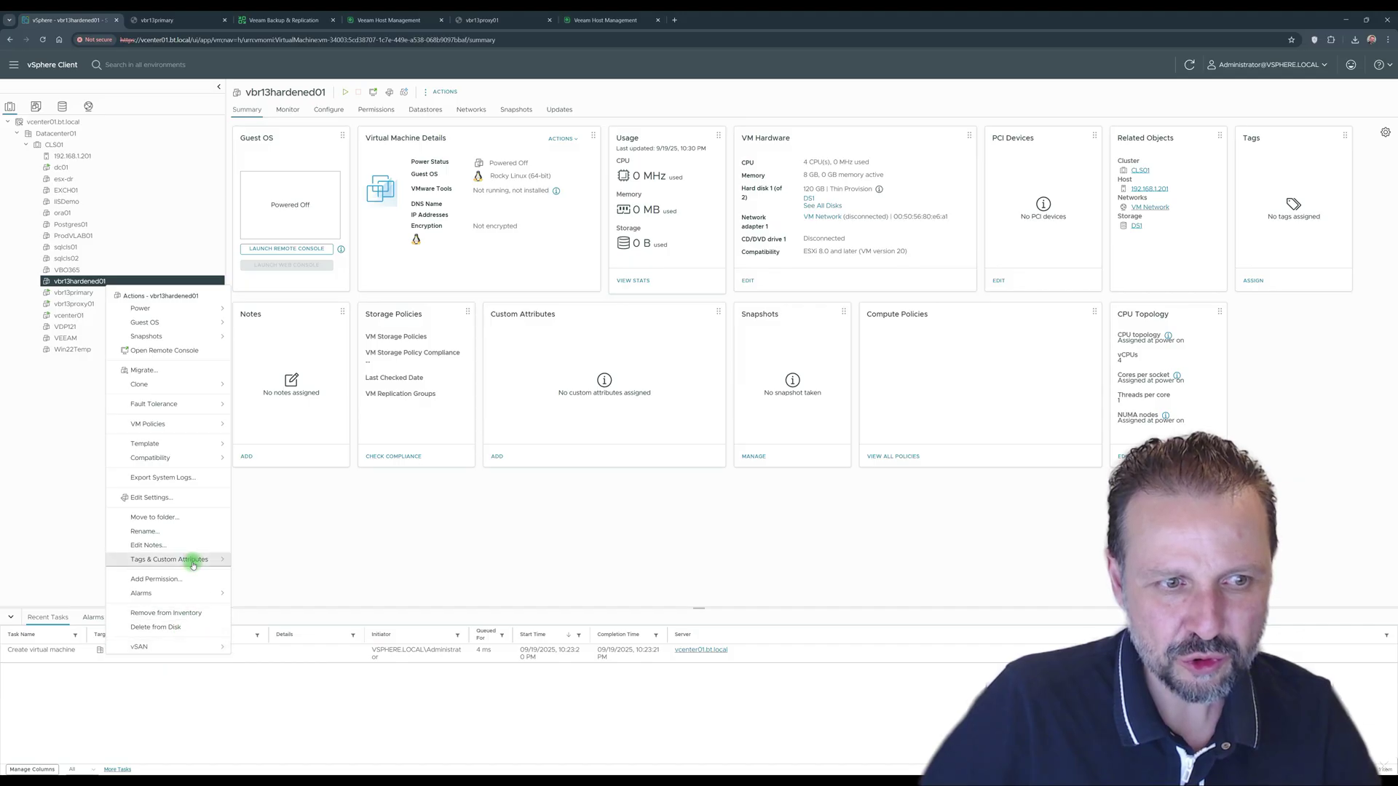
Review vbr13hardened01's hardware settings, including the second hard disk, without changing anything.
{"action": "left_click", "coordinate": [194, 497]}
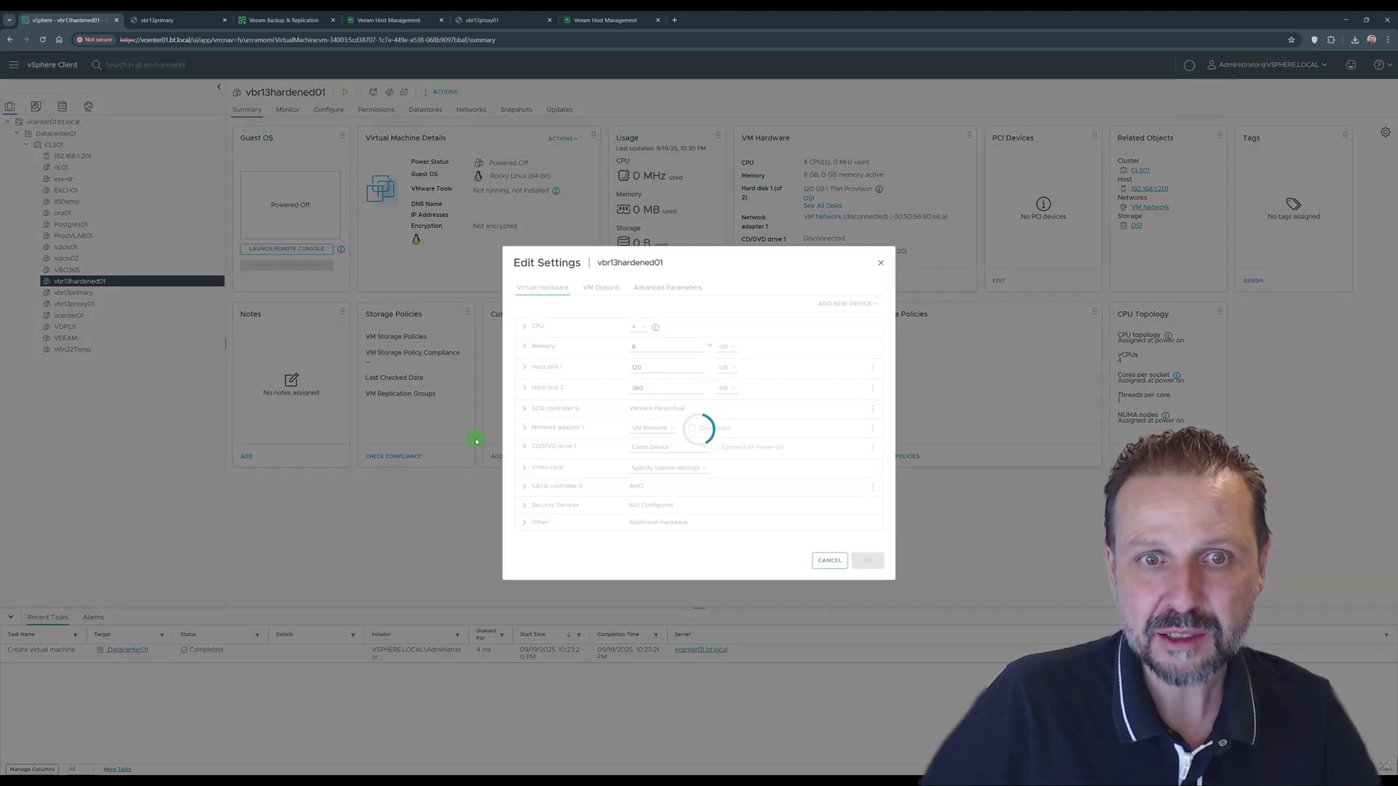
{"action": "left_click", "coordinate": [659, 386]}
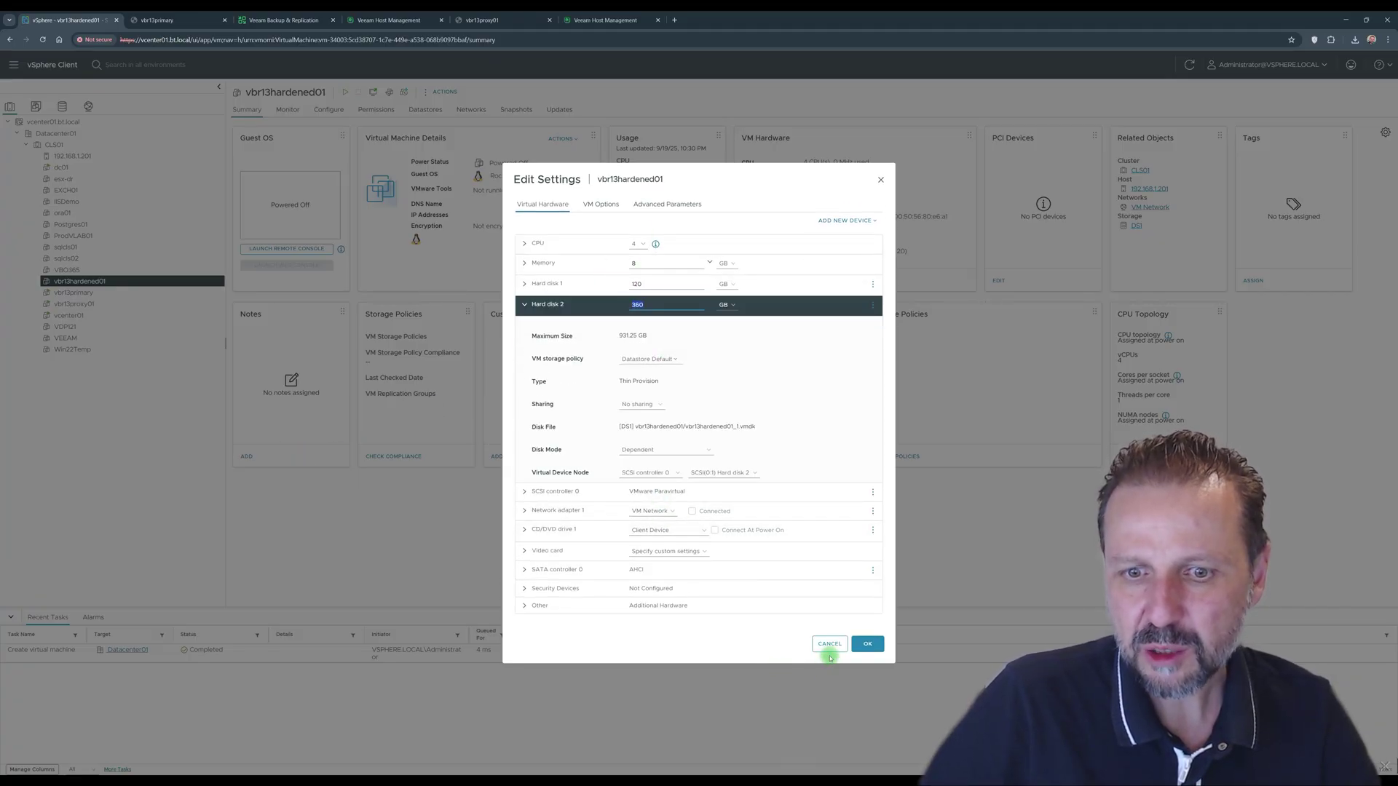
{"action": "left_click", "coordinate": [829, 644]}
Power on the vbr13hardened01 virtual machine.
{"action": "right_click", "coordinate": [142, 282]}
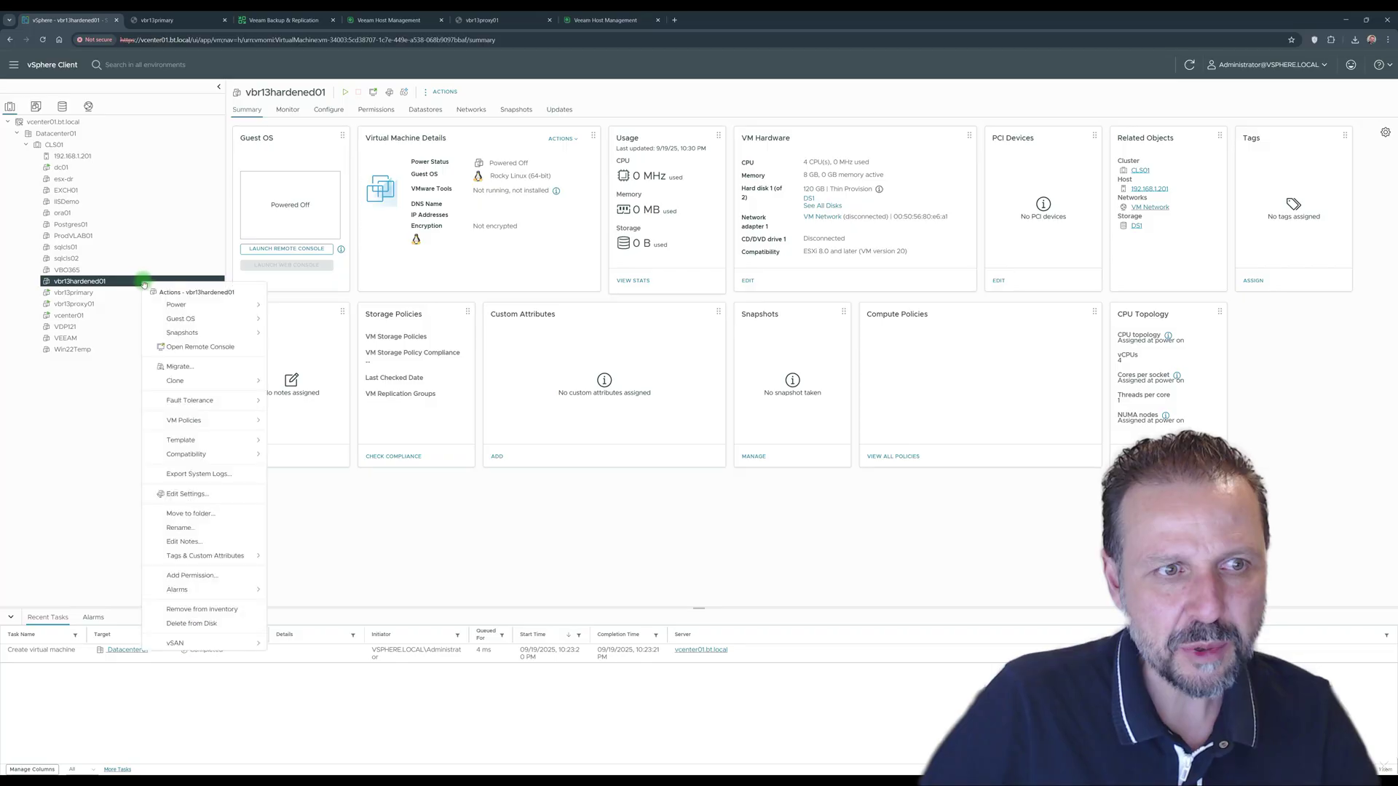
{"action": "mouse_move", "coordinate": [190, 306]}
{"action": "left_click", "coordinate": [313, 310]}
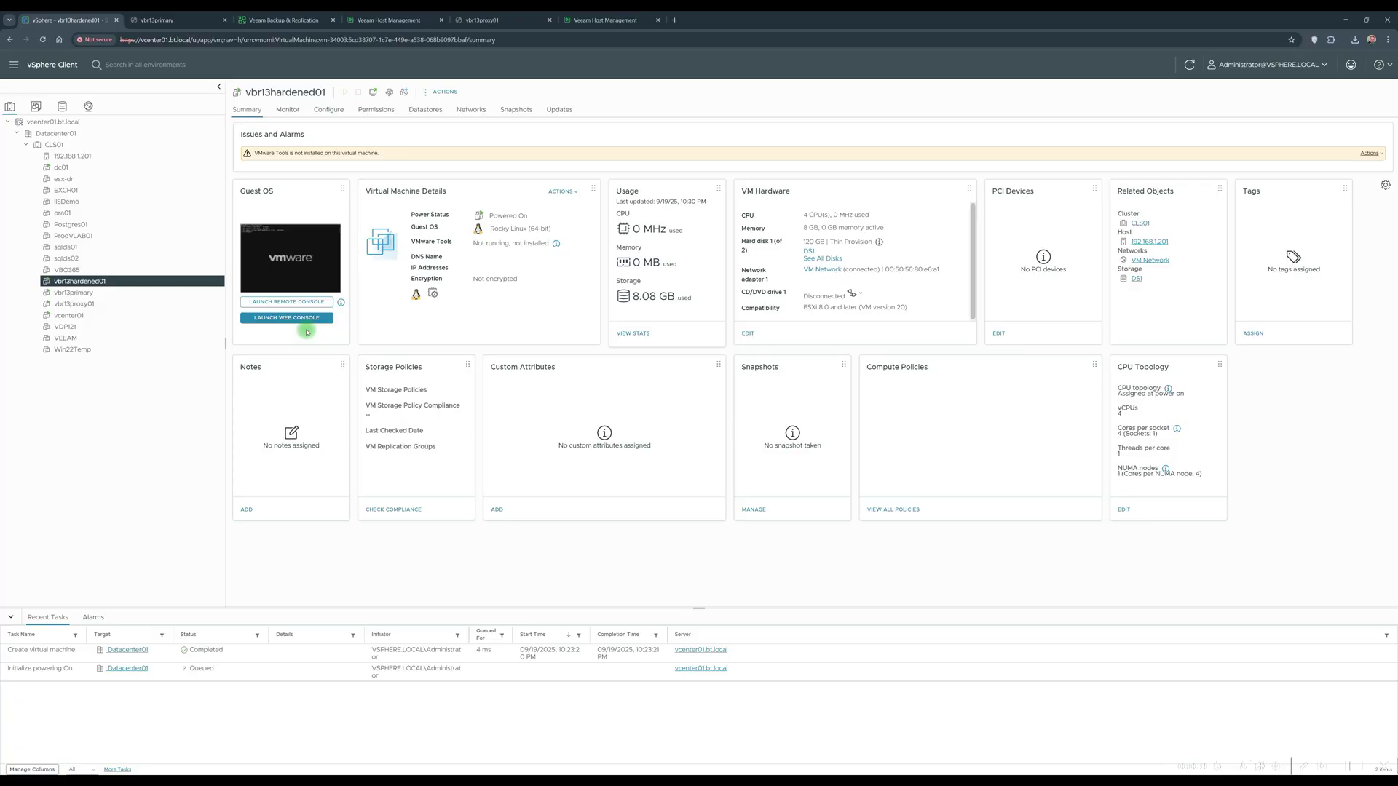
In the web console, restart the VM and highlight the Veeam Hardened Repository boot entry.
{"action": "left_click", "coordinate": [313, 318]}
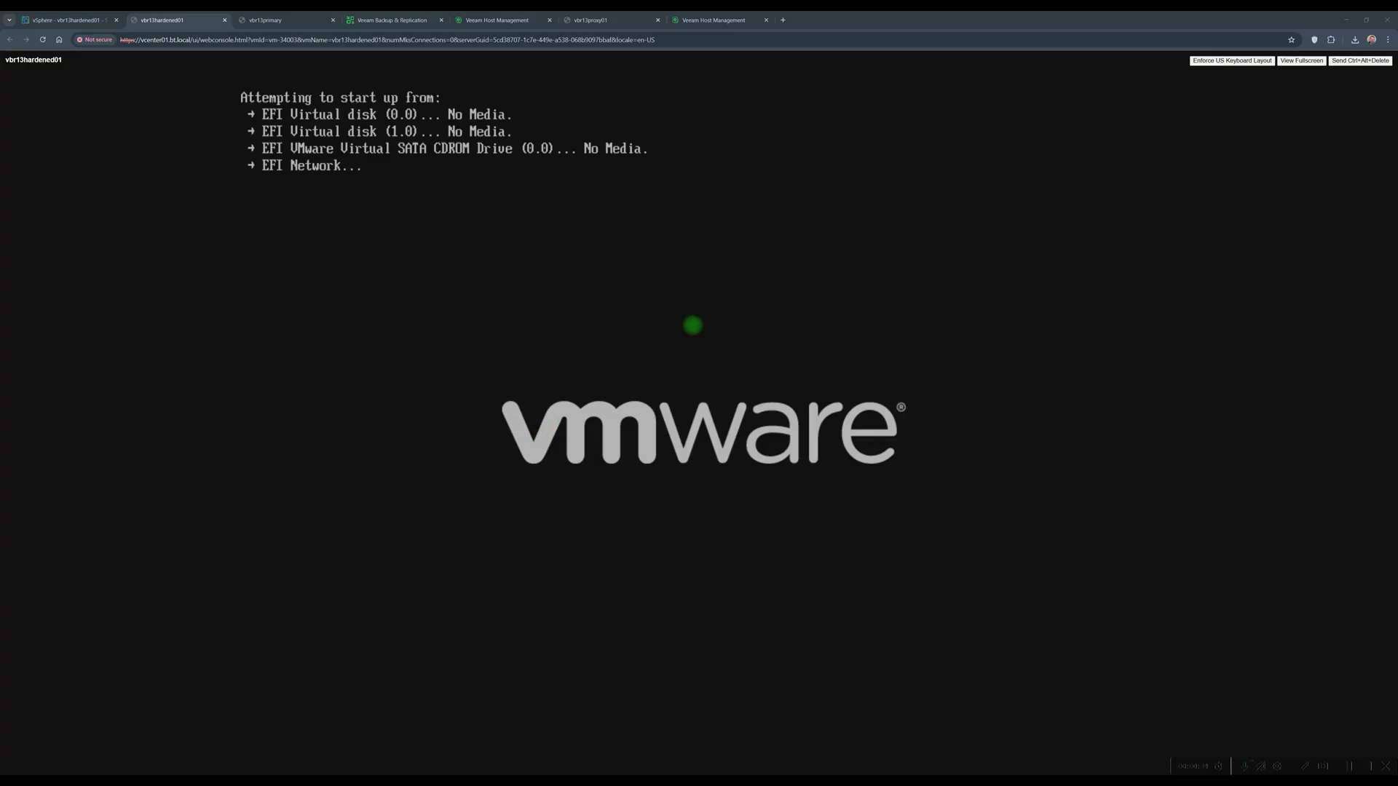
{"action": "left_click", "coordinate": [1365, 64]}
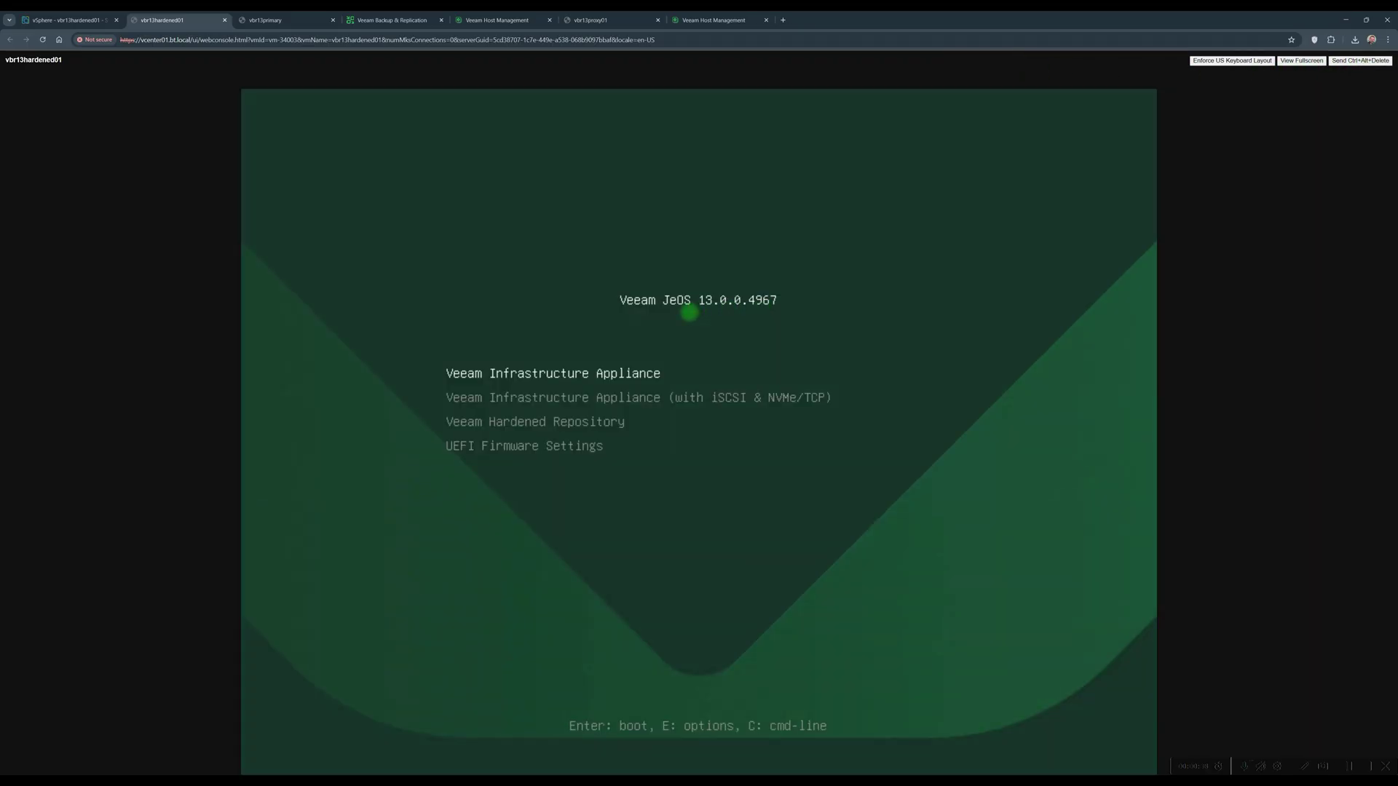
{"action": "key", "text": "Down"}
{"action": "key", "text": "Up"}
{"action": "key", "text": "Down"}
{"action": "key", "text": "Down"}
Choose the fresh Install option for the Hardened Repository.
{"action": "key", "text": "Return"}
{"action": "key", "text": "Down"}
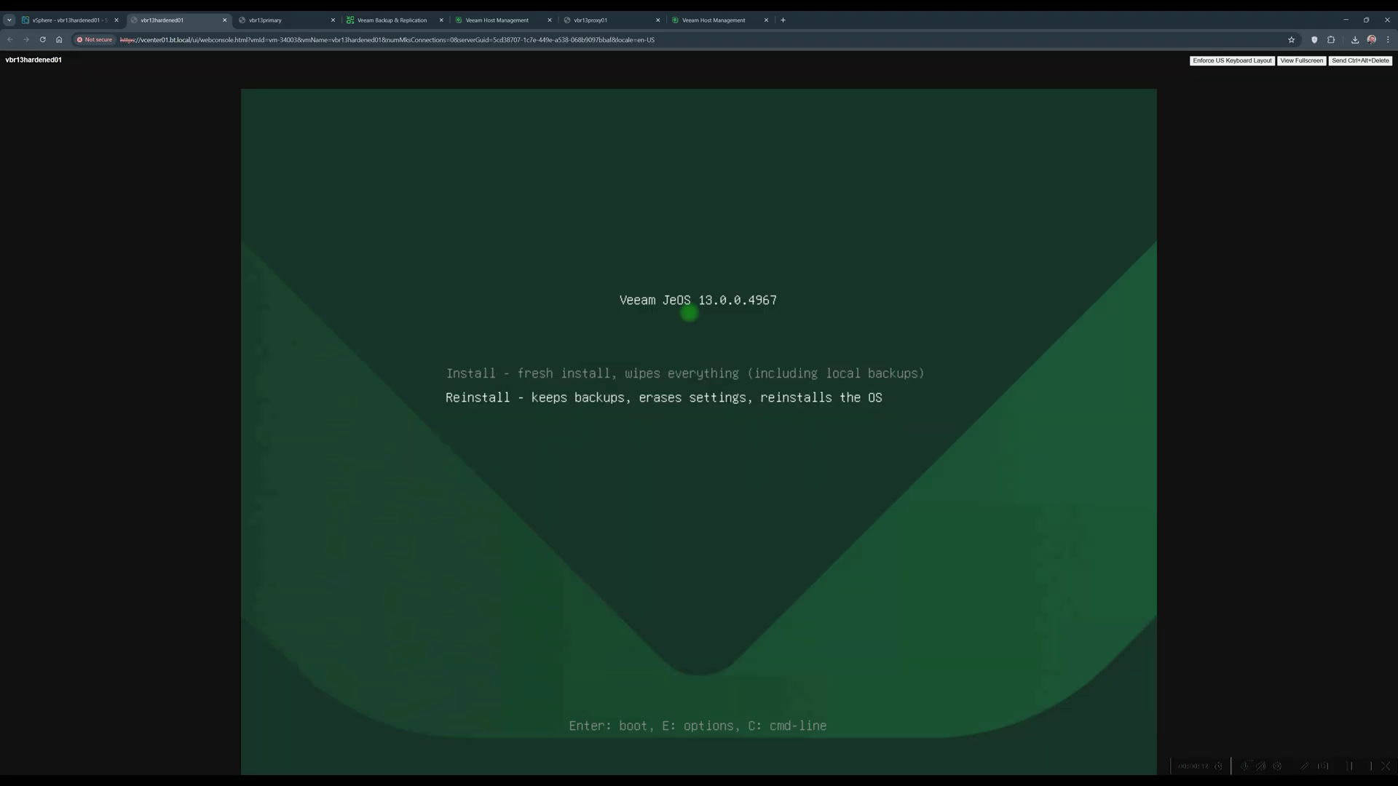
{"action": "key", "text": "Up"}
{"action": "key", "text": "Return"}
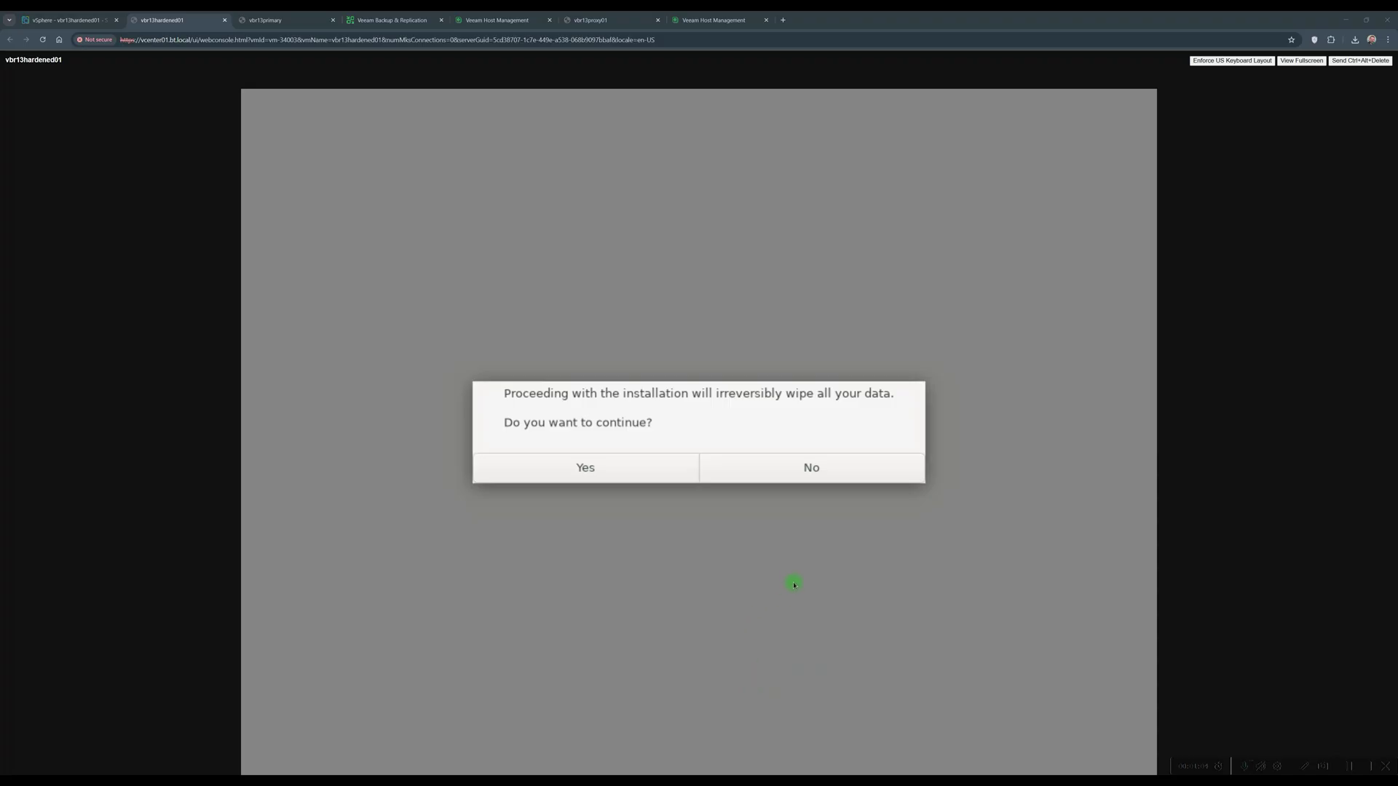
Answer Yes to wiping all data and let the installer run to completion.
{"action": "key", "text": "Tab"}
{"action": "key", "text": "Tab"}
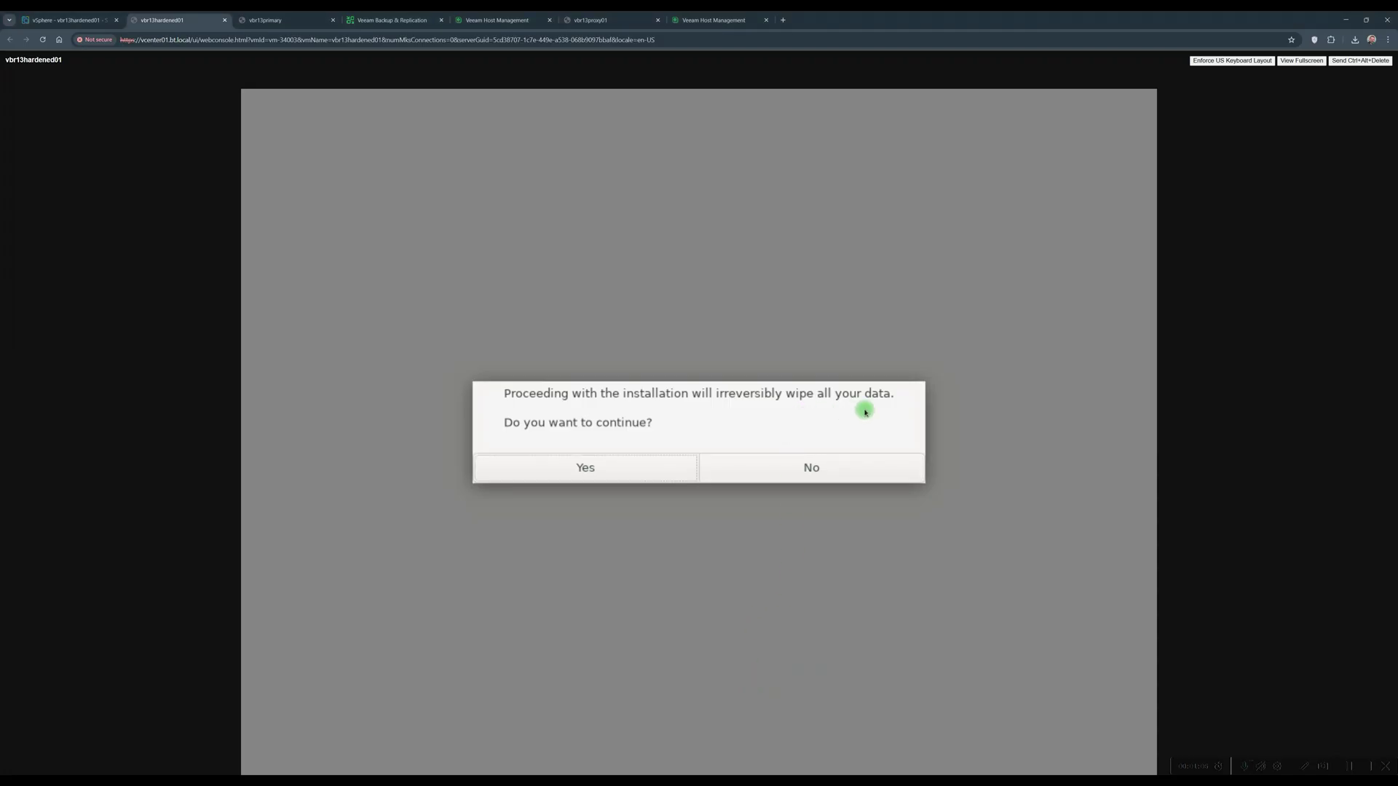
{"action": "key", "text": "Return"}
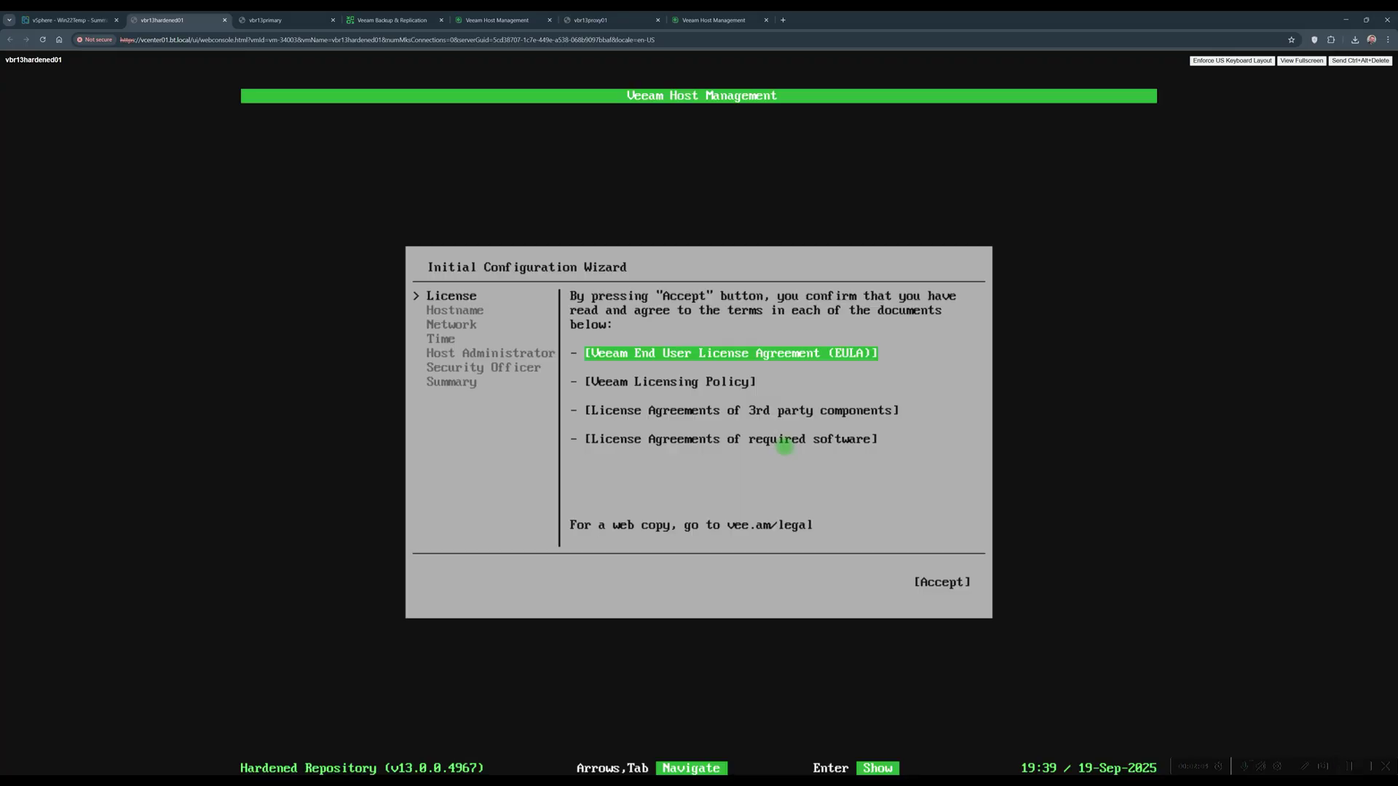
Accept the license agreements, set hostname vbr13hardened01.bt.local, and continue to Network.
{"action": "key", "text": "Down"}
{"action": "key", "text": "Down"}
{"action": "key", "text": "Down"}
{"action": "key", "text": "Down"}
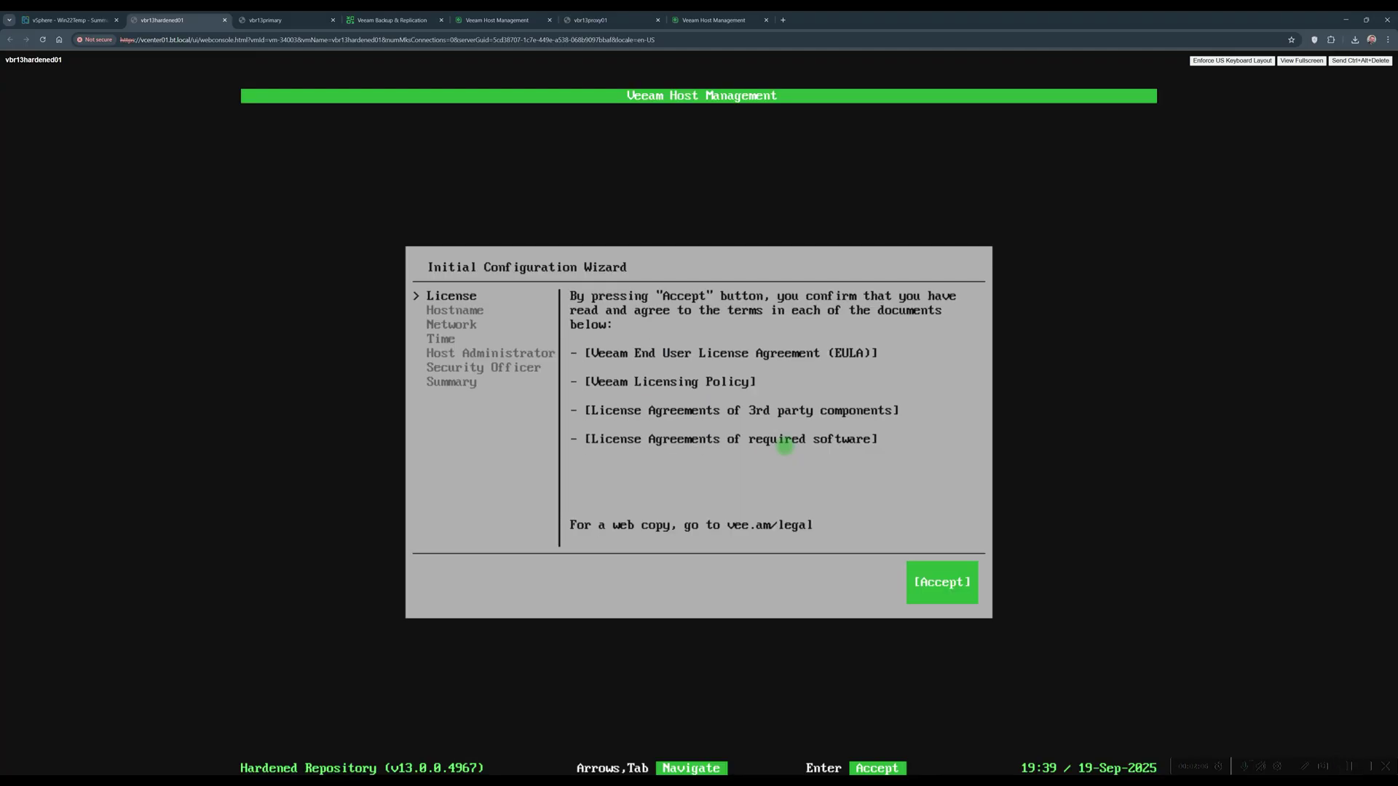
{"action": "key", "text": "Return"}
{"action": "key", "text": "BackSpace"}
{"action": "key", "text": "BackSpace"}
{"action": "key", "text": "BackSpace"}
{"action": "key", "text": "BackSpace"}
{"action": "key", "text": "BackSpace"}
{"action": "key", "text": "BackSpace"}
{"action": "key", "text": "BackSpace"}
{"action": "key", "text": "BackSpace"}
{"action": "key", "text": "BackSpace"}
{"action": "key", "text": "BackSpace"}
{"action": "key", "text": "BackSpace"}
{"action": "key", "text": "BackSpace"}
{"action": "key", "text": "BackSpace"}
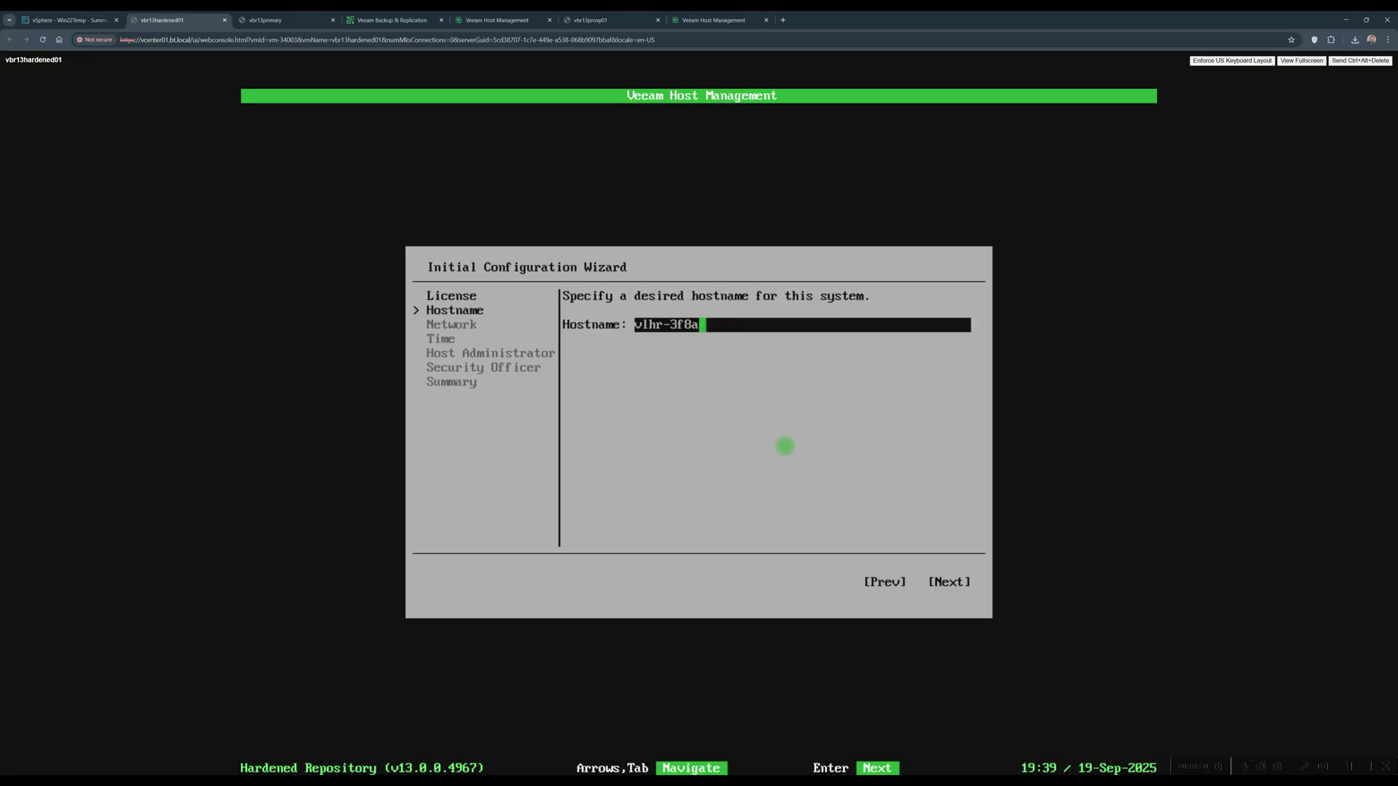
{"action": "type", "text": "vbr13hardened01.bt/"}
{"action": "key", "text": "BackSpace"}
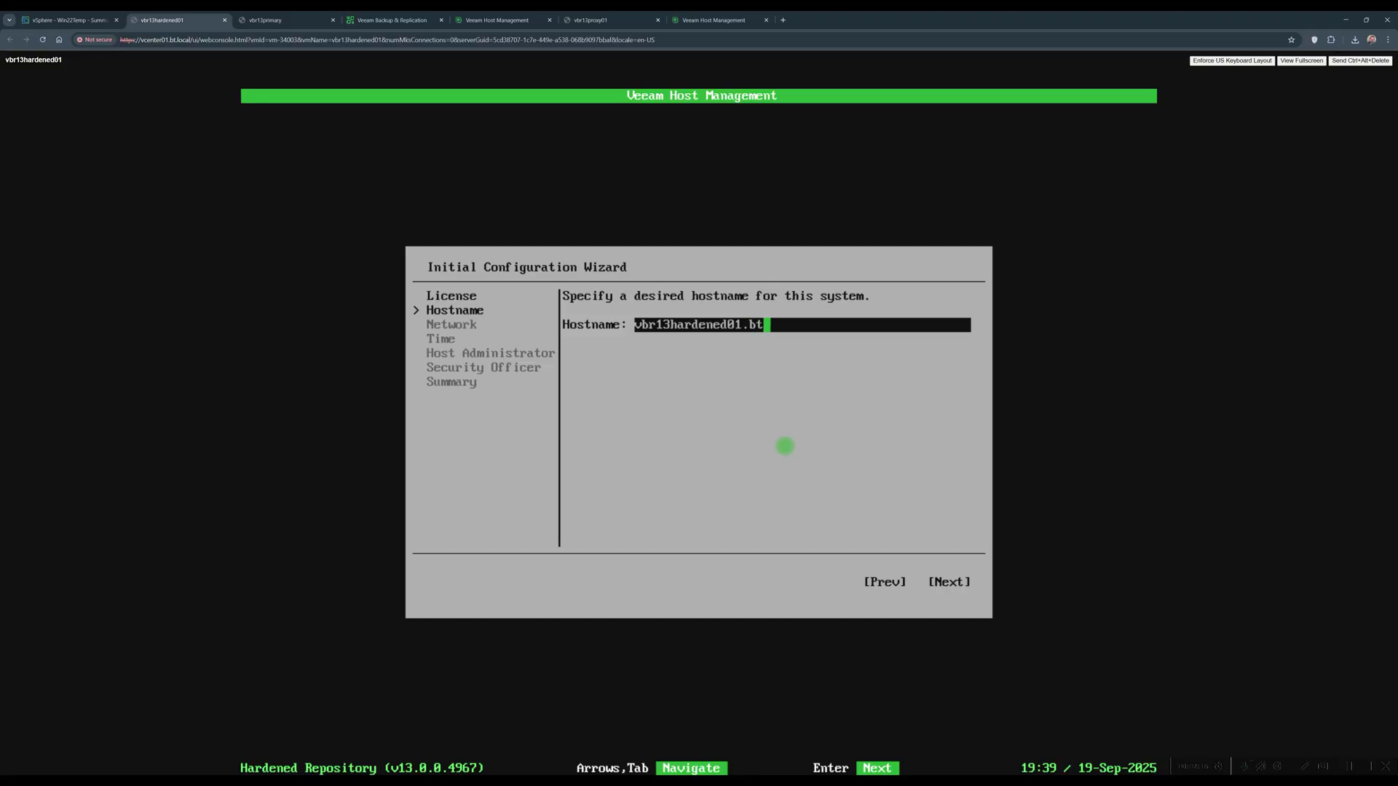
{"action": "type", "text": ".local"}
{"action": "key", "text": "Left"}
{"action": "key", "text": "Left"}
{"action": "key", "text": "Left"}
{"action": "key", "text": "Left"}
{"action": "key", "text": "Left"}
{"action": "key", "text": "Left"}
{"action": "key", "text": "Left"}
{"action": "key", "text": "Left"}
{"action": "key", "text": "Left"}
{"action": "key", "text": "Left"}
{"action": "key", "text": "Left"}
{"action": "key", "text": "Left"}
{"action": "key", "text": "Left"}
{"action": "key", "text": "Left"}
{"action": "key", "text": "Tab"}
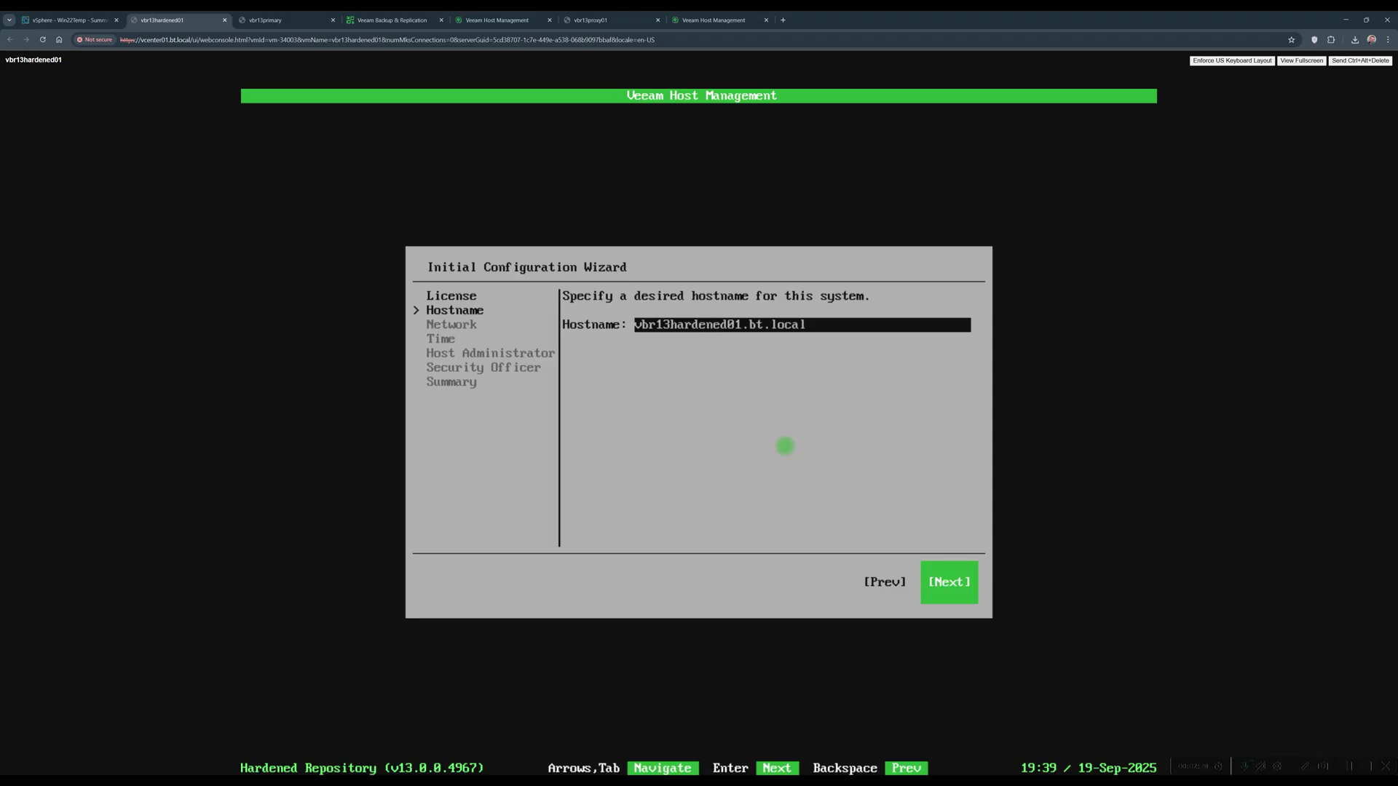
{"action": "key", "text": "Return"}
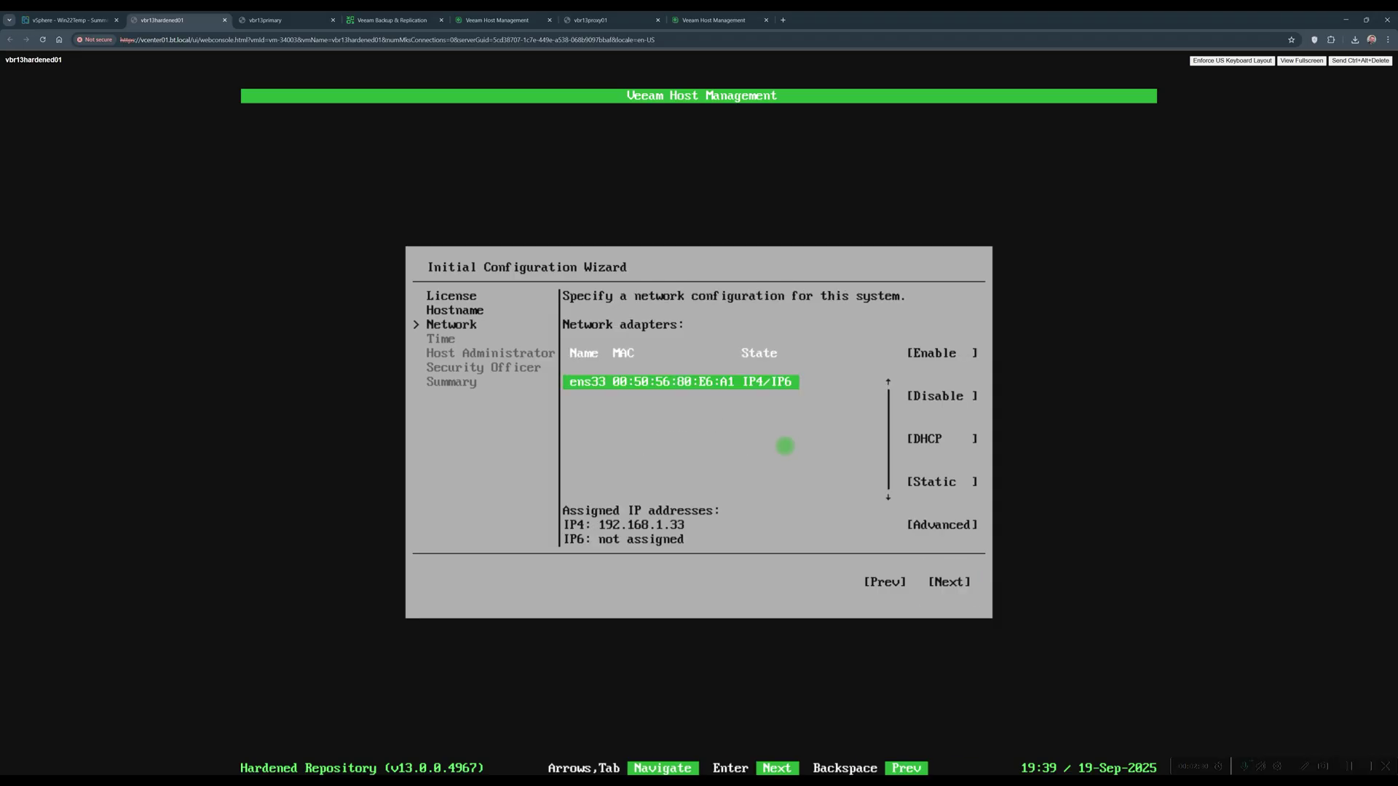
Give ens33 static IP 192.168.1.246, mask 255.255.255.0, gateway 192.168.1.1.
{"action": "key", "text": "Tab"}
{"action": "key", "text": "Tab"}
{"action": "key", "text": "Tab"}
{"action": "key", "text": "Tab"}
{"action": "key", "text": "Return"}
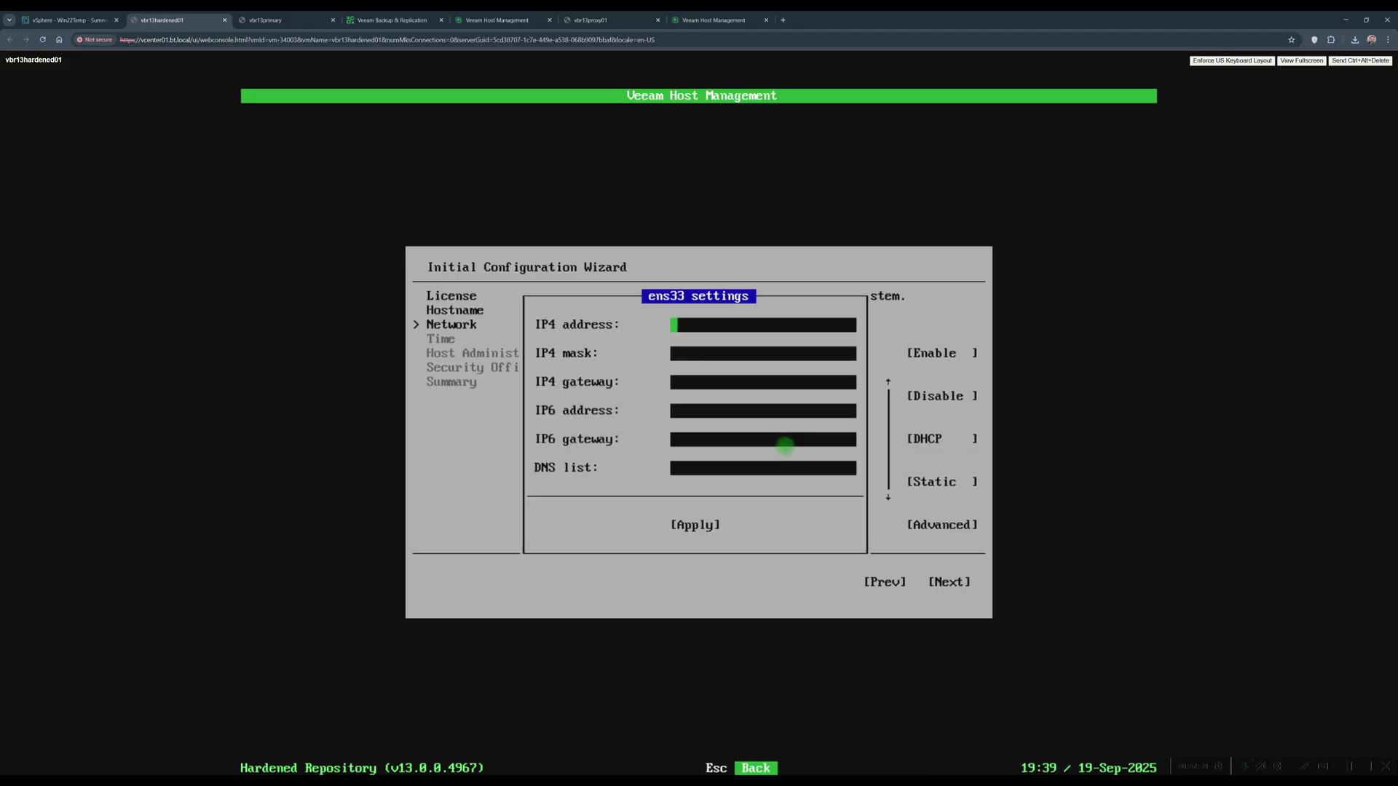
{"action": "type", "text": "192.168.1.246"}
{"action": "key", "text": "Tab"}
{"action": "type", "text": "255.255."}
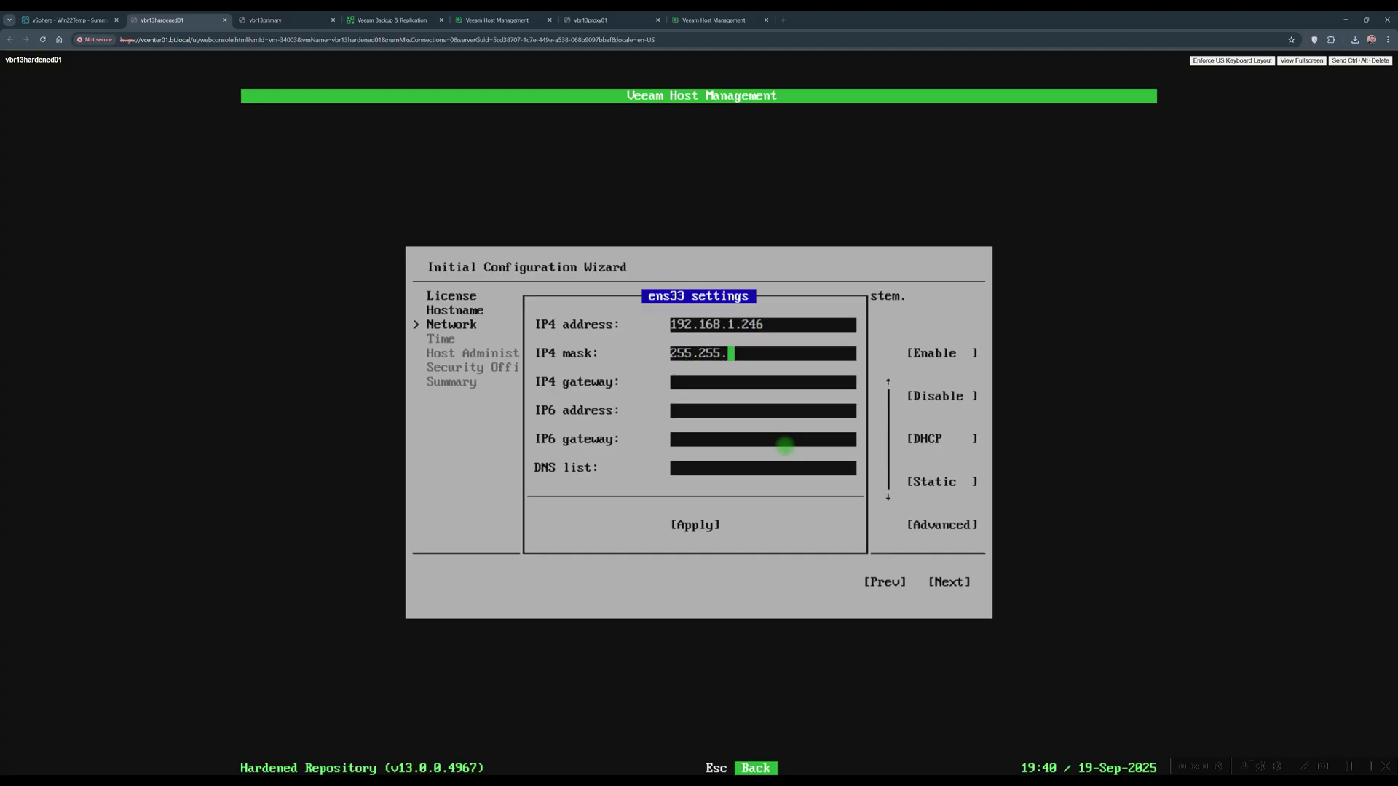
{"action": "type", "text": "255.0"}
{"action": "key", "text": "Tab"}
{"action": "type", "text": "192.168.1.1"}
Add DNS server 192.168.1.210 and continue to the Time step.
{"action": "key", "text": "Tab"}
{"action": "key", "text": "Tab"}
{"action": "type", "text": "192/168."}
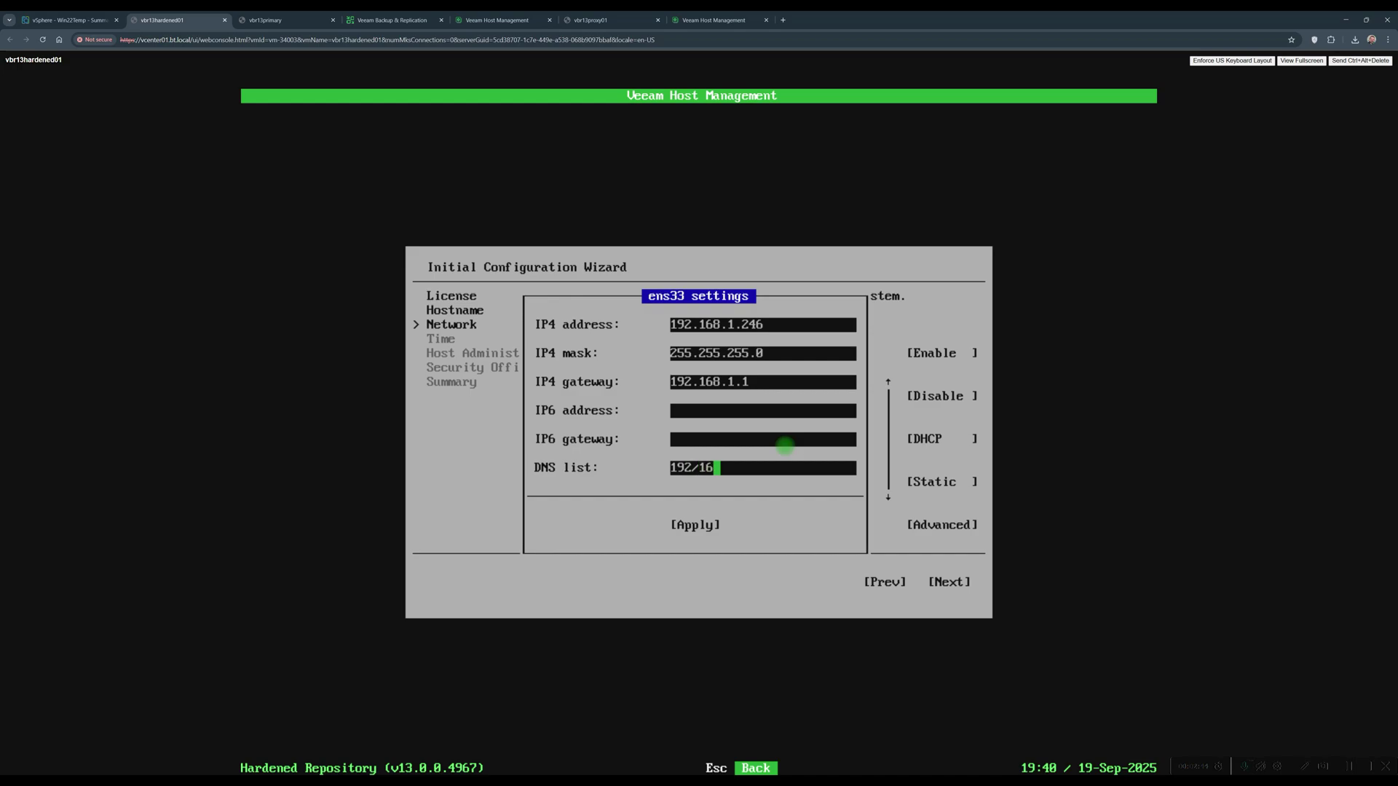
{"action": "key", "text": "BackSpace"}
{"action": "key", "text": "BackSpace"}
{"action": "key", "text": "BackSpace"}
{"action": "key", "text": "BackSpace"}
{"action": "type", "text": "168.1.210"}
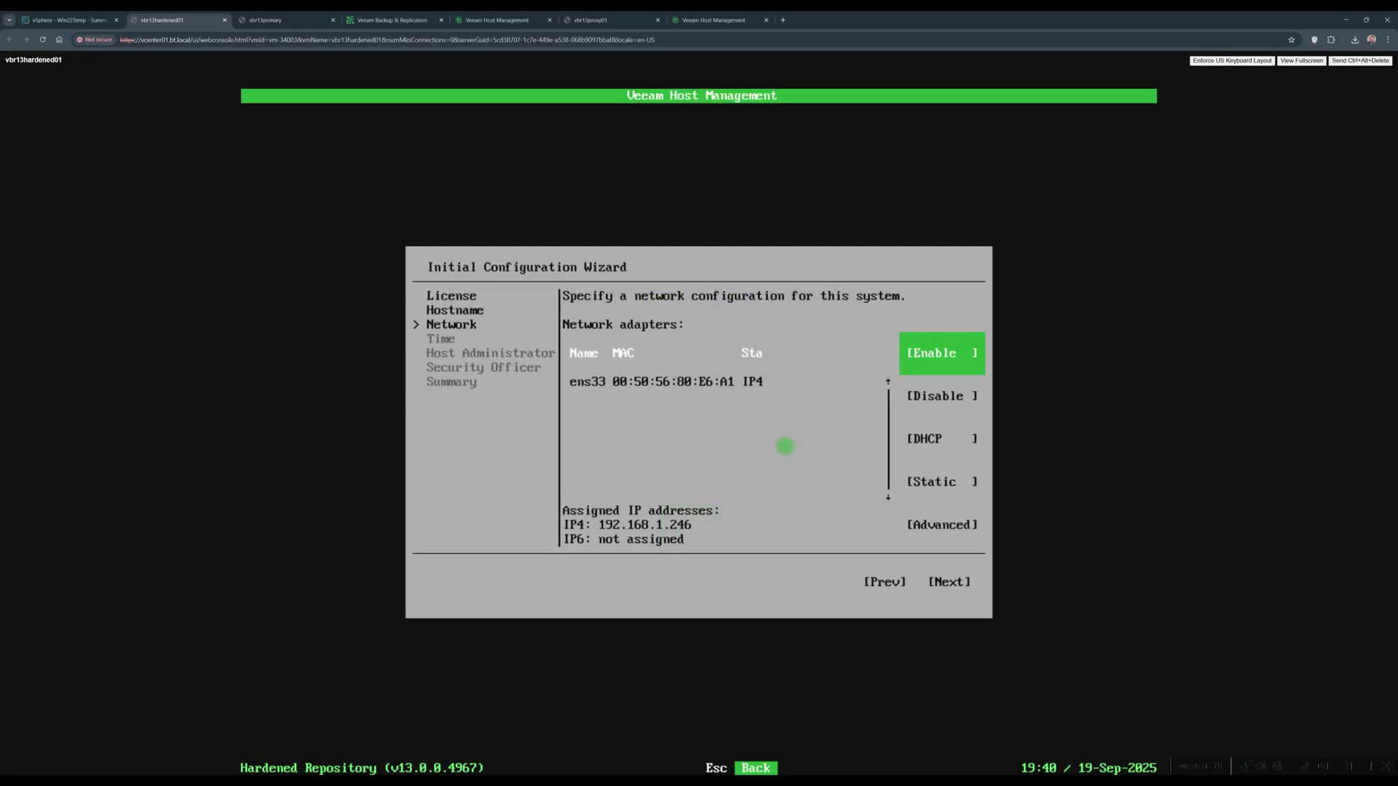
{"action": "key", "text": "Down"}
{"action": "key", "text": "Down"}
{"action": "key", "text": "Down"}
{"action": "key", "text": "Down"}
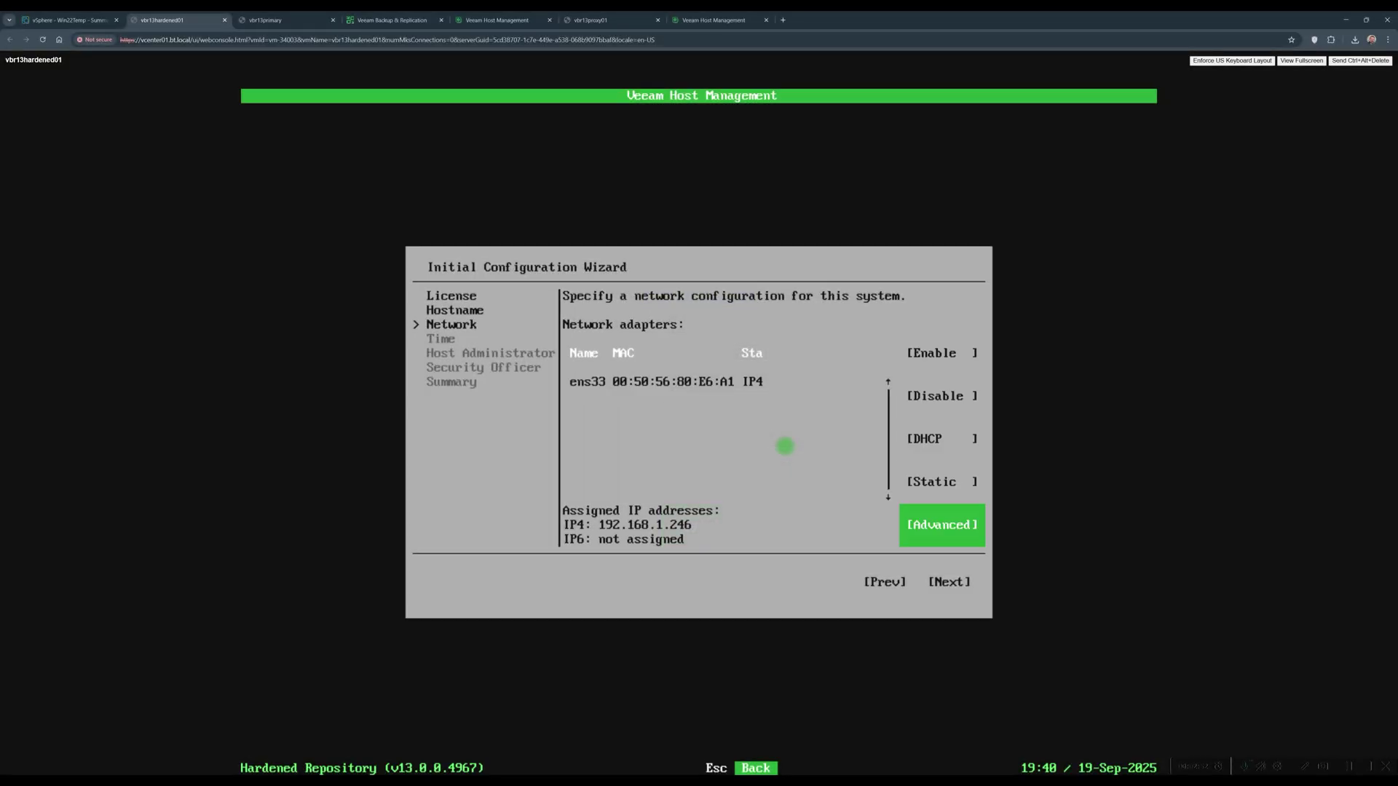
{"action": "key", "text": "Down"}
{"action": "key", "text": "Return"}
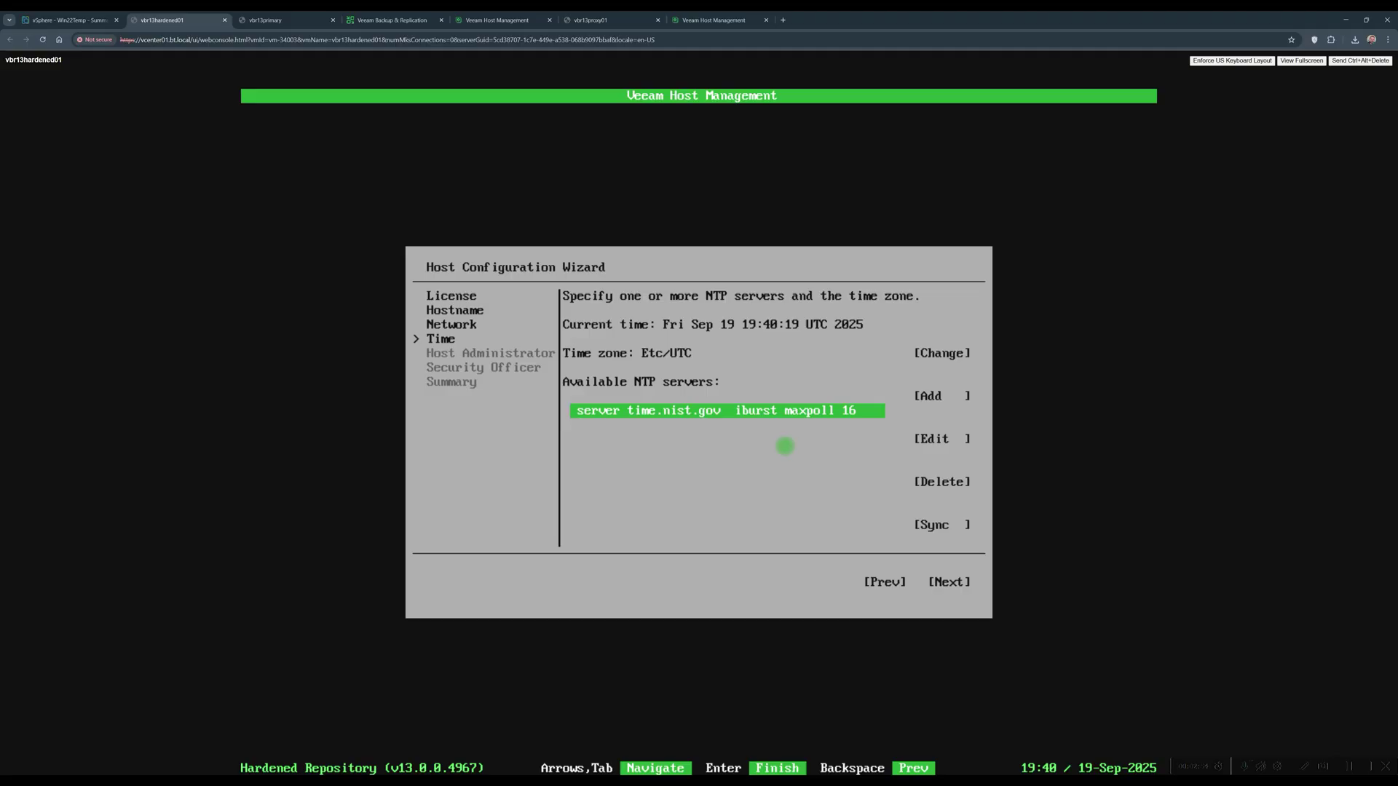
Set the time zone to Asia/Istanbul.
{"action": "key", "text": "Tab"}
{"action": "key", "text": "Return"}
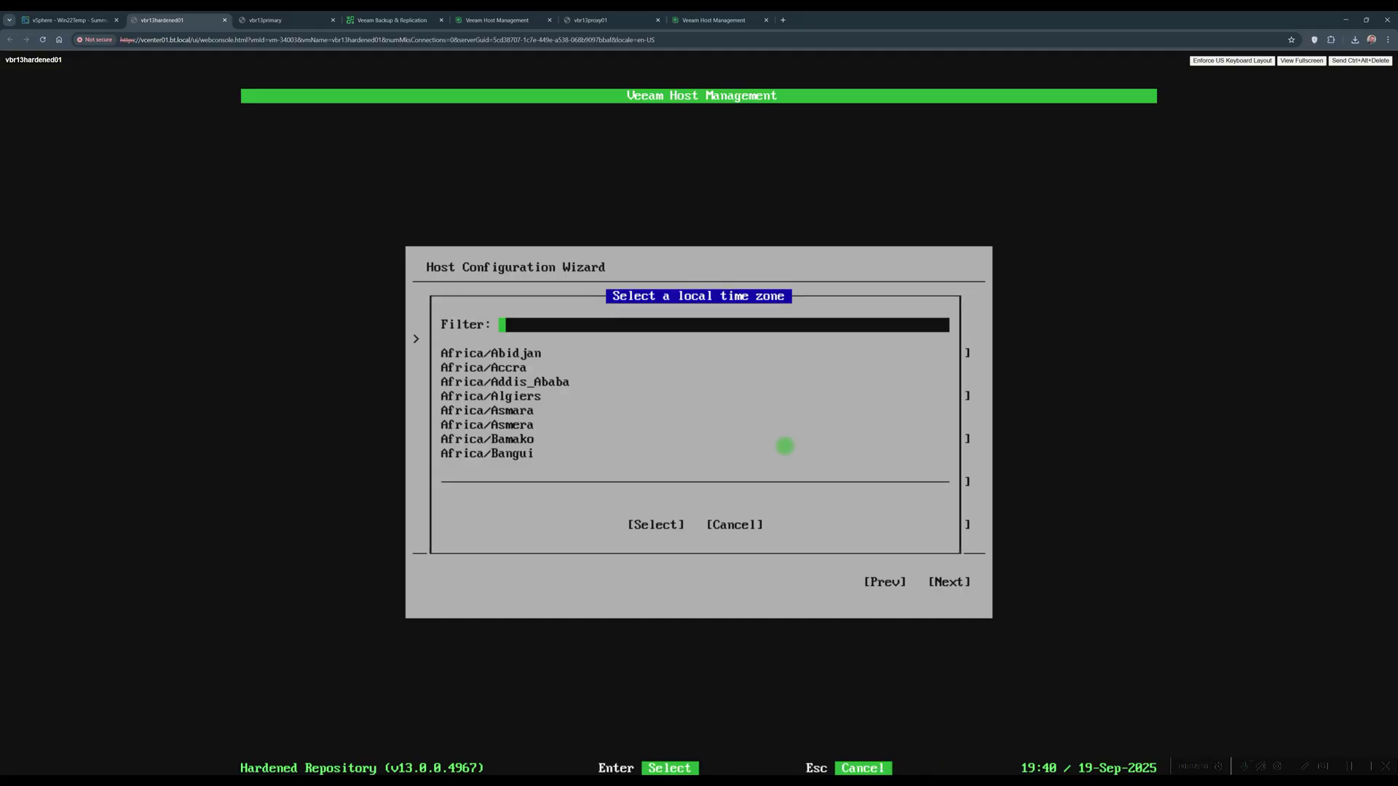
{"action": "type", "text": "ist"}
{"action": "key", "text": "Down"}
{"action": "key", "text": "Down"}
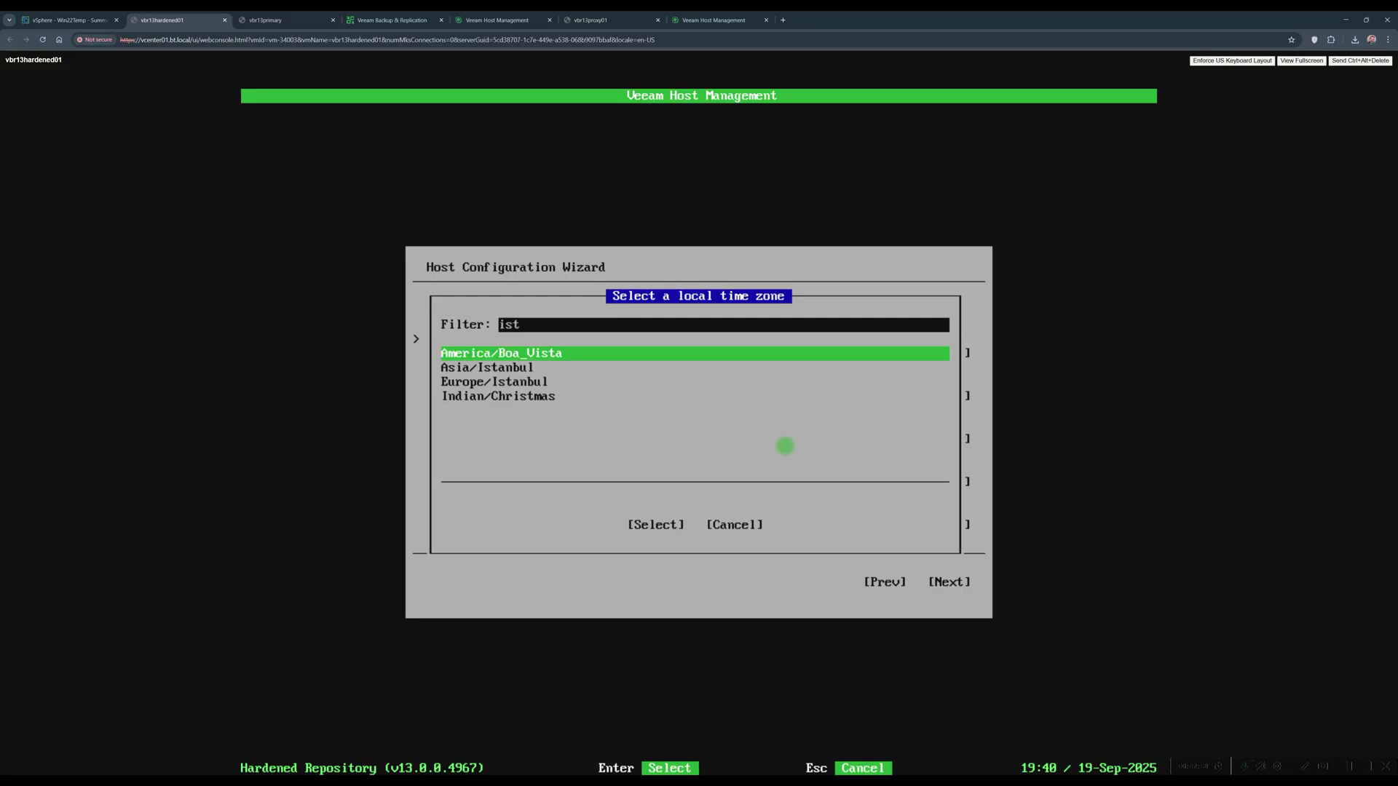
{"action": "key", "text": "Return"}
{"action": "key", "text": "Down"}
{"action": "key", "text": "Down"}
{"action": "key", "text": "Down"}
{"action": "key", "text": "Down"}
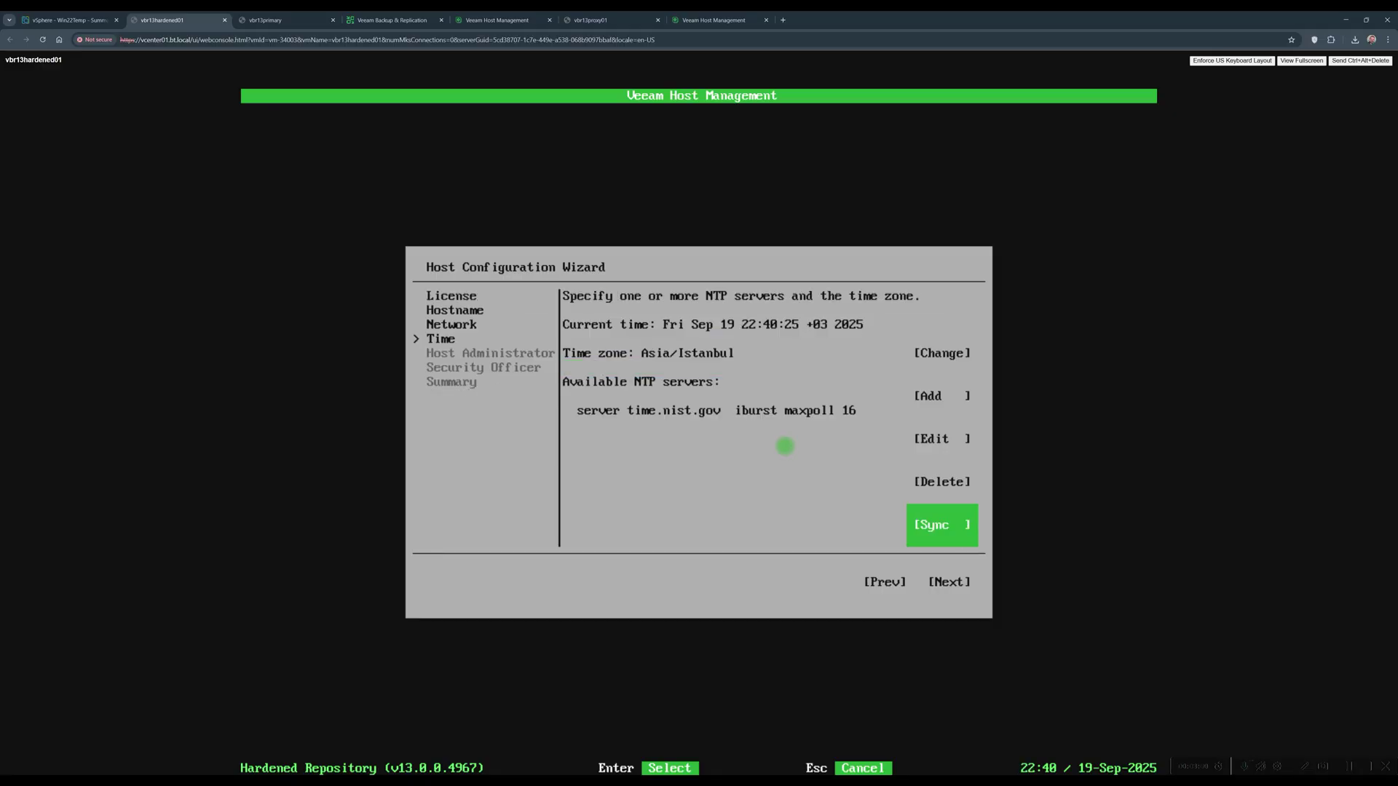
Sync the clock with time.nist.gov and advance to the Host Administrator step.
{"action": "key", "text": "Return"}
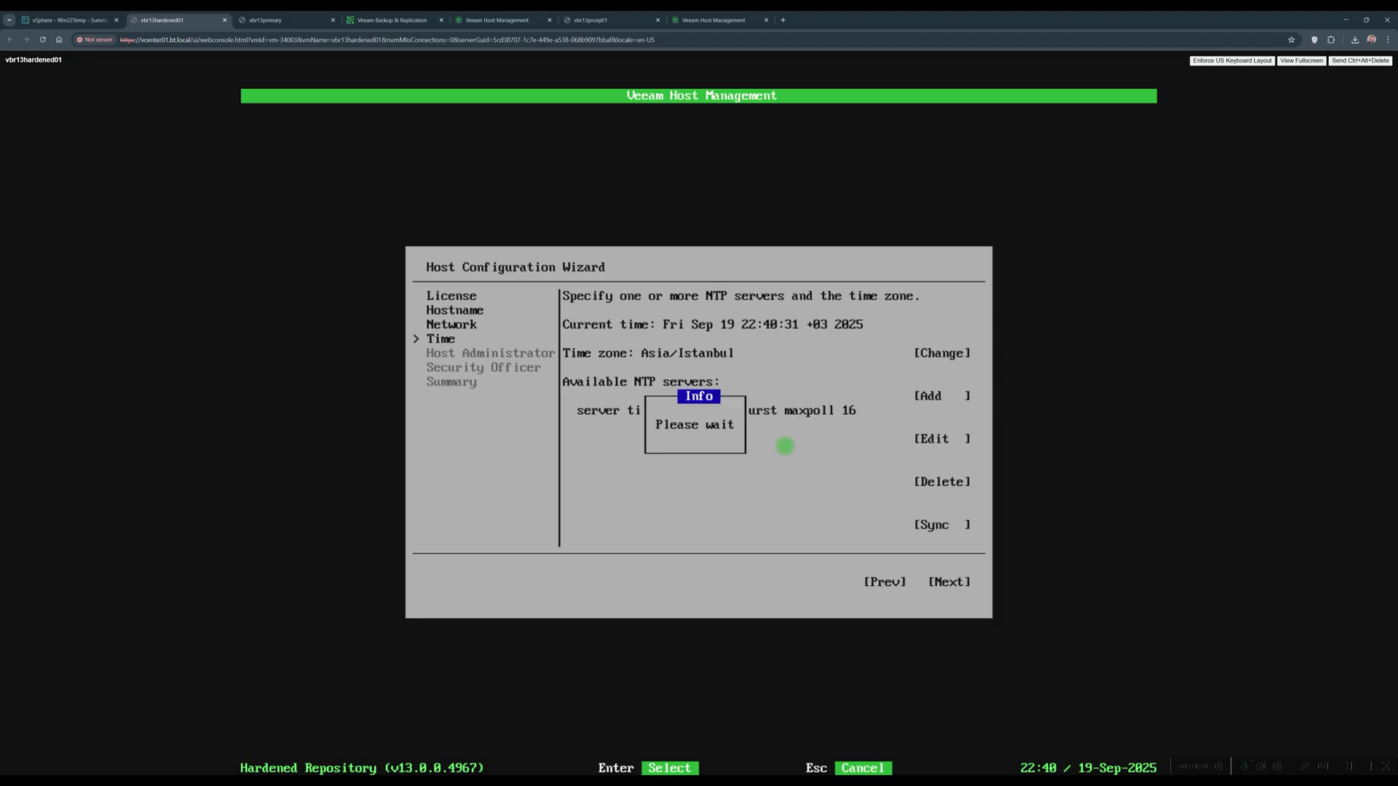
{"action": "key", "text": "Tab"}
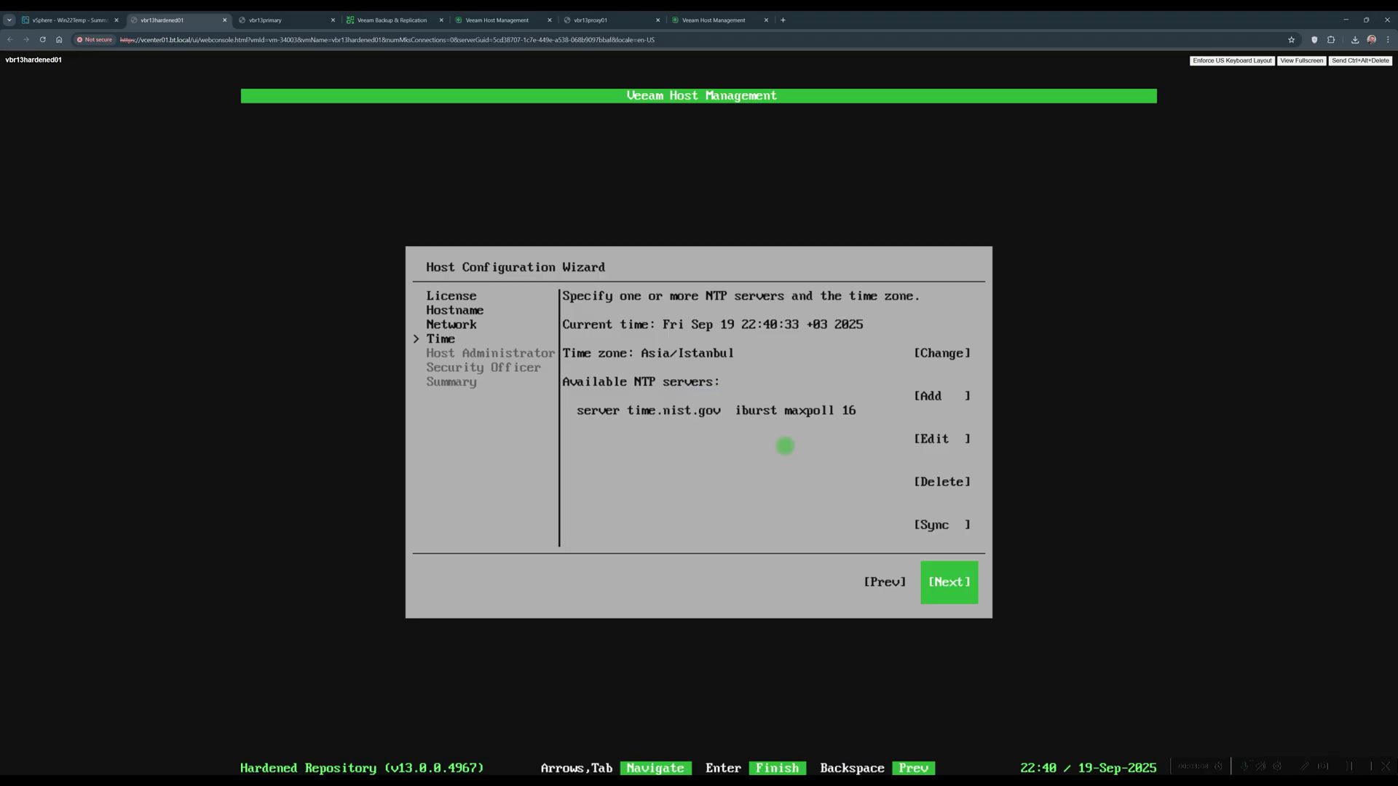
{"action": "key", "text": "Return"}
Enter the host administrator password and display the MFA secret as a QR code.
{"action": "type", "text": "**********"}
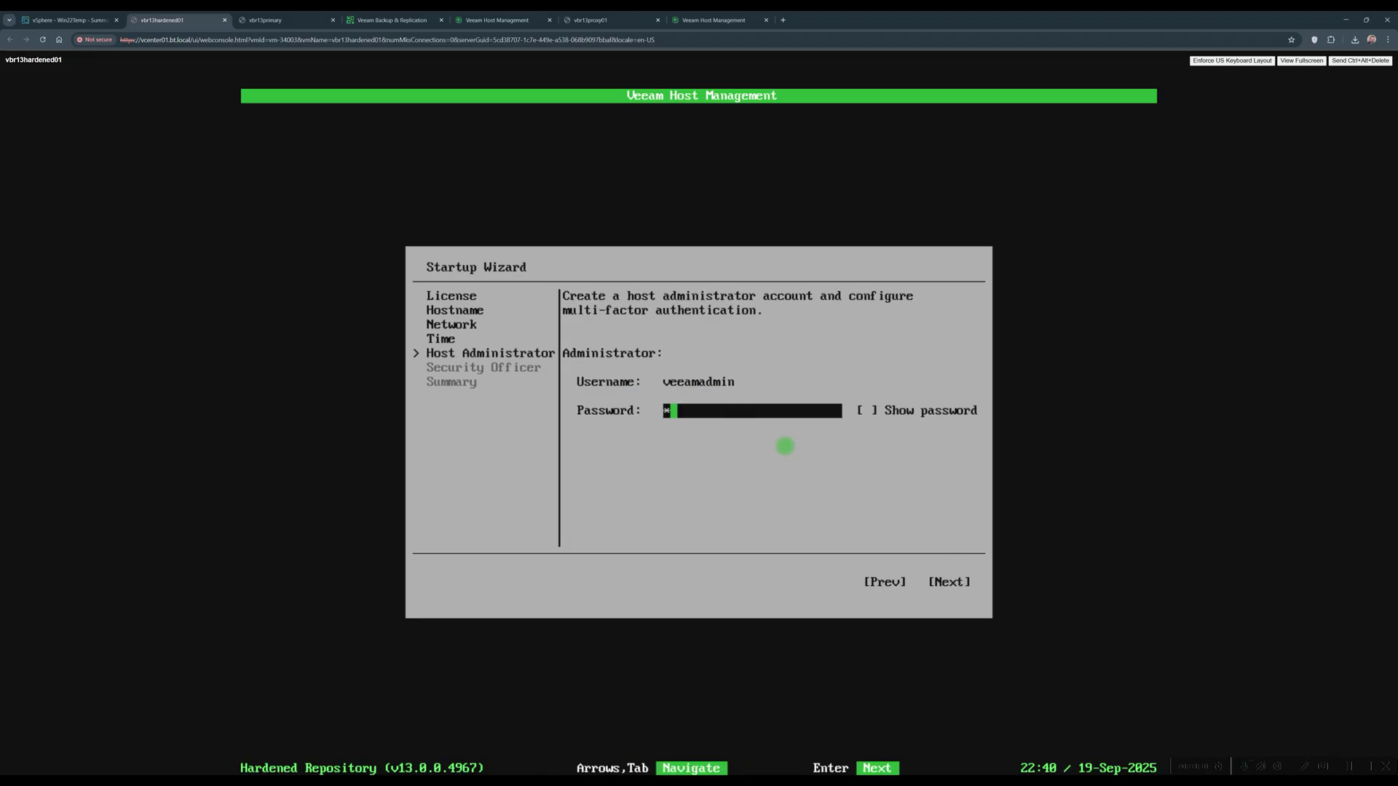
{"action": "type", "text": "********"}
{"action": "key", "text": "Tab"}
{"action": "key", "text": "Tab"}
{"action": "key", "text": "Tab"}
{"action": "key", "text": "Tab"}
{"action": "key", "text": "Tab"}
{"action": "key", "text": "Return"}
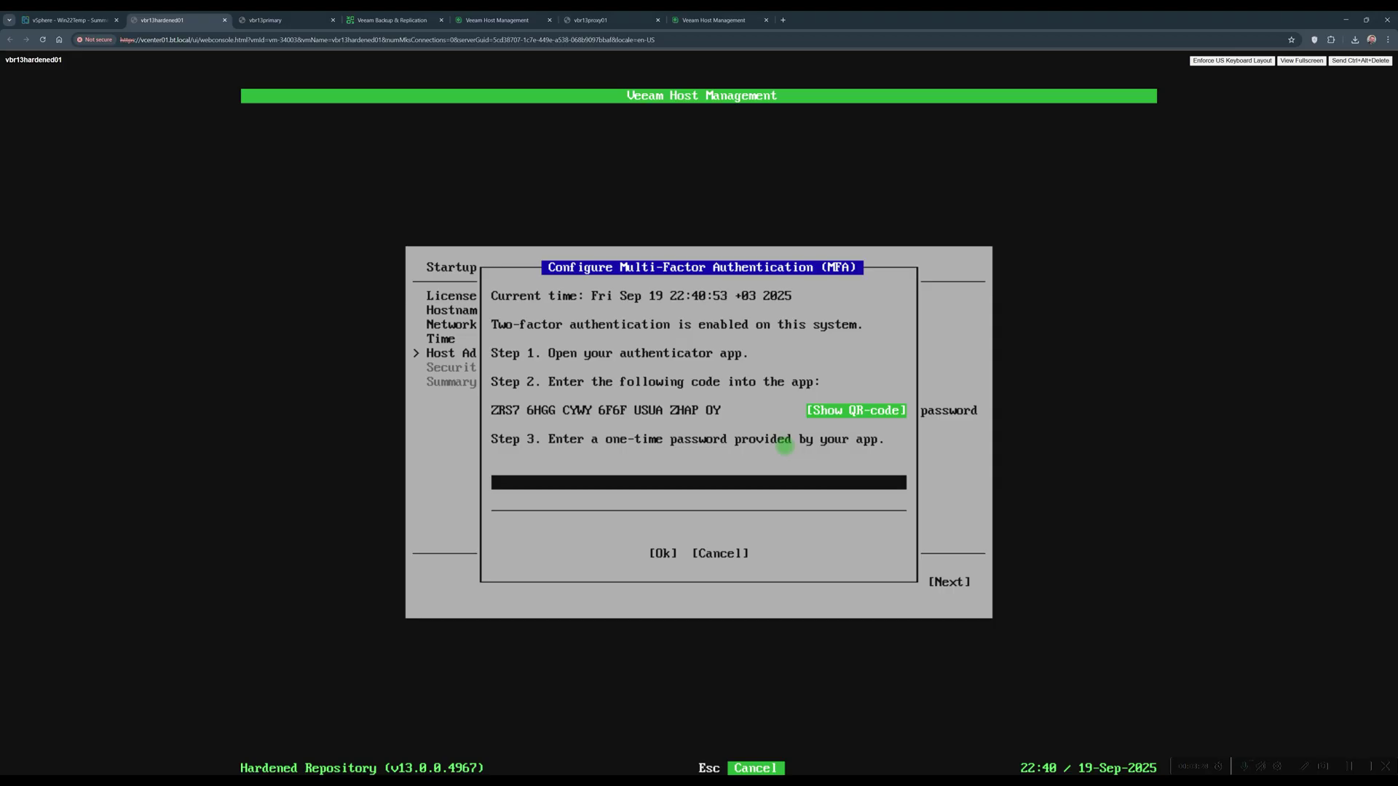
{"action": "key", "text": "Return"}
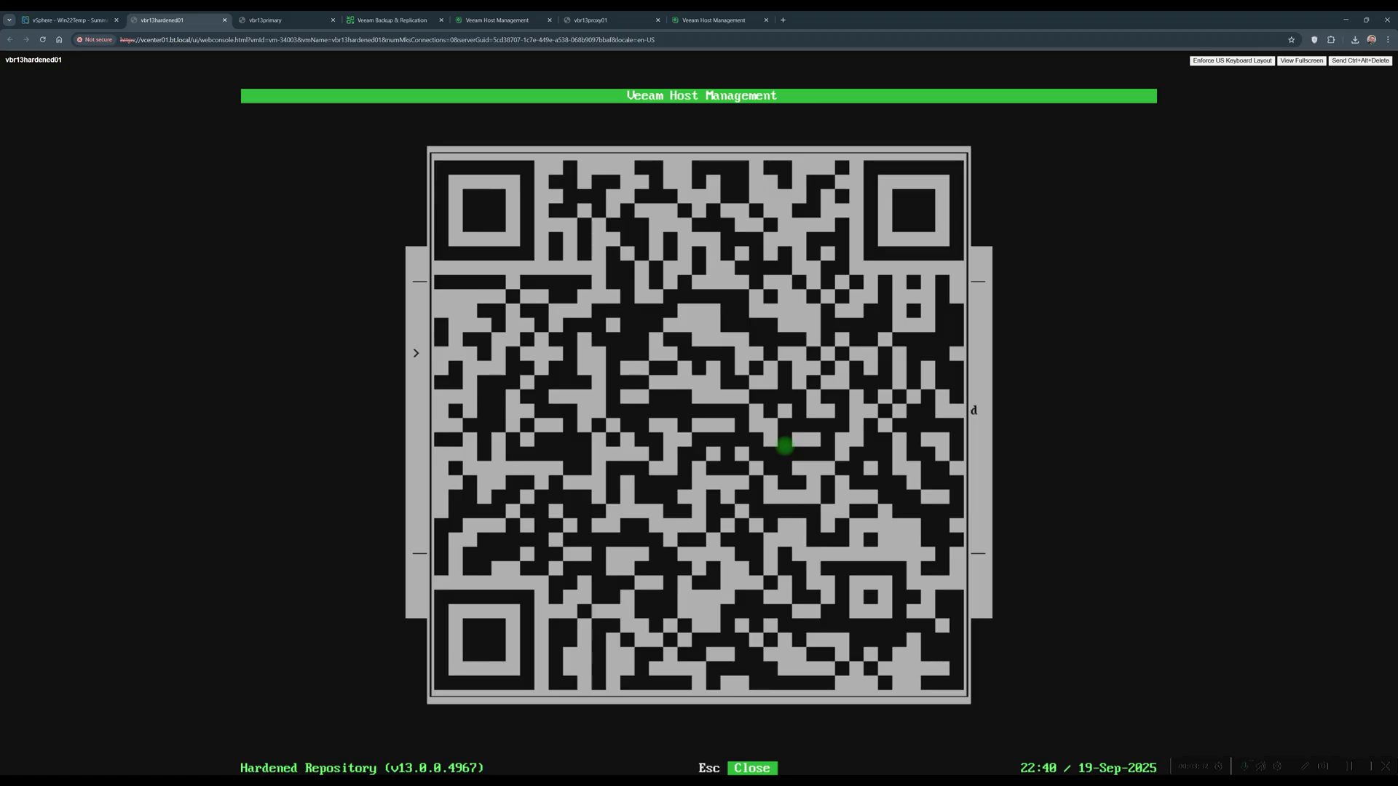
Verify the authenticator's one-time code, retrying after a mismatch, and move to Security Officer.
{"action": "key", "text": "Escape"}
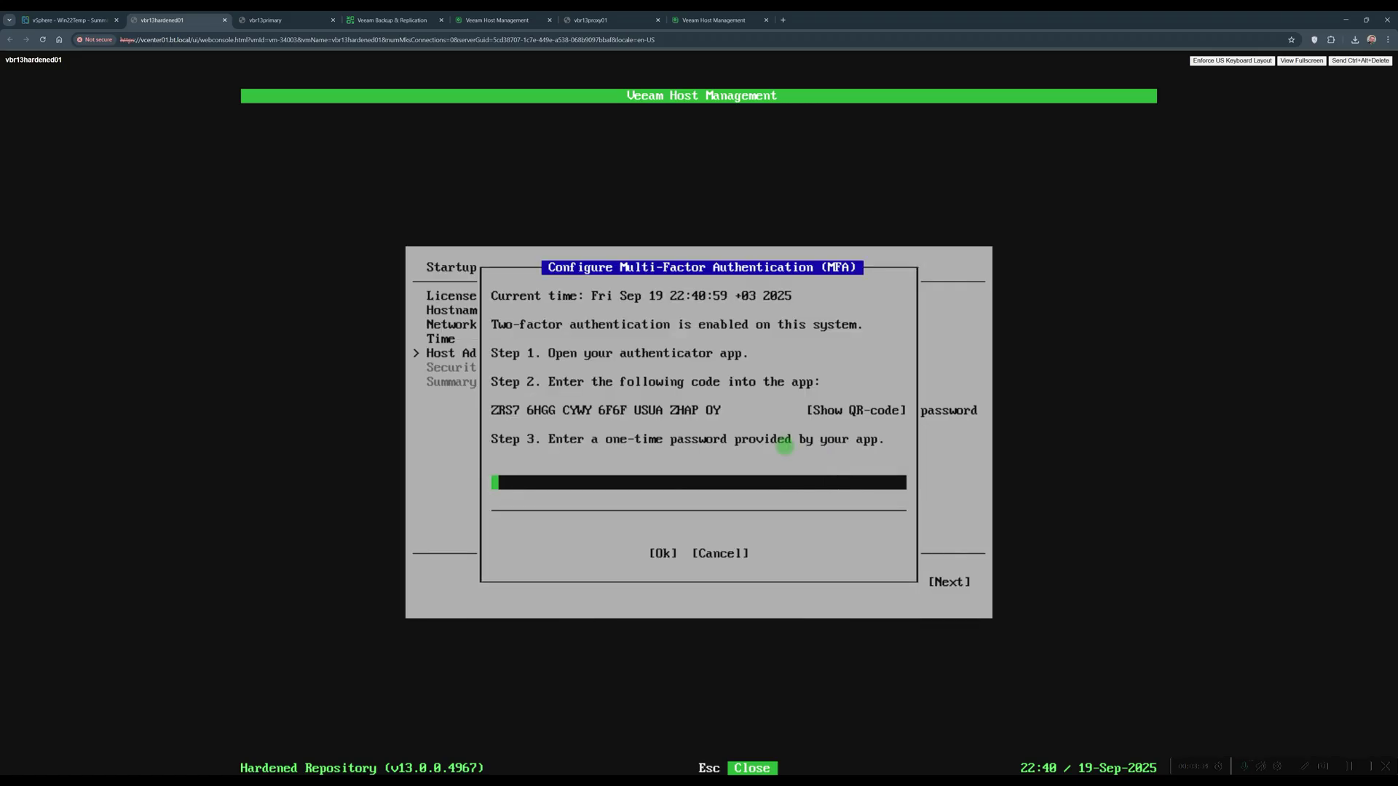
{"action": "key", "text": "Return"}
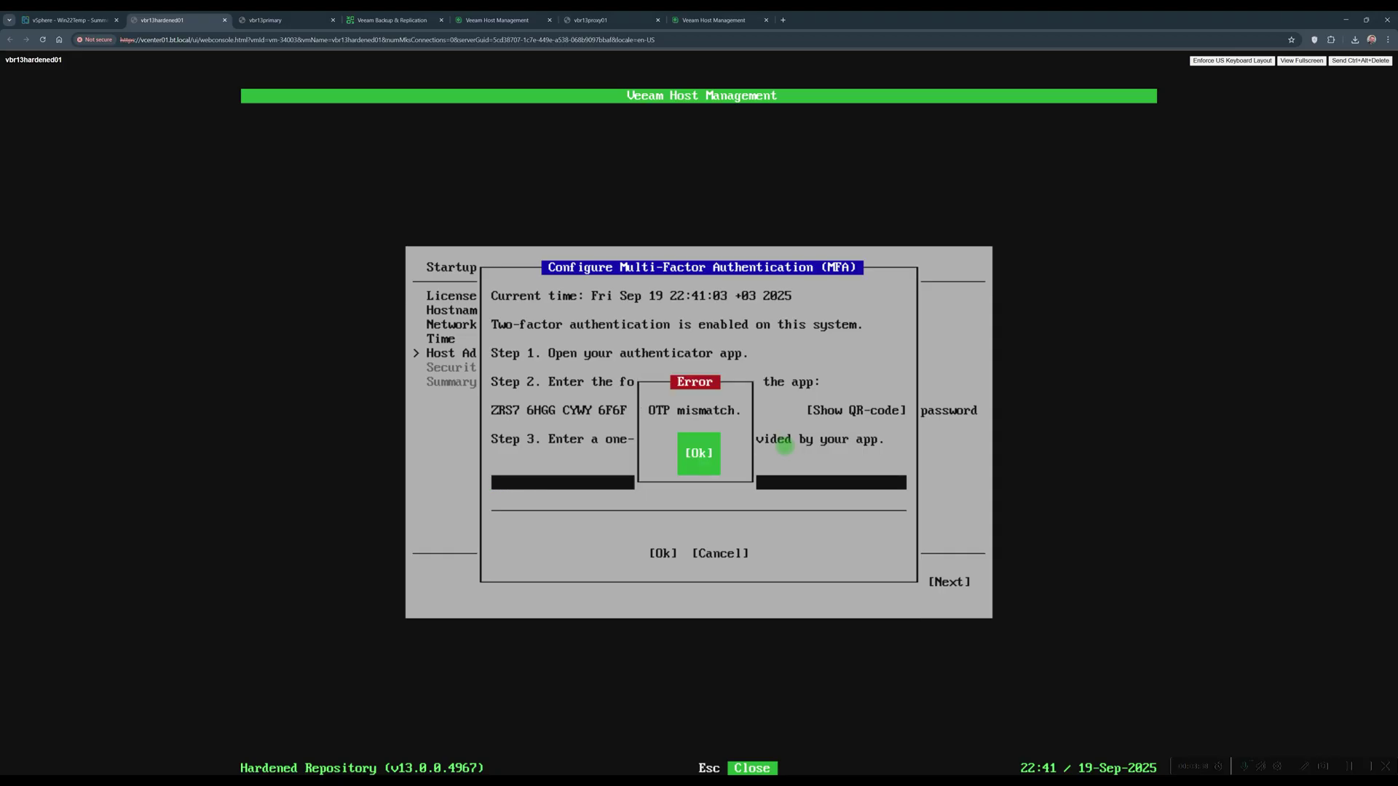
{"action": "key", "text": "Return"}
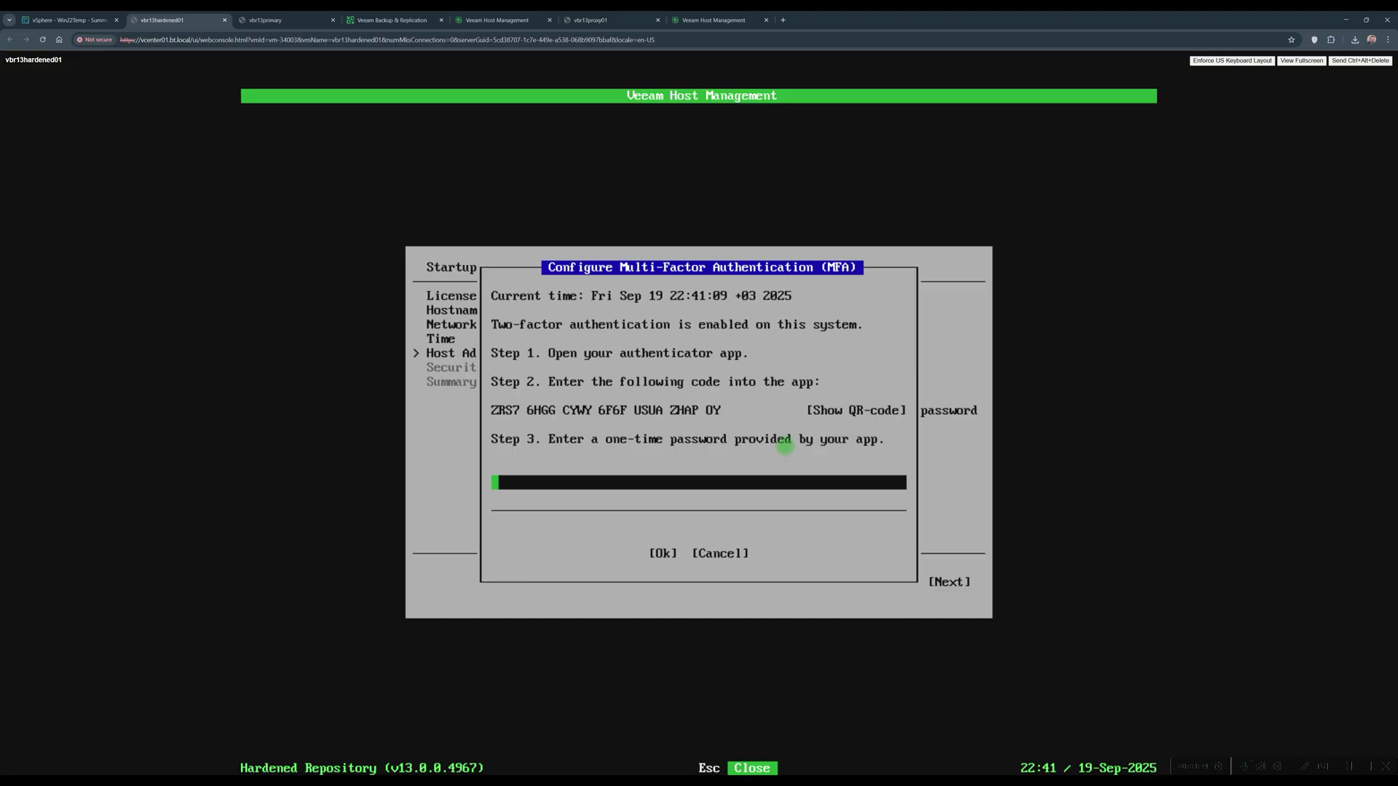
{"action": "key", "text": "Return"}
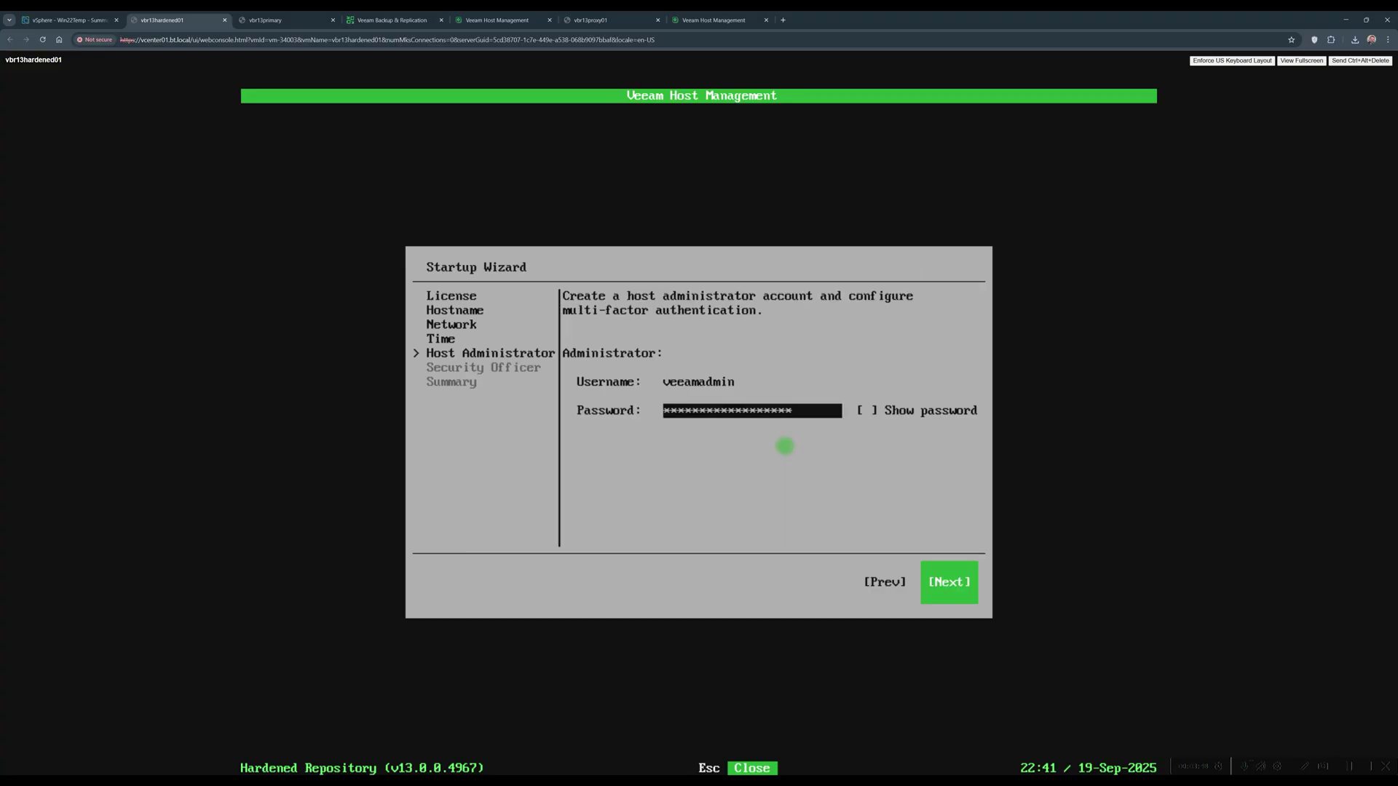
{"action": "key", "text": "Return"}
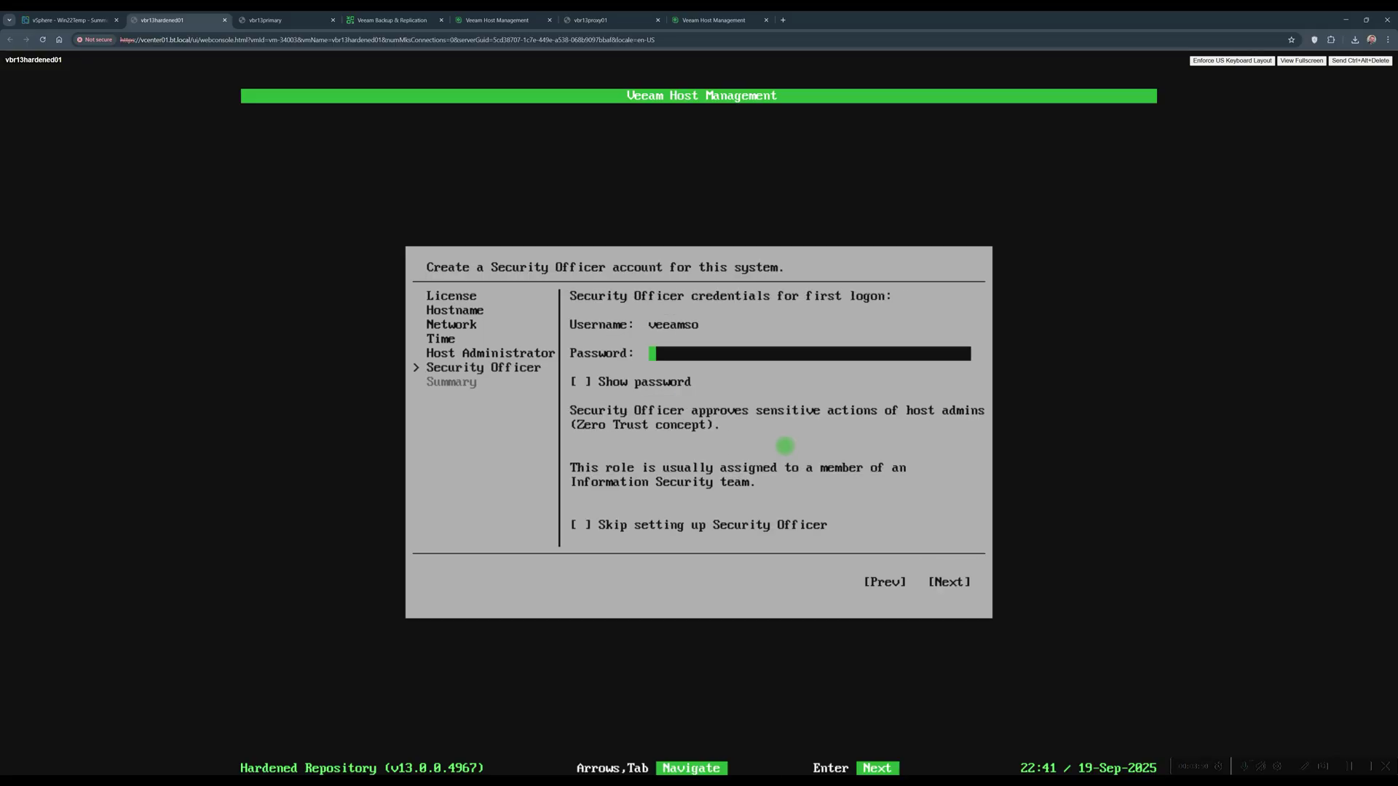
Set the Security Officer's first-logon password and finish the wizard from the Summary page.
{"action": "type", "text": "**********************"}
{"action": "key", "text": "Tab"}
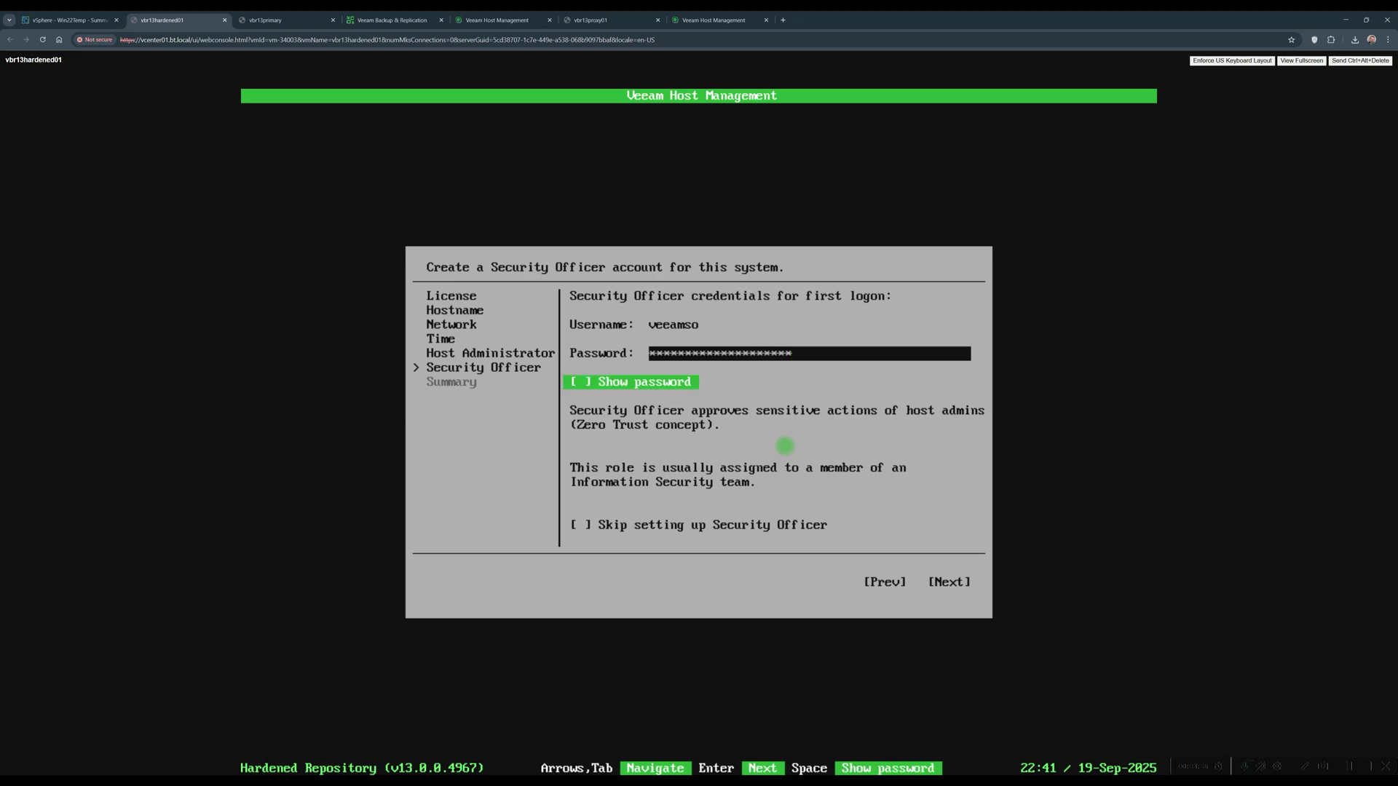
{"action": "key", "text": "Tab"}
{"action": "key", "text": "Tab"}
{"action": "key", "text": "Return"}
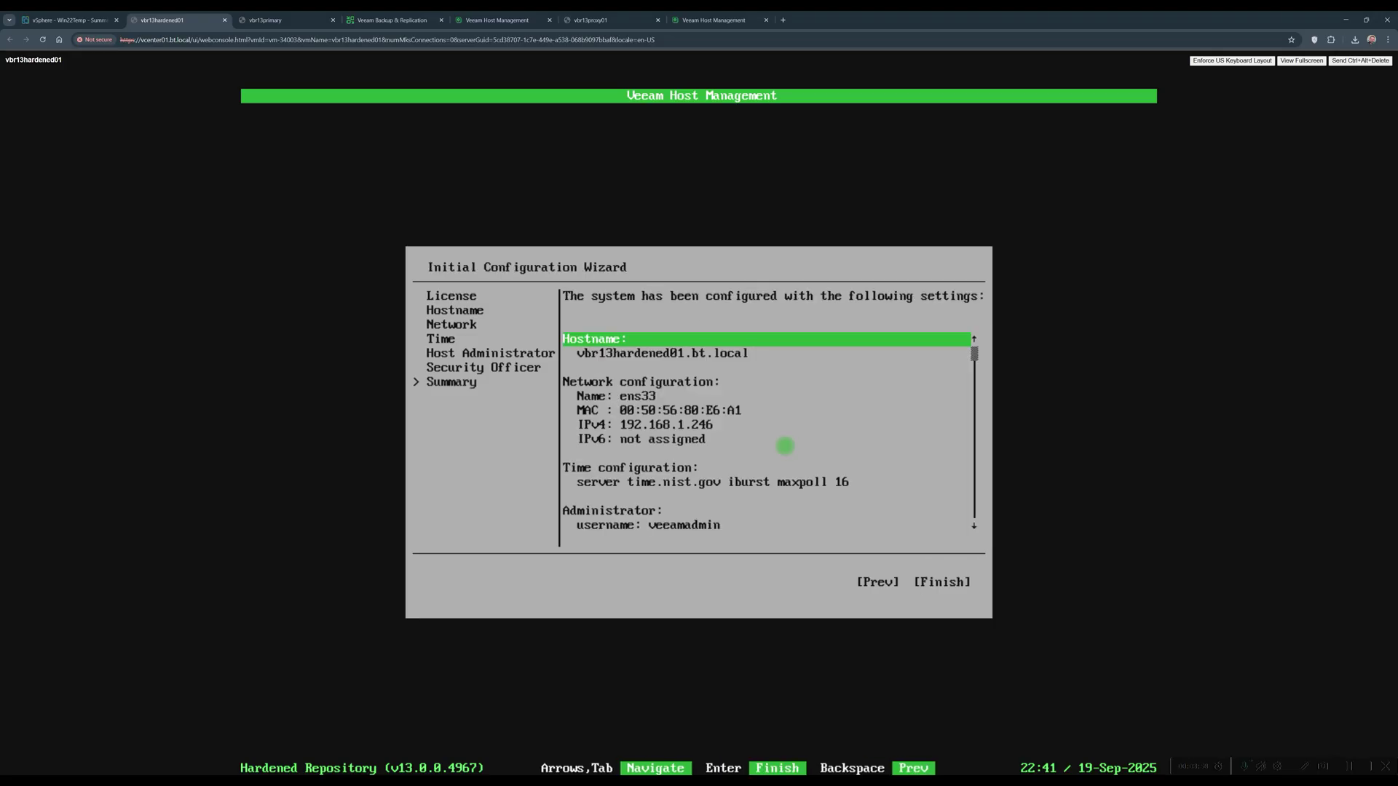
{"action": "key", "text": "Tab"}
{"action": "key", "text": "Tab"}
{"action": "key", "text": "Return"}
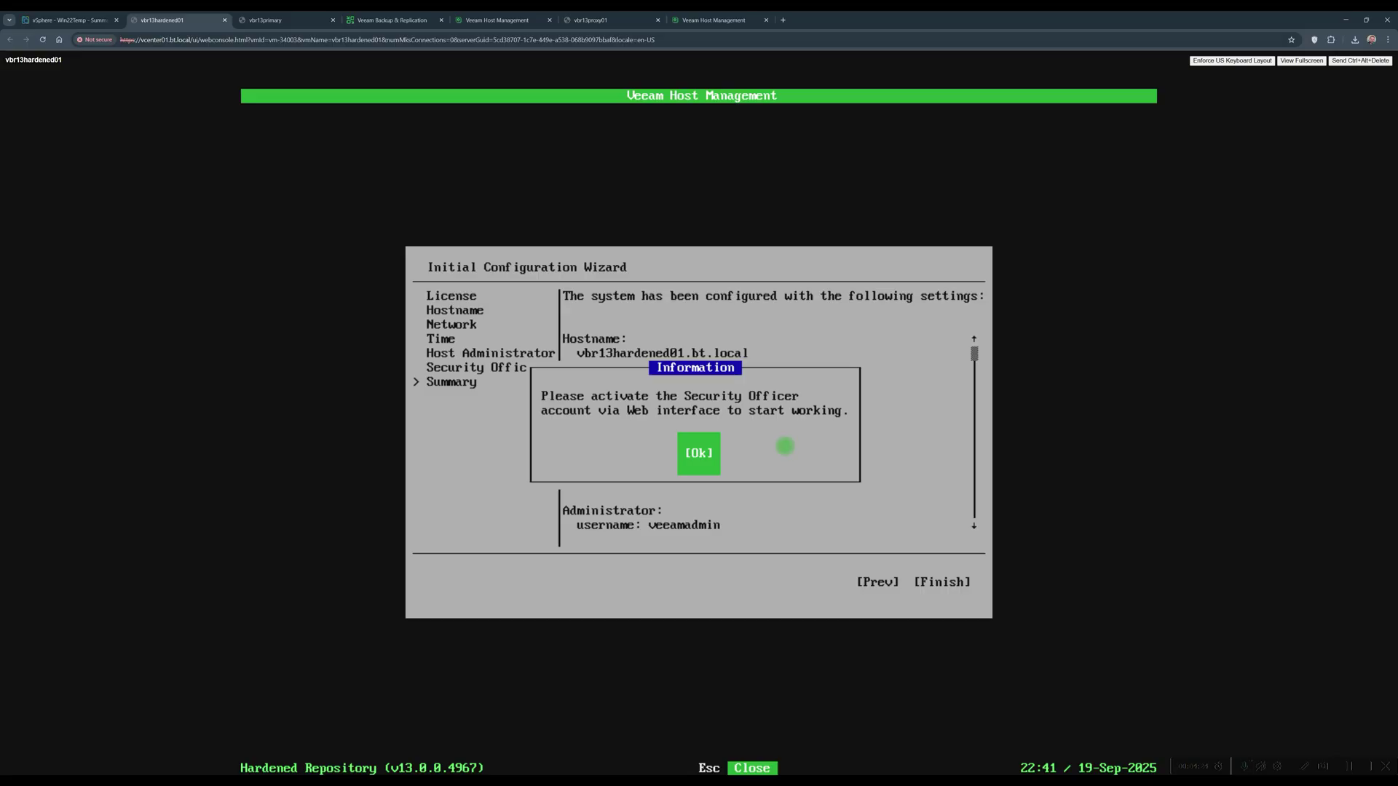
Acknowledge the Security Officer activation notice so the configuration is applied.
{"action": "key", "text": "Return"}
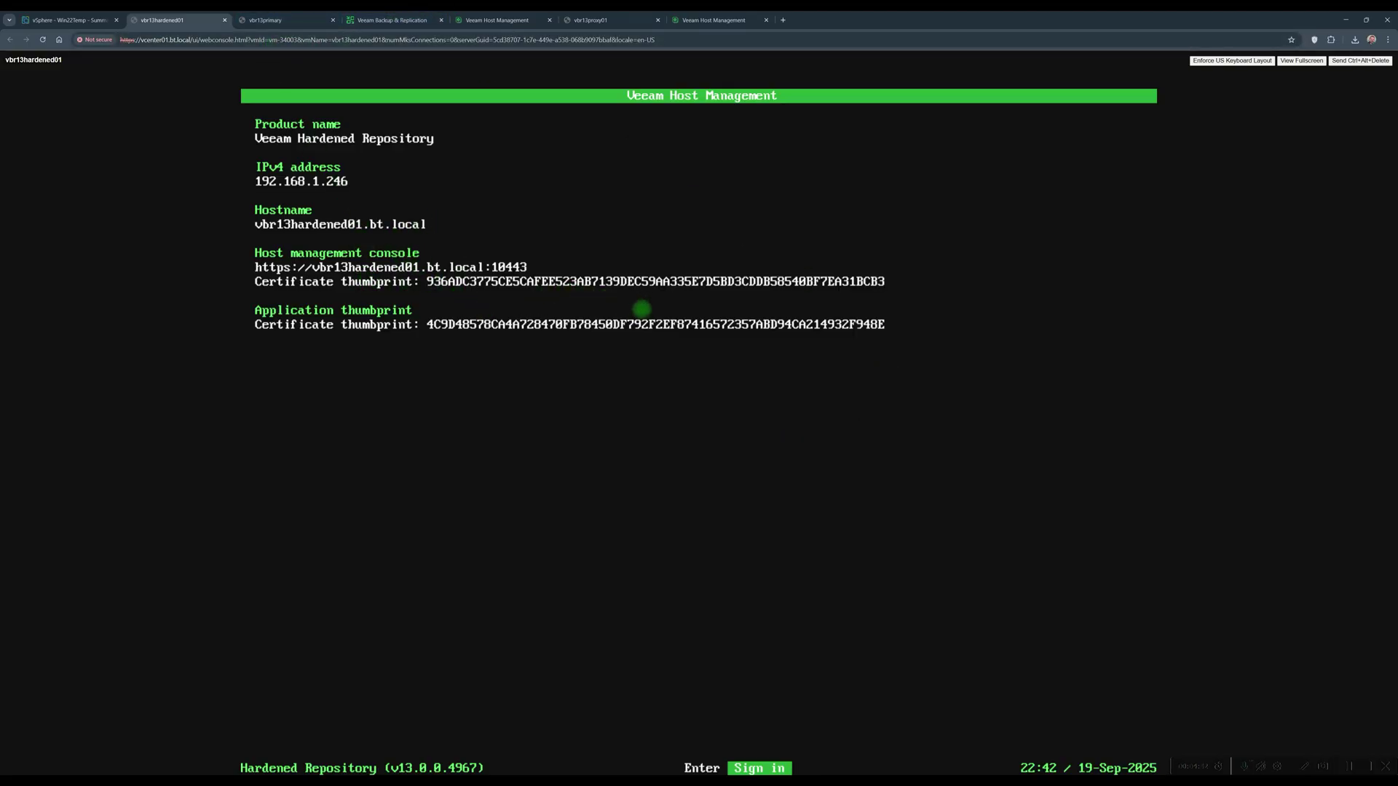
Duplicate the Veeam Host Management browser tab.
{"action": "right_click", "coordinate": [186, 32]}
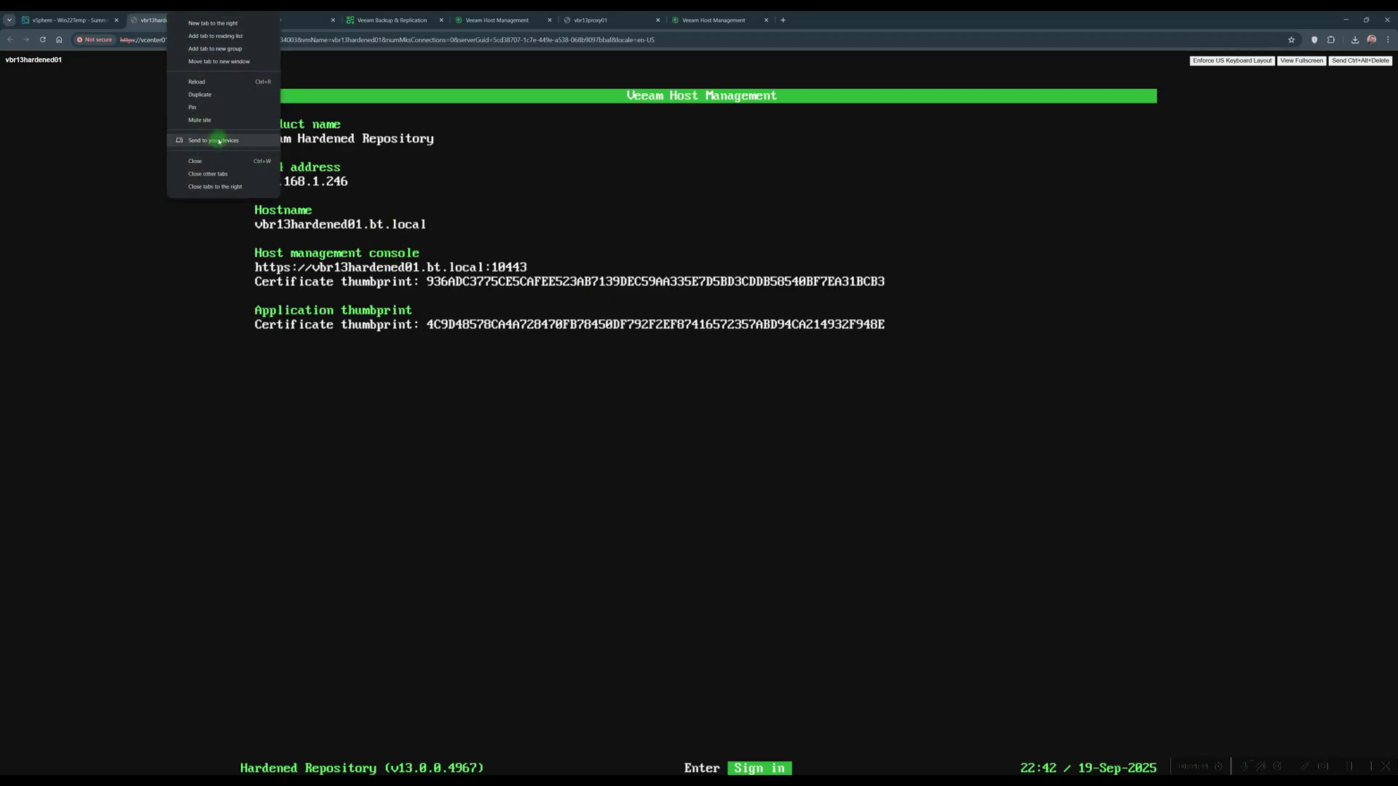
{"action": "left_click", "coordinate": [222, 102]}
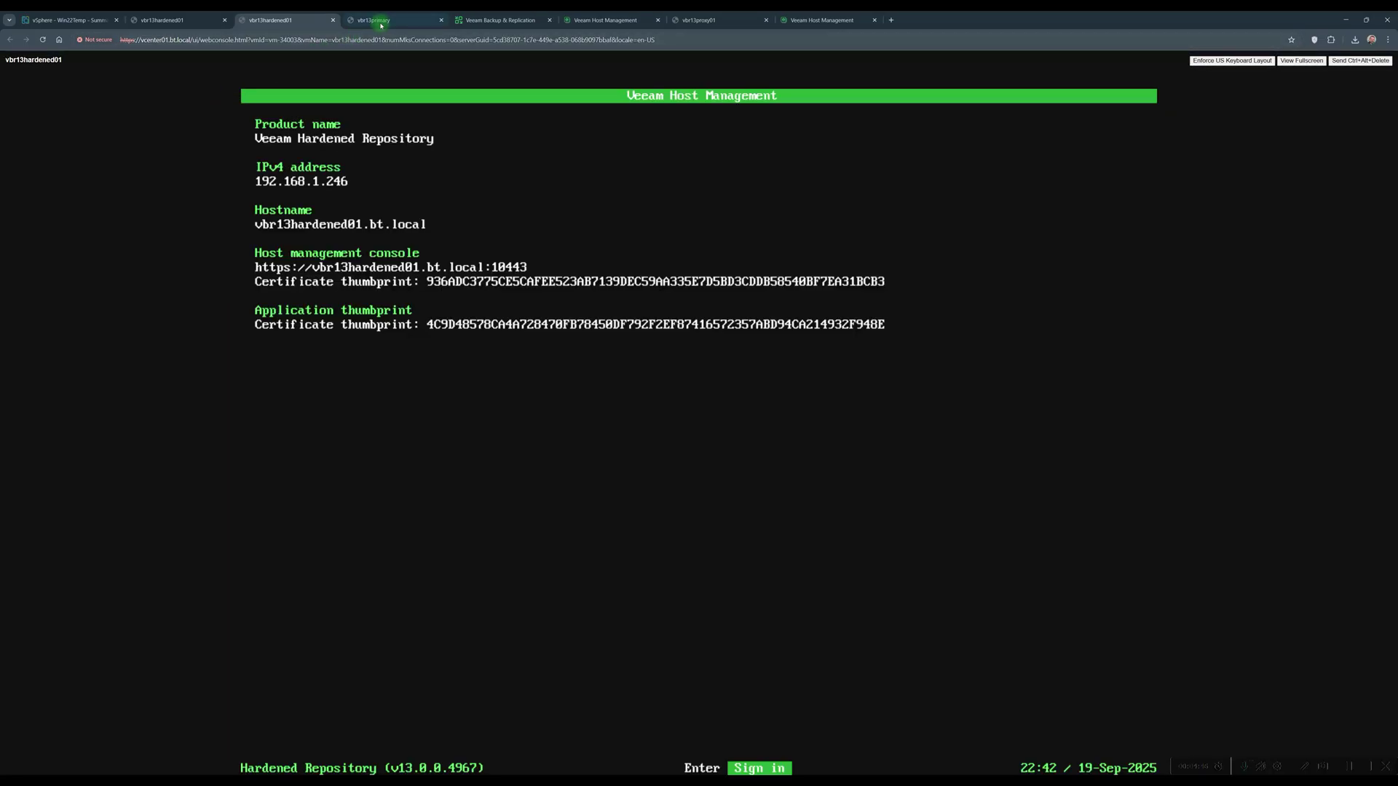
{"action": "left_click", "coordinate": [298, 21]}
{"action": "left_click", "coordinate": [374, 21]}
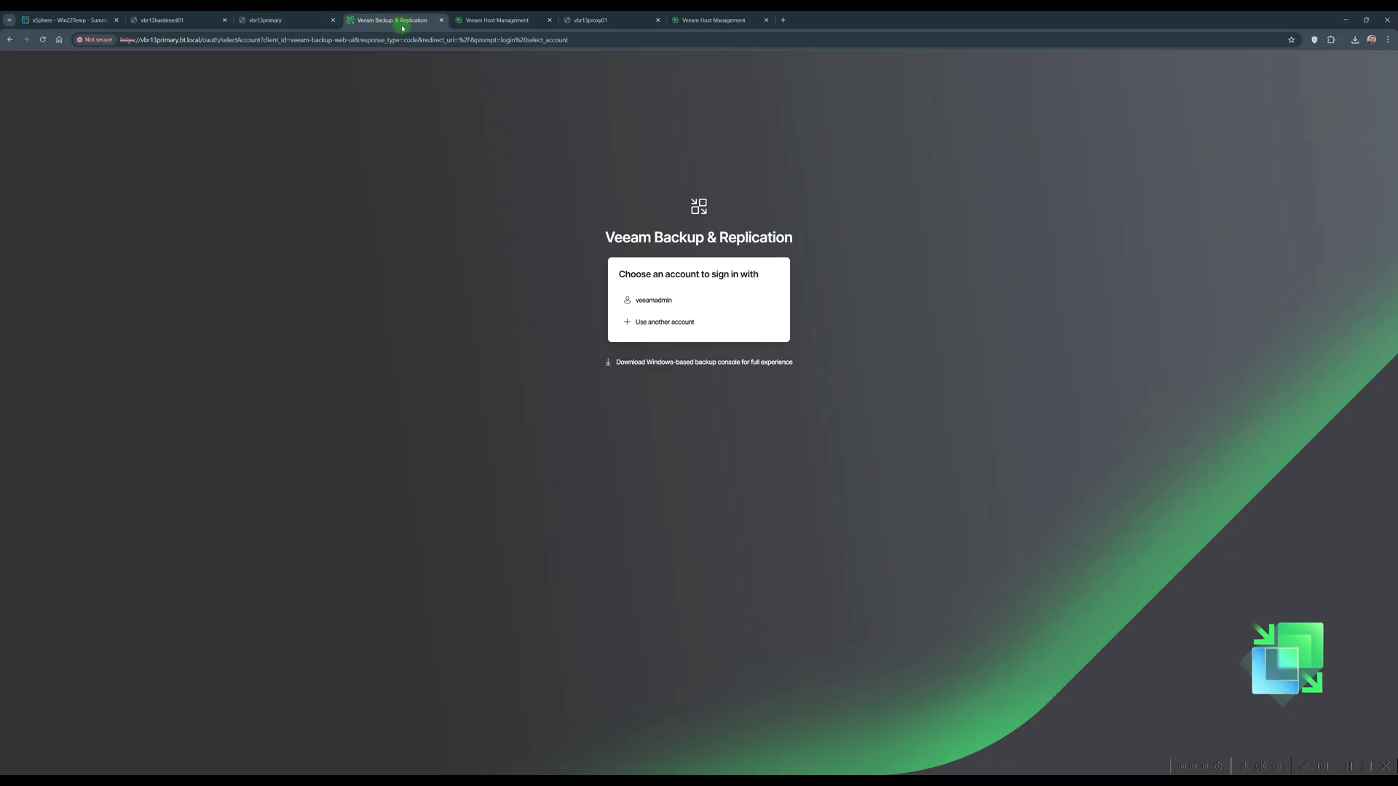
{"action": "left_click", "coordinate": [685, 22]}
{"action": "right_click", "coordinate": [741, 22]}
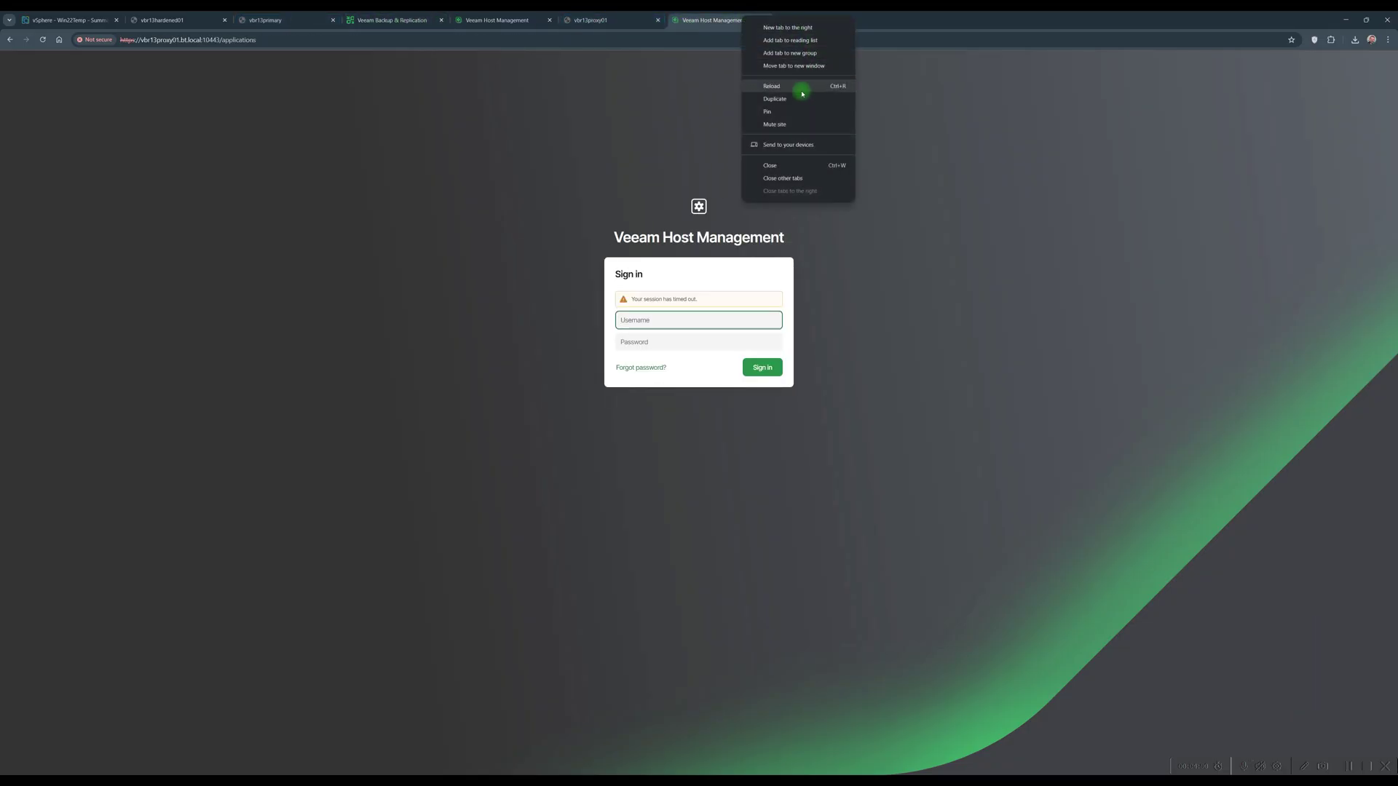
{"action": "left_click", "coordinate": [780, 100]}
Point the new tab to vbr13hardened01.bt.local:10443 and proceed past the certificate warning.
{"action": "left_click", "coordinate": [164, 39]}
{"action": "left_click", "coordinate": [153, 39]}
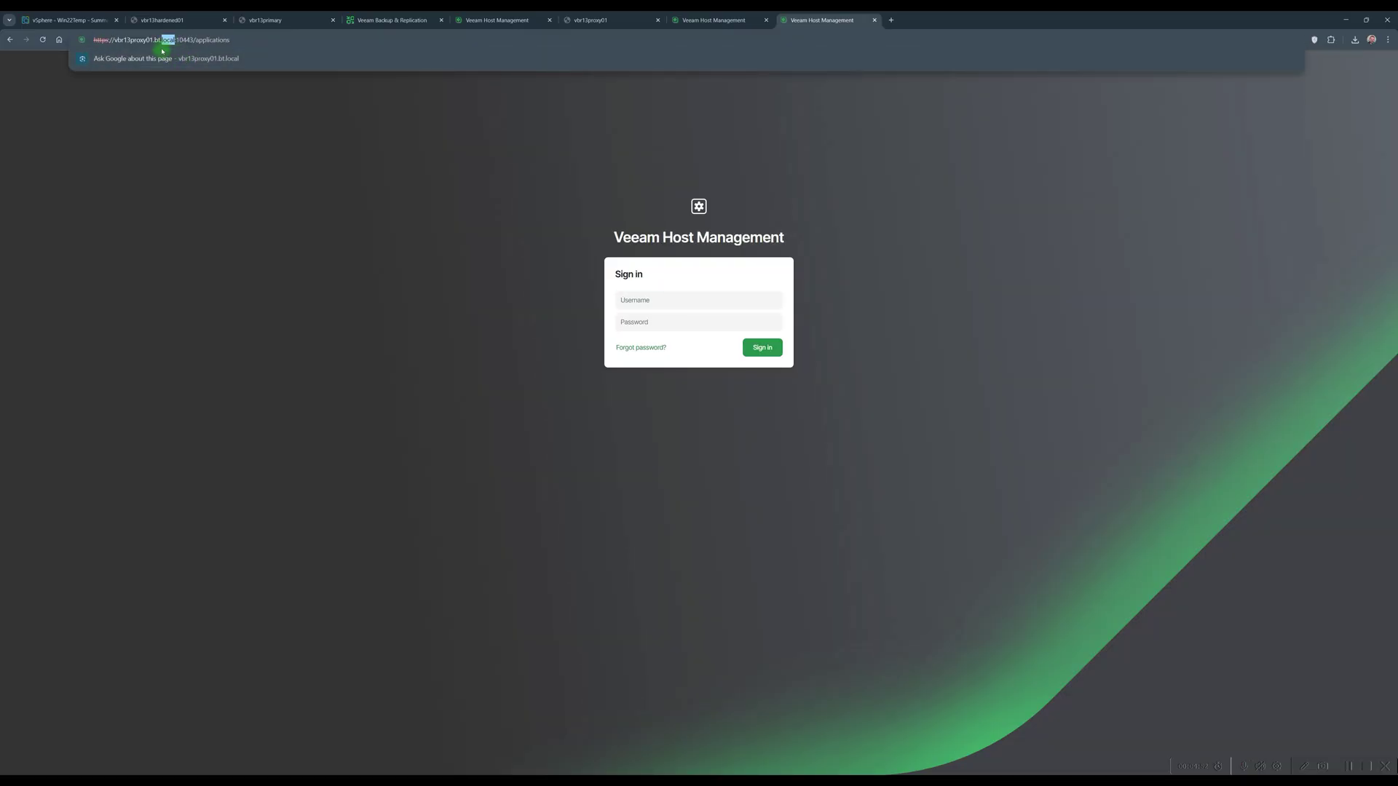
{"action": "key", "text": "BackSpace"}
{"action": "key", "text": "BackSpace"}
{"action": "key", "text": "BackSpace"}
{"action": "key", "text": "BackSpace"}
{"action": "key", "text": "BackSpace"}
{"action": "key", "text": "BackSpace"}
{"action": "key", "text": "BackSpace"}
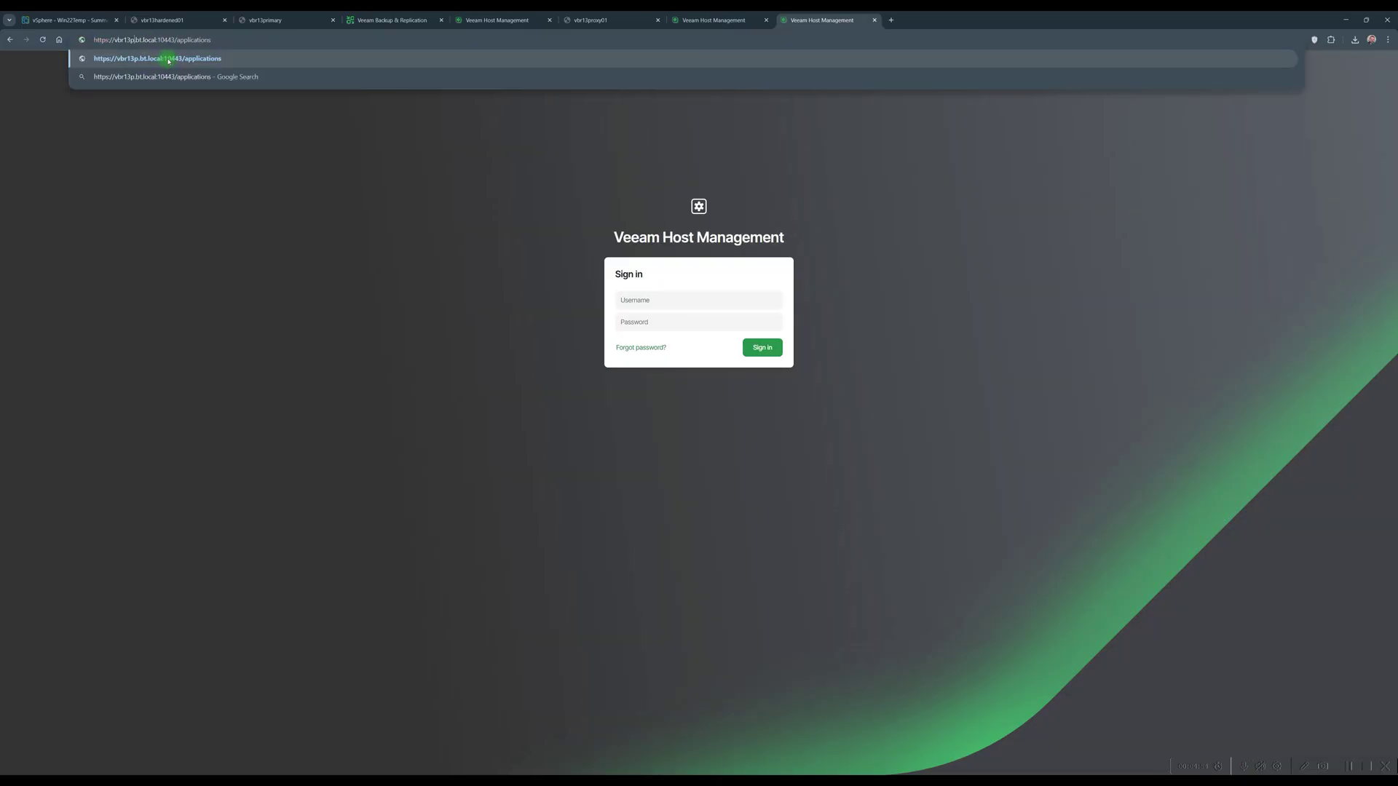
{"action": "type", "text": "hardened01"}
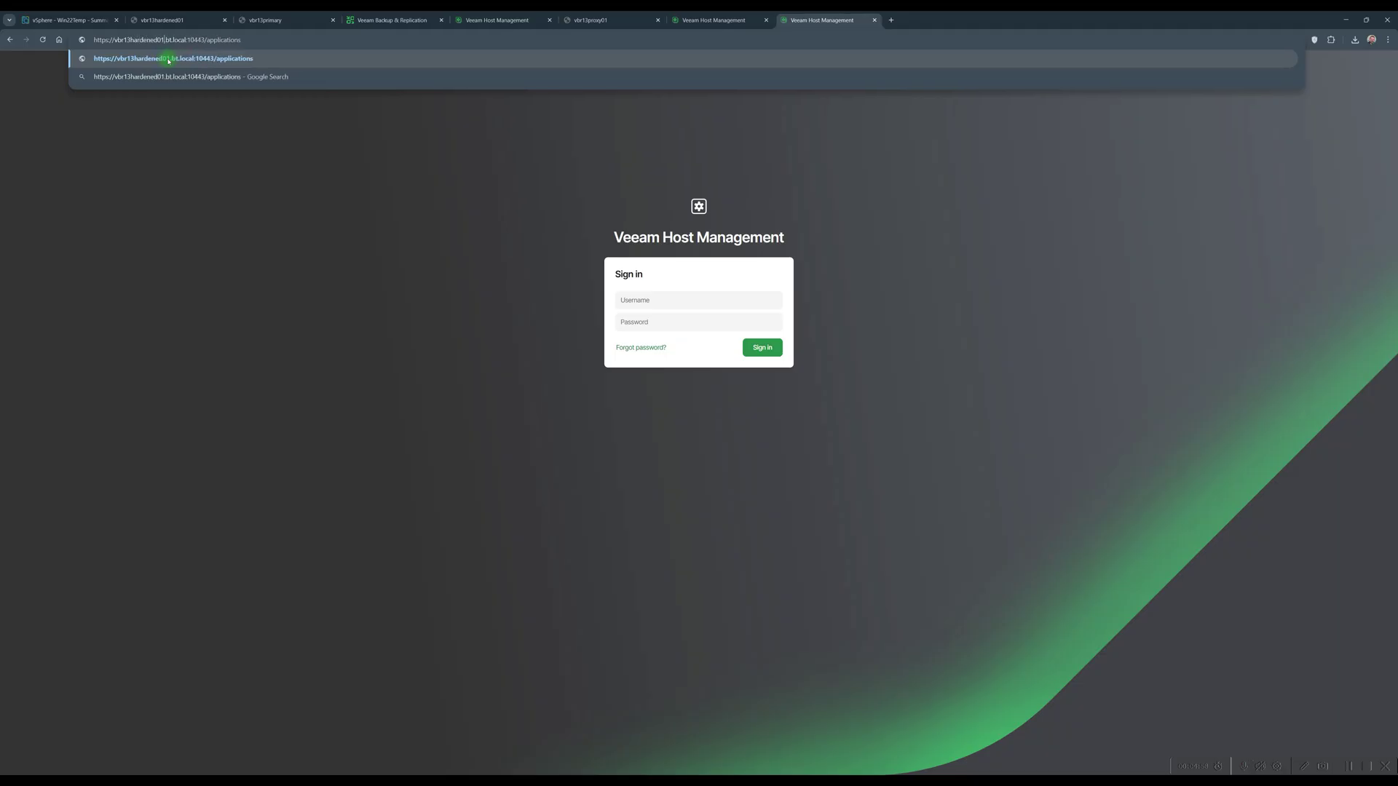
{"action": "left_click", "coordinate": [168, 61]}
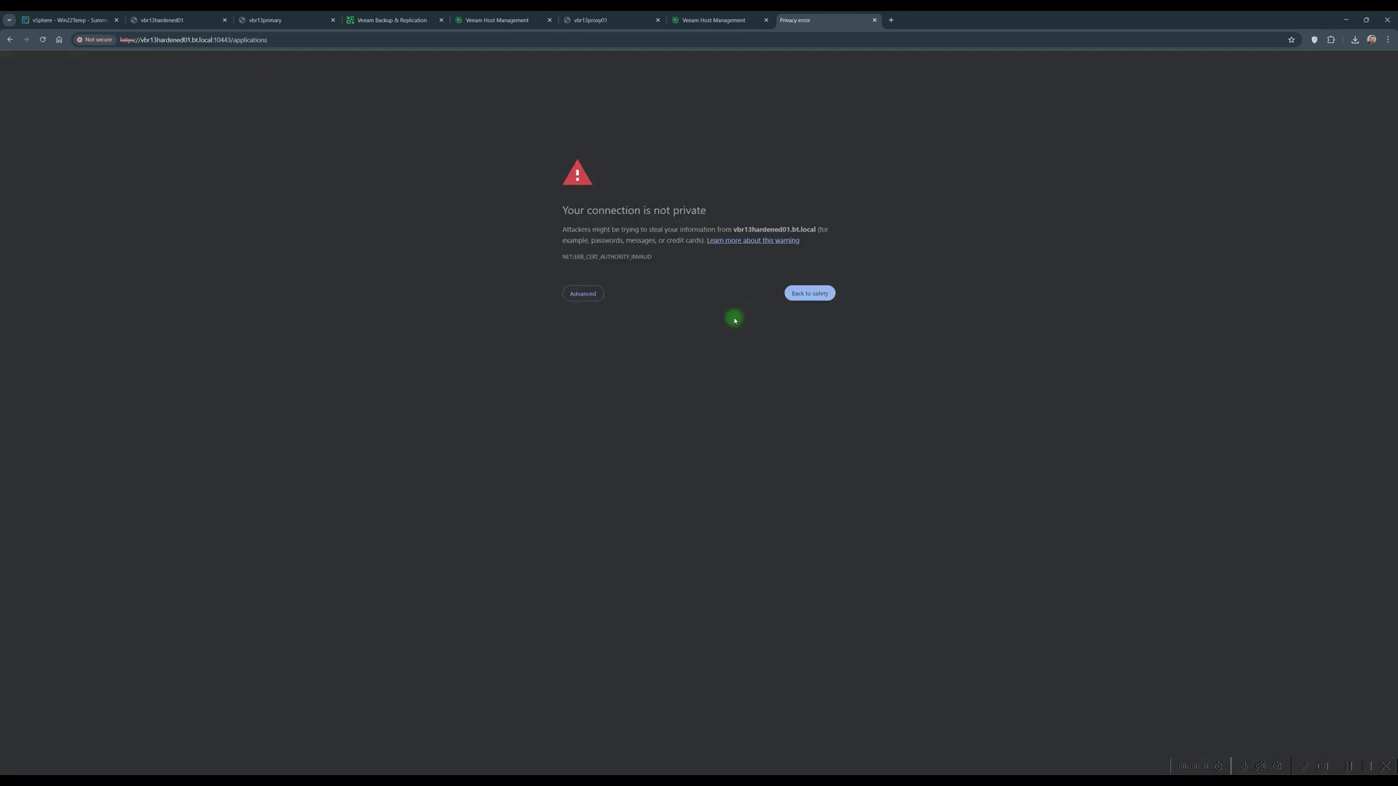
{"action": "left_click", "coordinate": [573, 302]}
{"action": "left_click", "coordinate": [600, 363]}
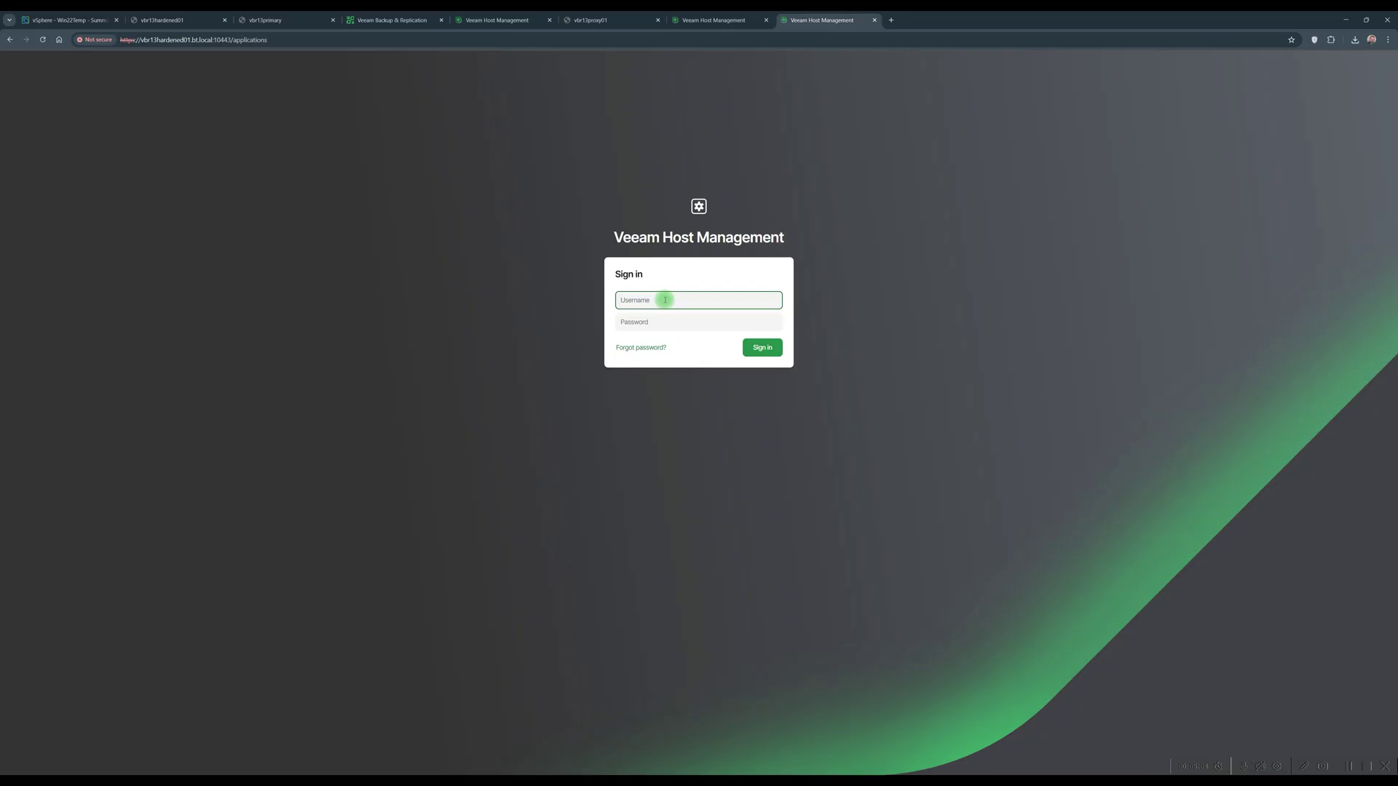
Sign in to the web UI as the Security Officer account 'veeam' with its password.
{"action": "type", "text": "veeamso"}
{"action": "key", "text": "Tab"}
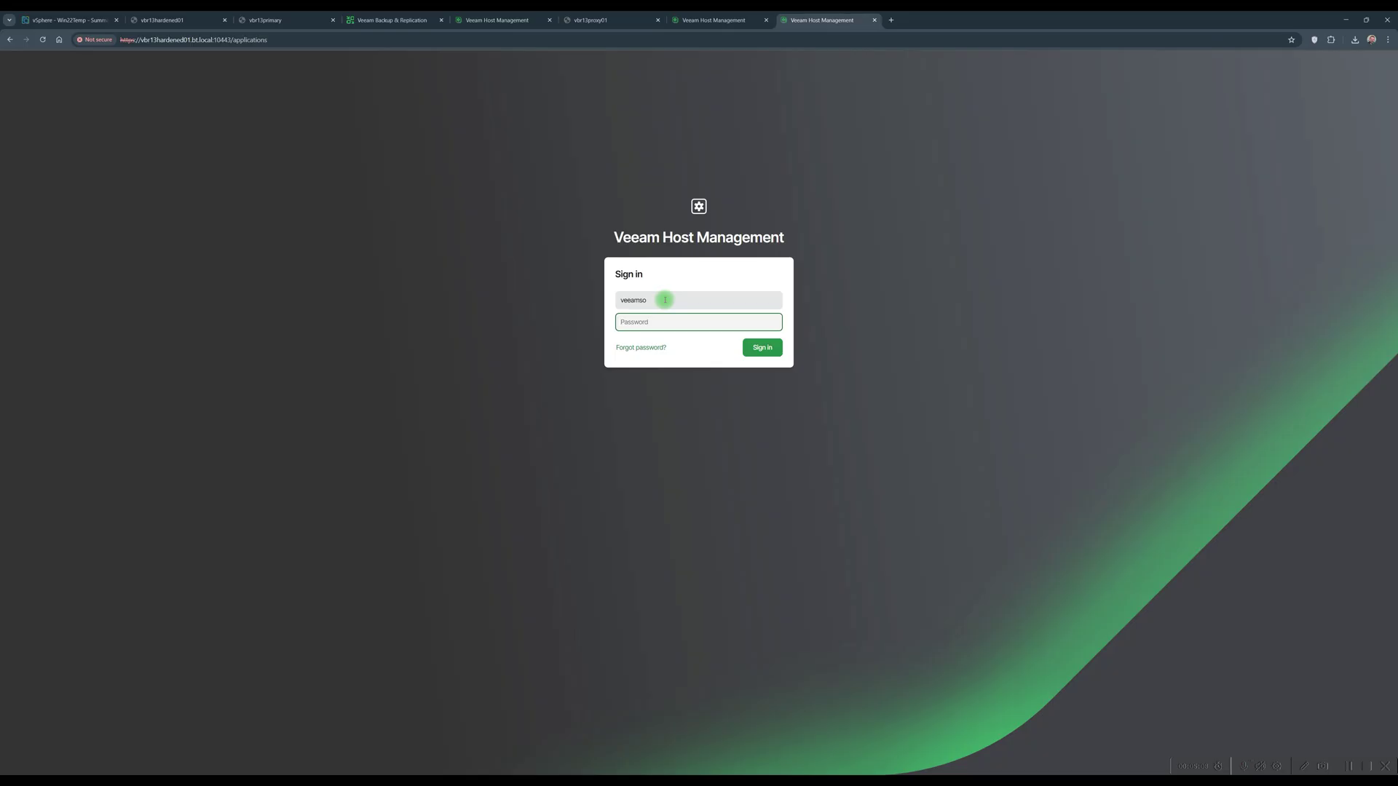
{"action": "type", "text": "•••"}
{"action": "key", "text": "Return"}
Enter the new Security Officer password, retype the mismatched confirmation, and continue to MFA setup.
{"action": "left_click", "coordinate": [663, 365]}
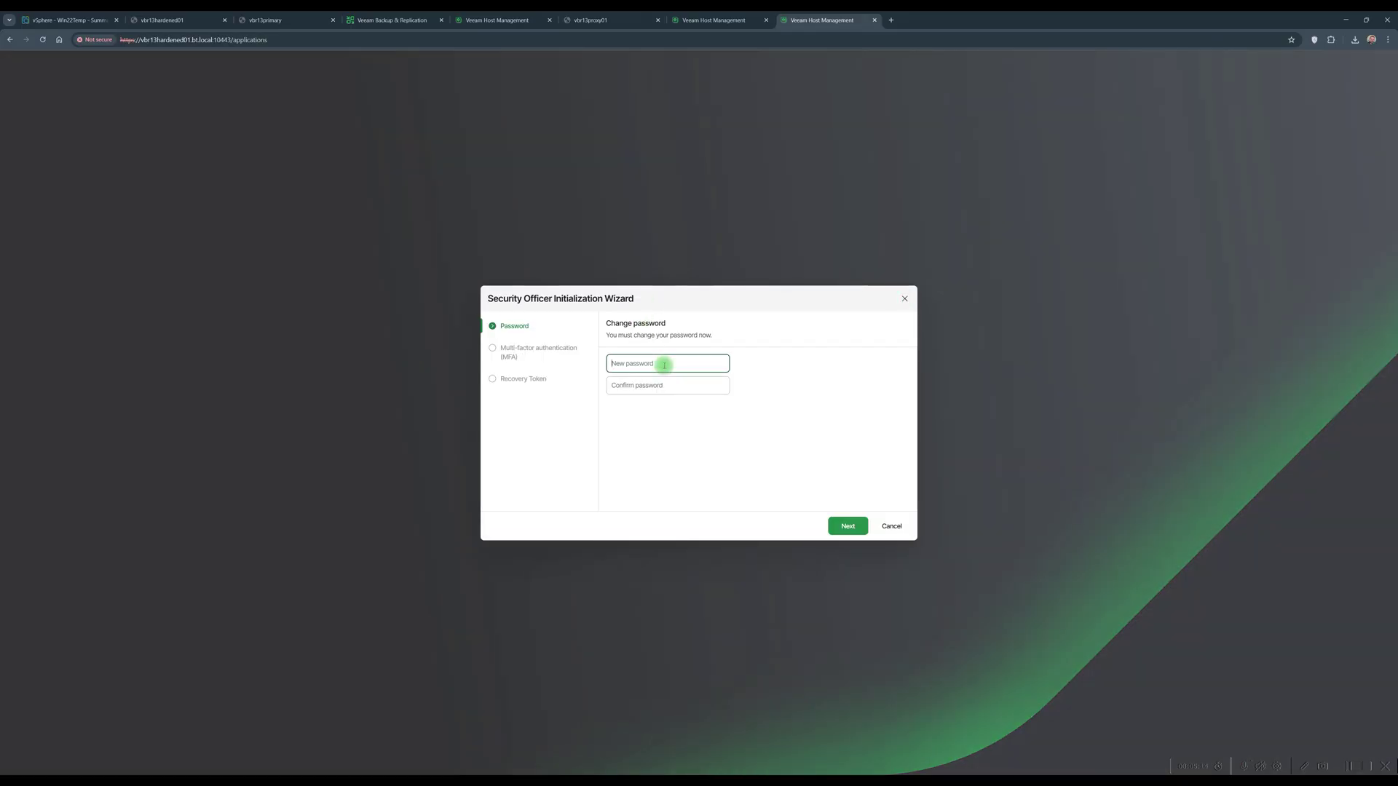
{"action": "type", "text": "•••••••••"}
{"action": "key", "text": "Tab"}
{"action": "type", "text": "•••••"}
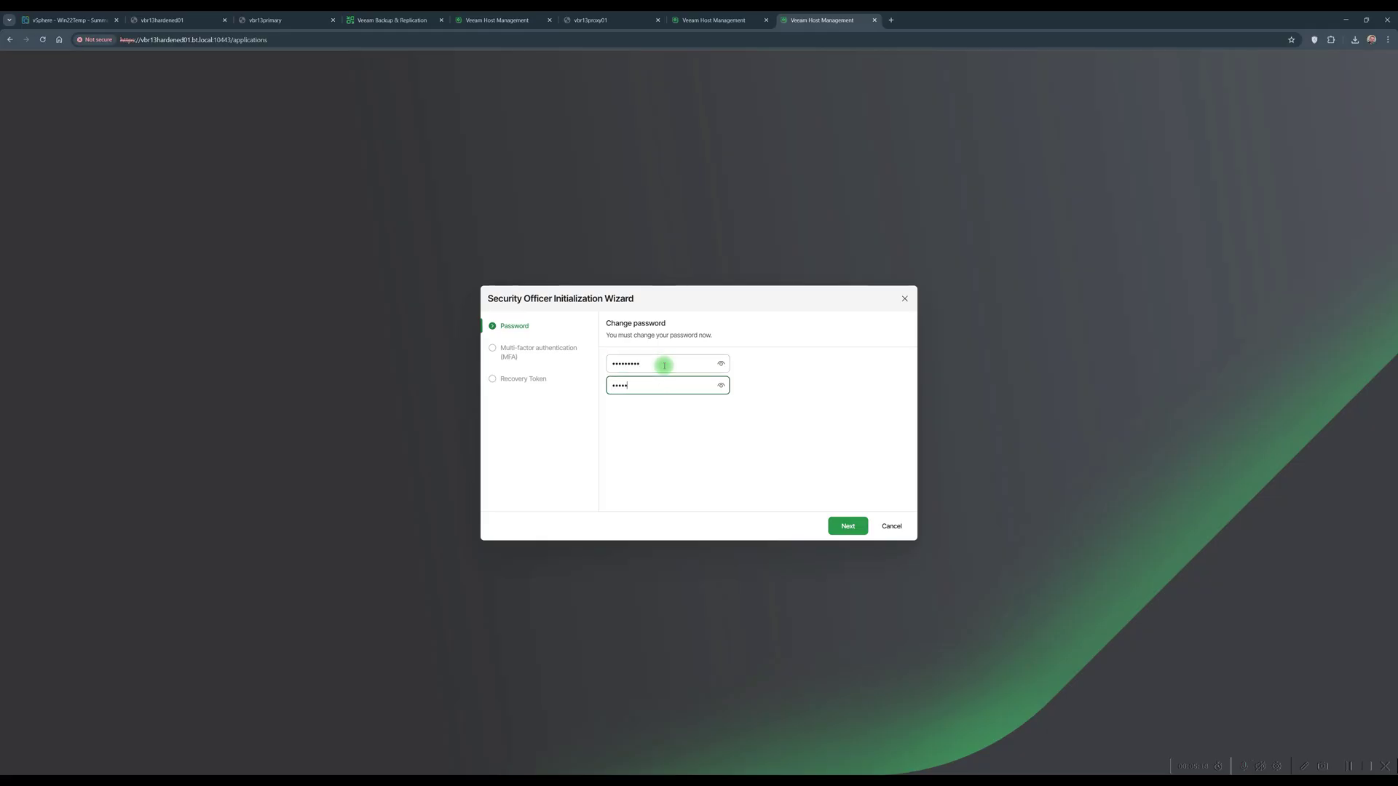
{"action": "type", "text": "•••"}
{"action": "left_click", "coordinate": [664, 366]}
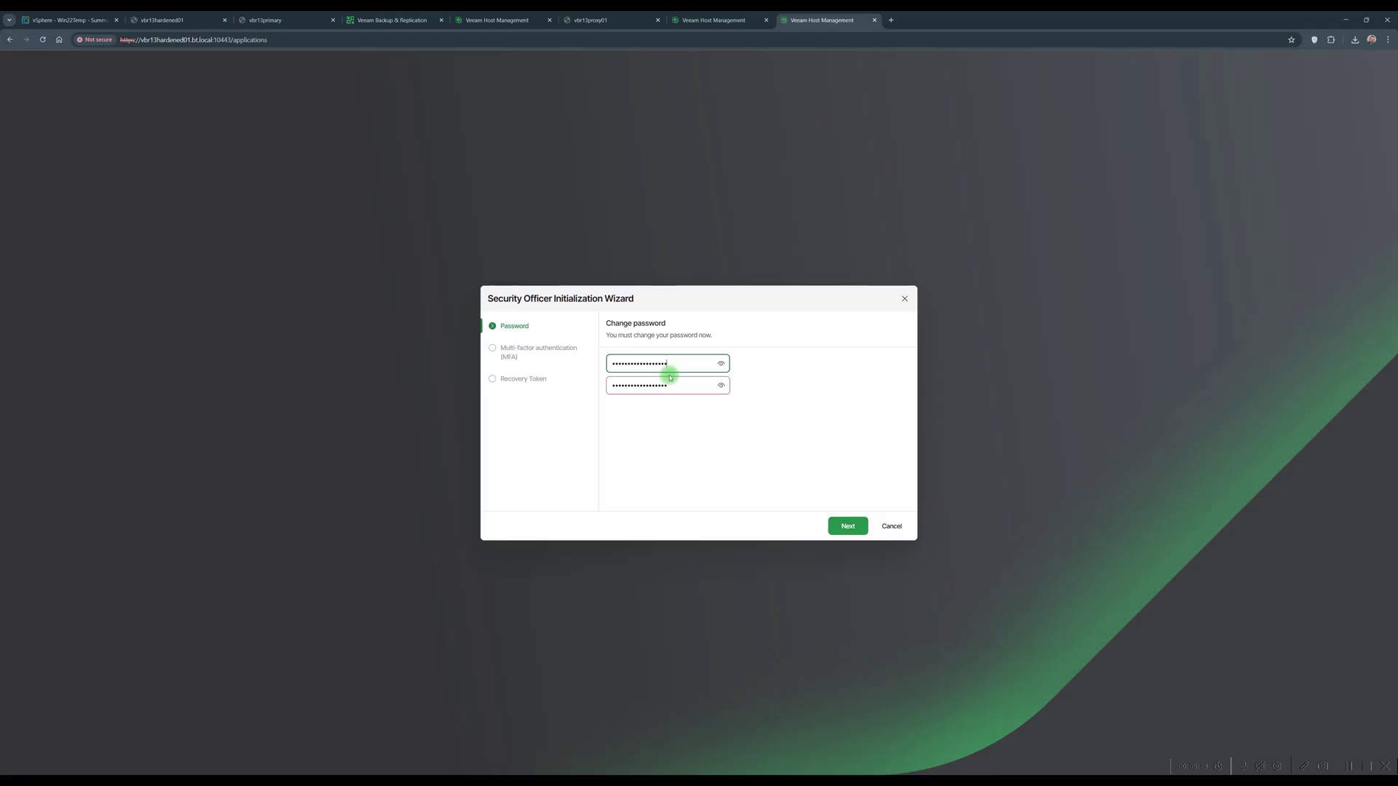
{"action": "key", "text": "Tab"}
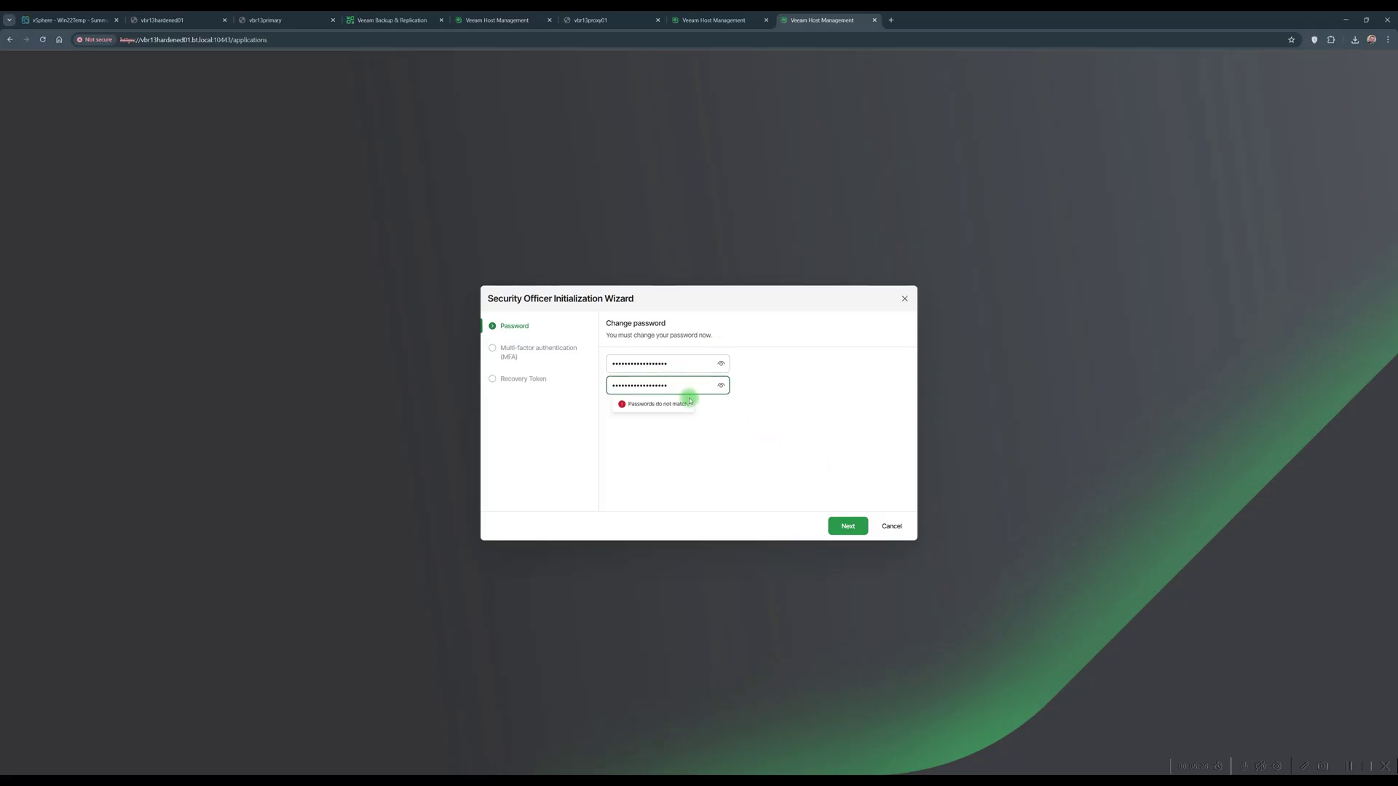
{"action": "left_click_drag", "start_coordinate": [687, 391], "coordinate": [537, 382]}
{"action": "type", "text": "•••••"}
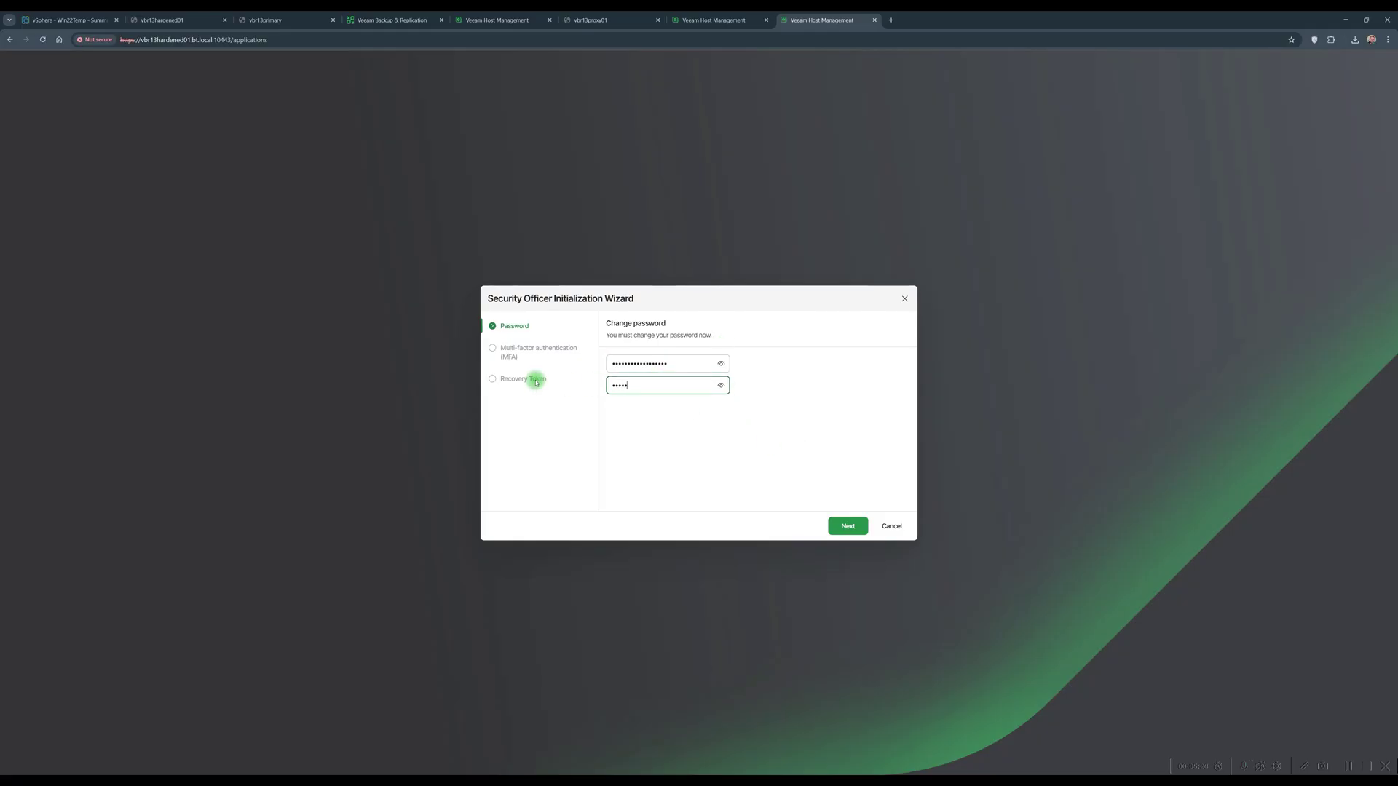
{"action": "type", "text": "•••"}
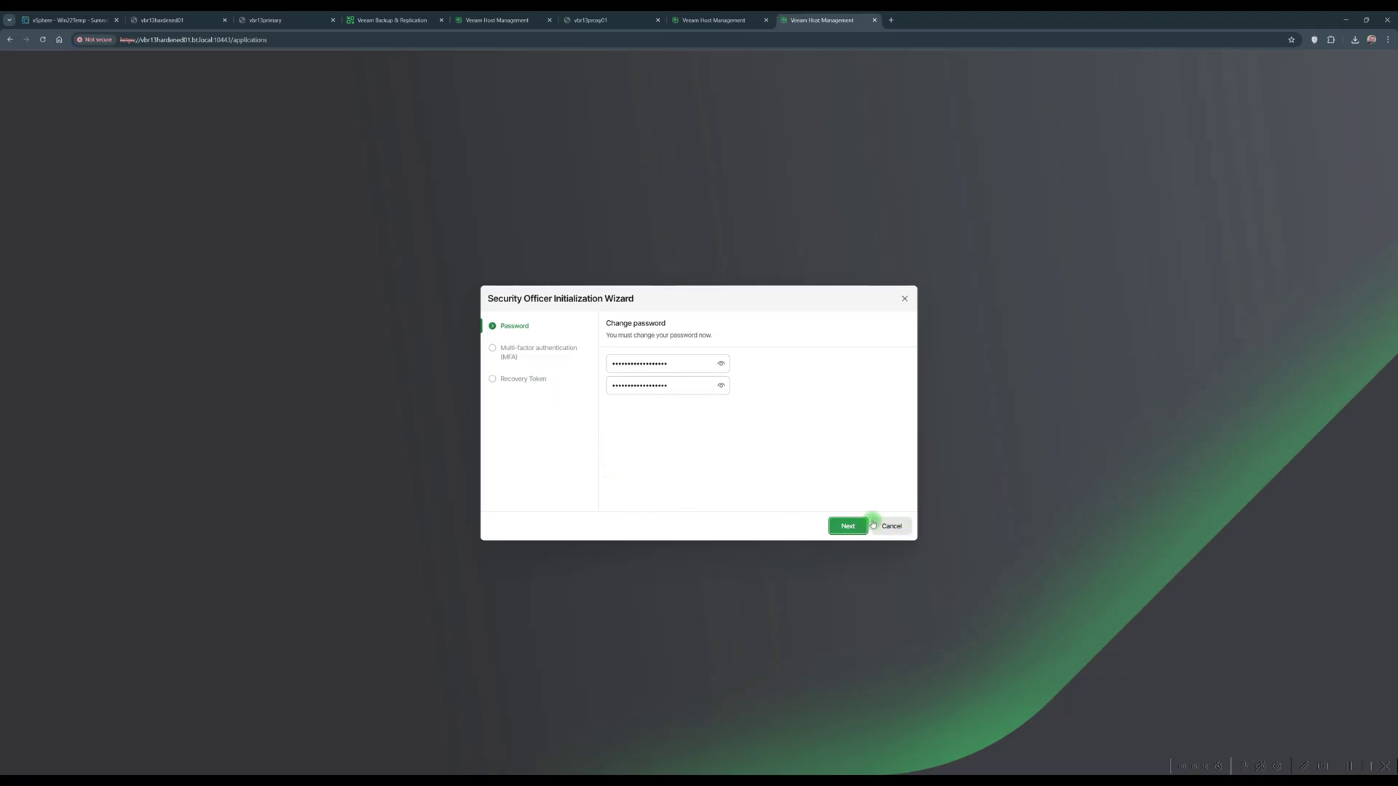
{"action": "left_click", "coordinate": [827, 521]}
{"action": "left_click", "coordinate": [783, 459]}
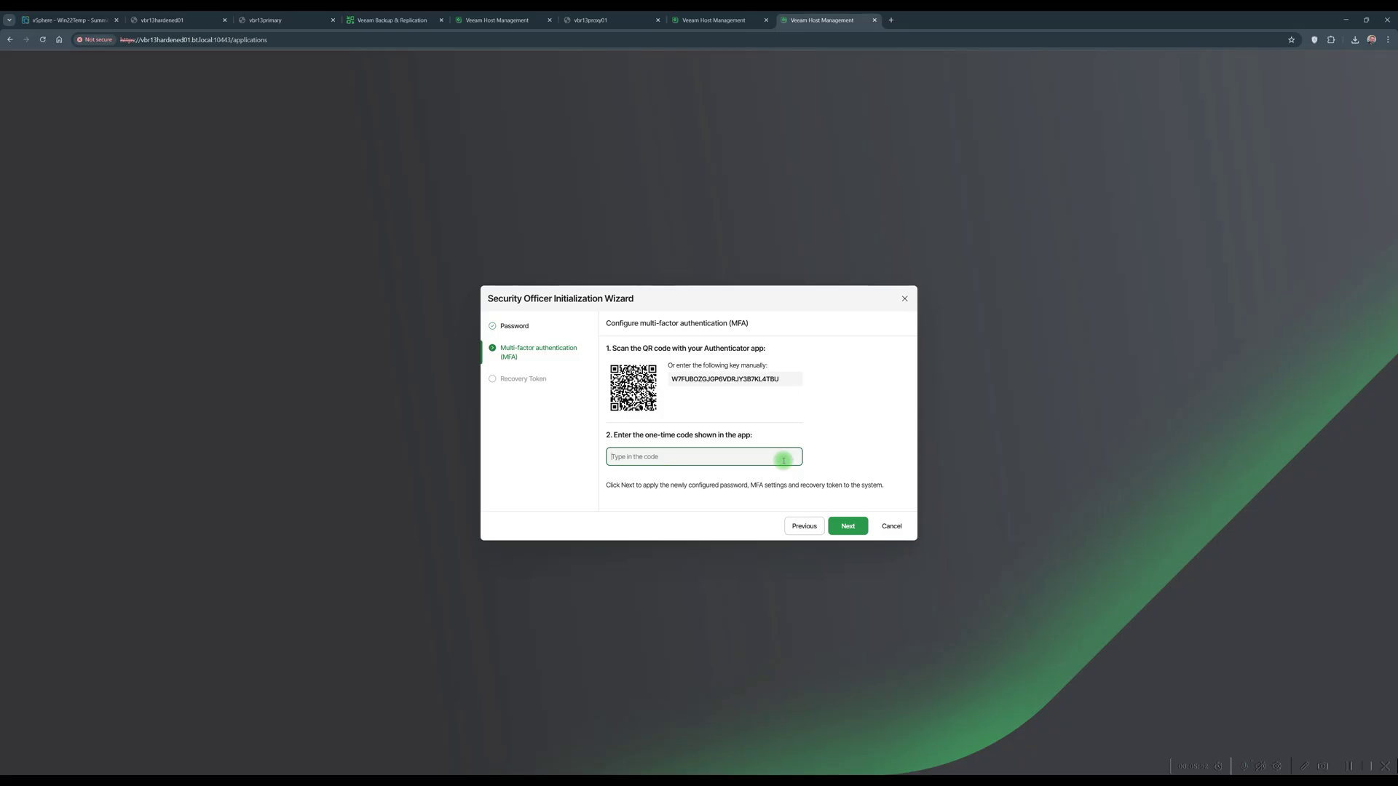
Enter the authenticator one-time code, copy the recovery token, and finish Security Officer activation.
{"action": "left_click", "coordinate": [848, 526]}
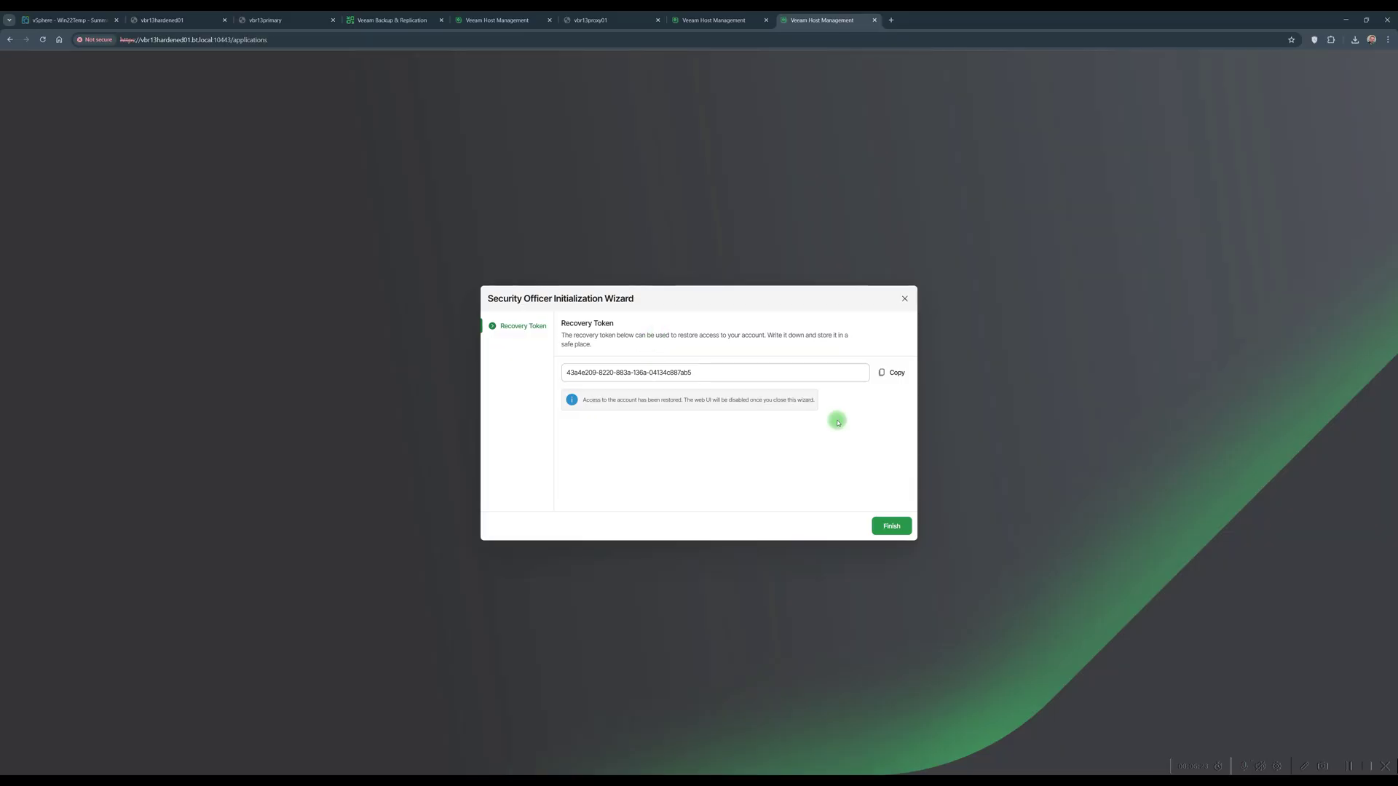
{"action": "left_click_drag", "start_coordinate": [699, 376], "coordinate": [547, 378]}
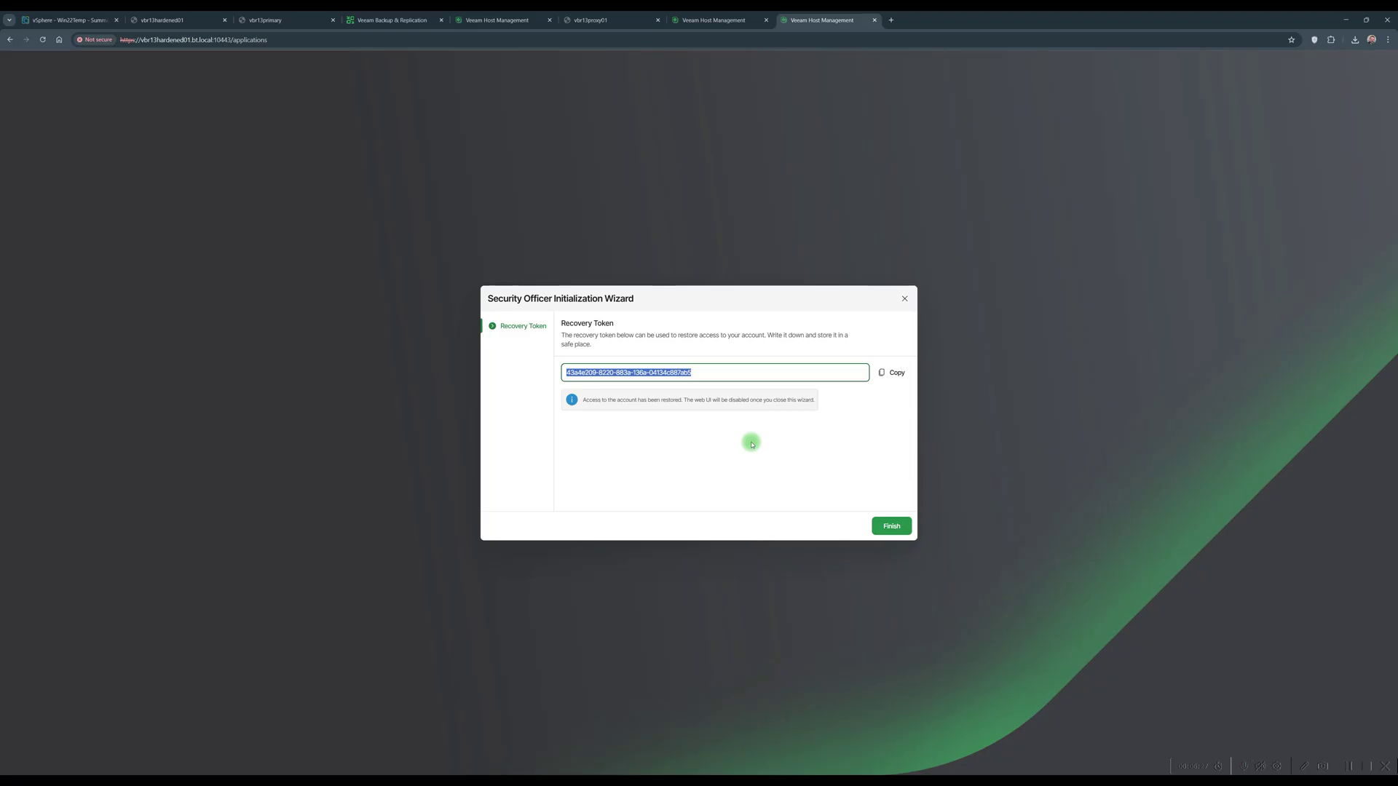
{"action": "left_click", "coordinate": [680, 372]}
{"action": "left_click", "coordinate": [888, 525]}
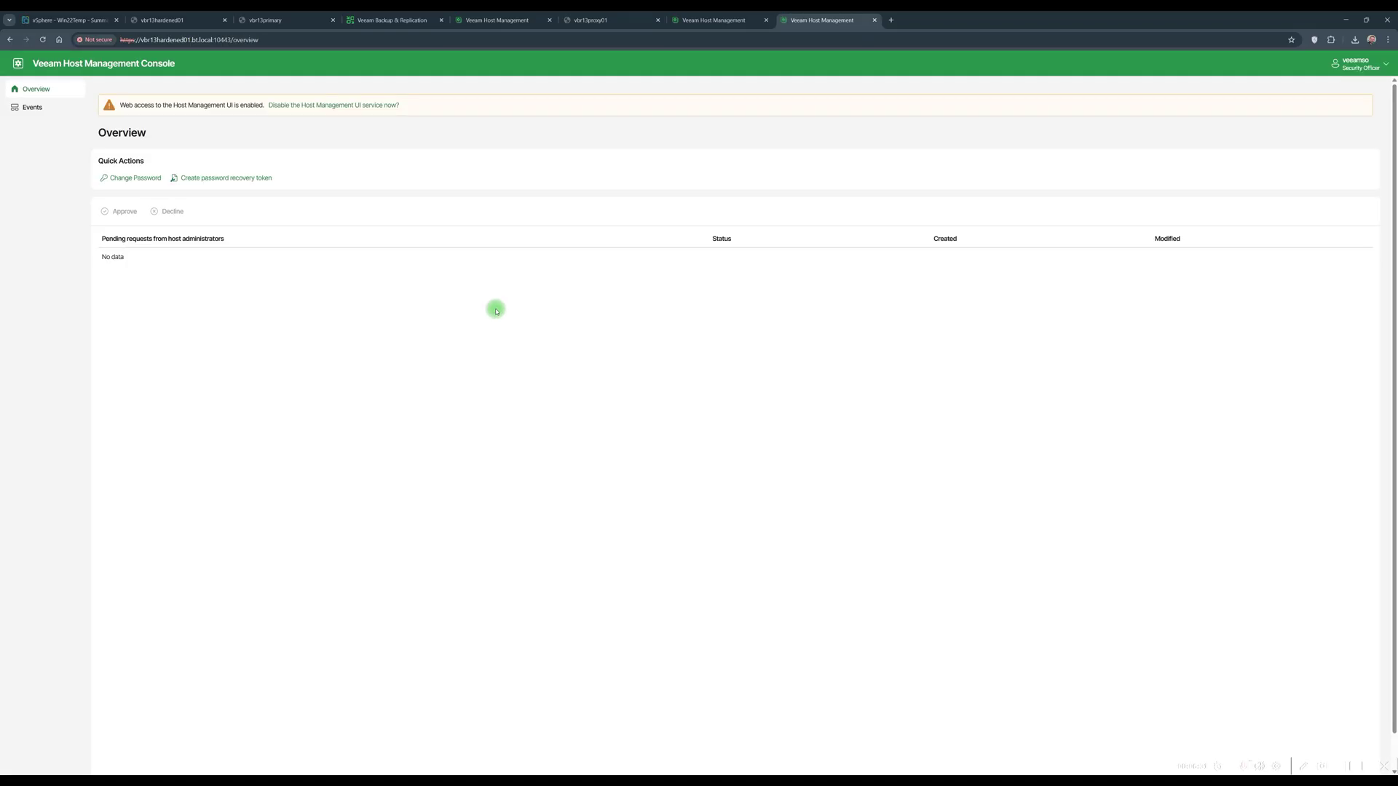
Review the Security Officer's Events log of logged actions, switching back and forth with Overview.
{"action": "left_click", "coordinate": [47, 106]}
{"action": "left_click", "coordinate": [60, 103]}
{"action": "left_click", "coordinate": [33, 107]}
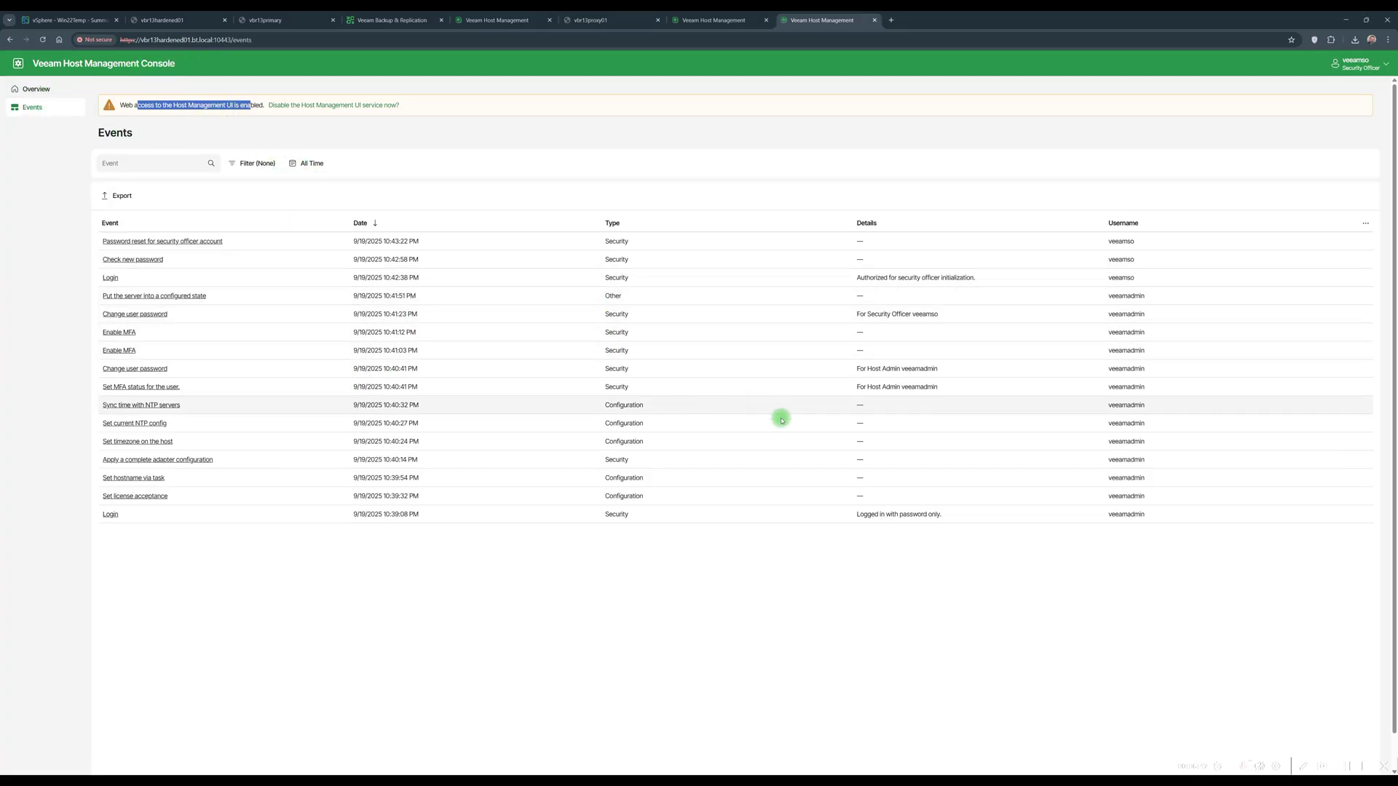
{"action": "left_click_drag", "start_coordinate": [104, 133], "coordinate": [147, 134]}
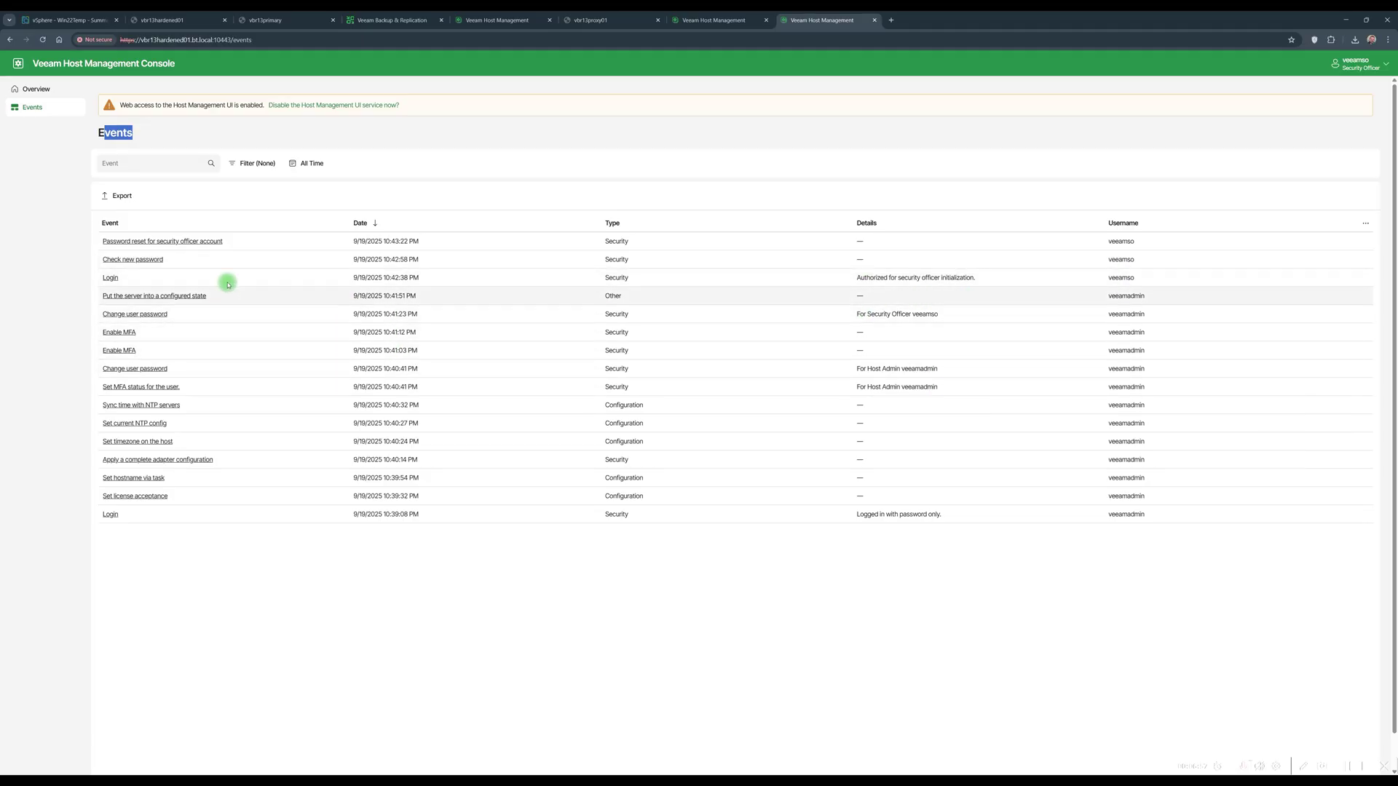
{"action": "left_click_drag", "start_coordinate": [224, 283], "coordinate": [1104, 507]}
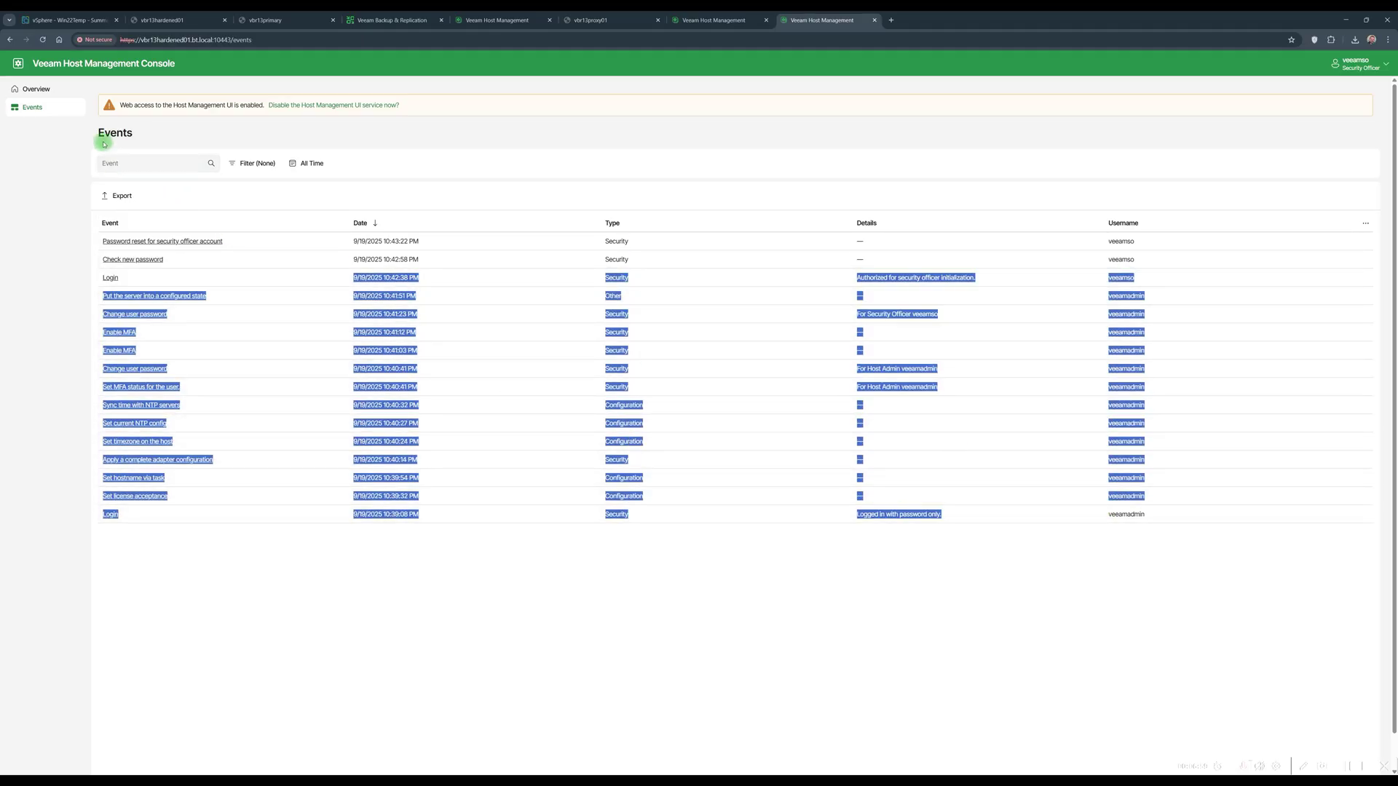
{"action": "left_click", "coordinate": [36, 88]}
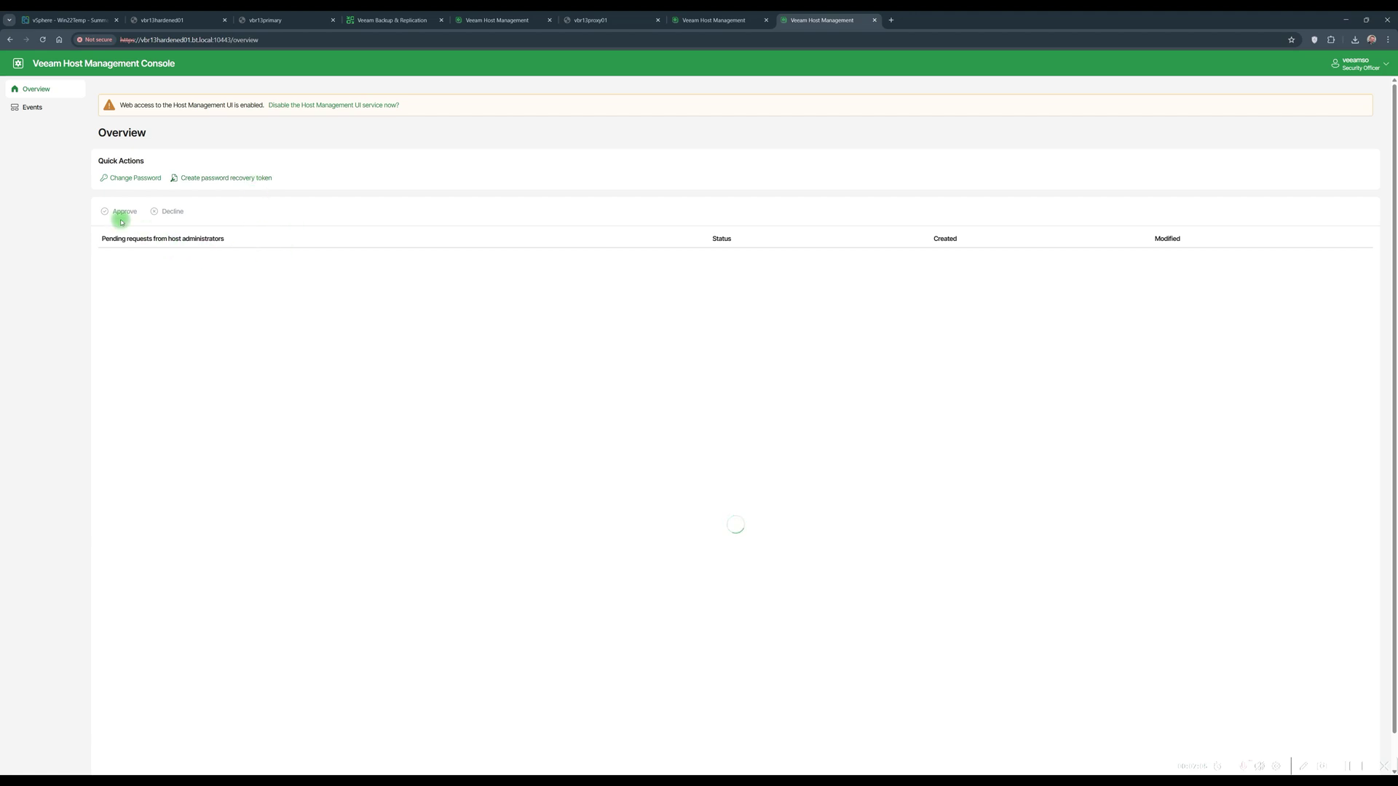
{"action": "left_click_drag", "start_coordinate": [109, 238], "coordinate": [224, 239]}
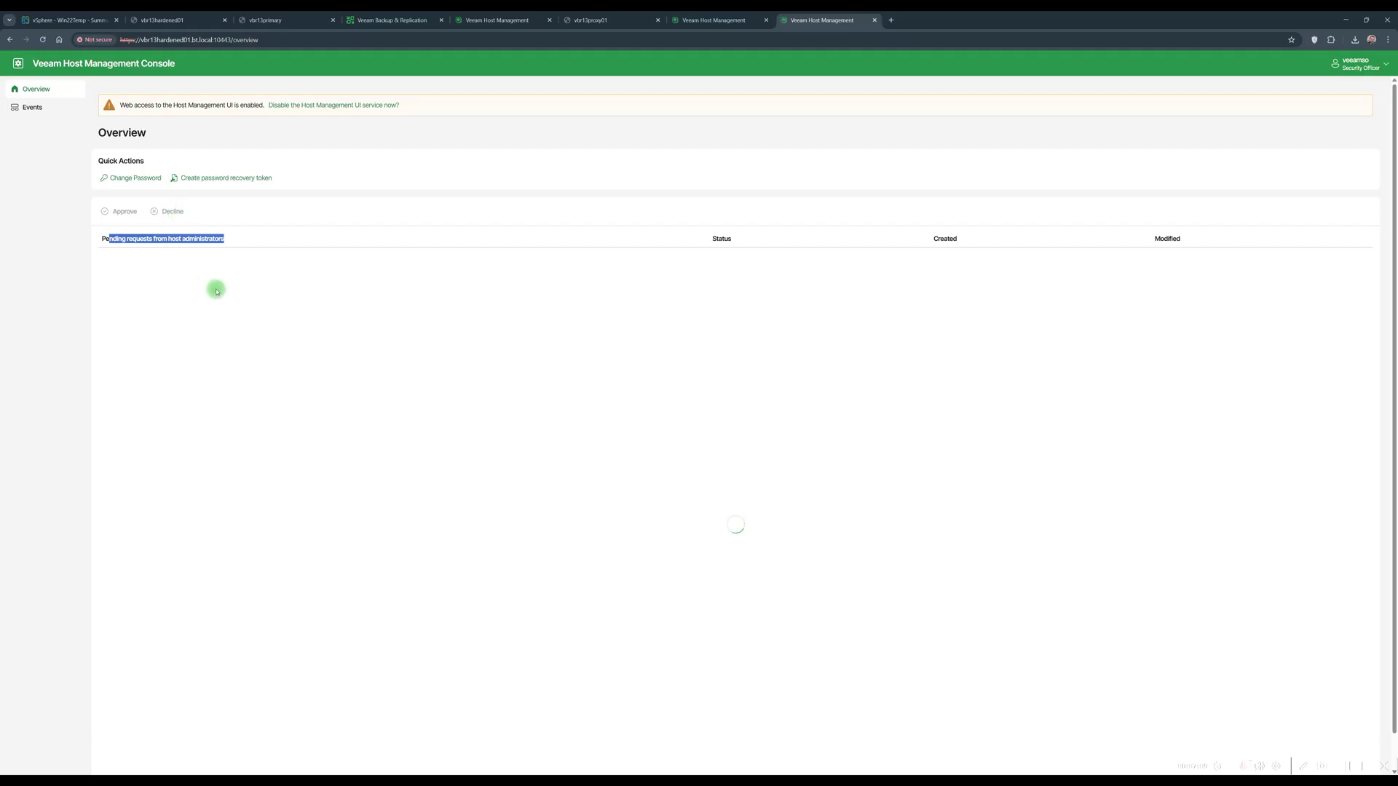
{"action": "left_click", "coordinate": [284, 194]}
{"action": "left_click", "coordinate": [33, 107]}
{"action": "left_click", "coordinate": [36, 88]}
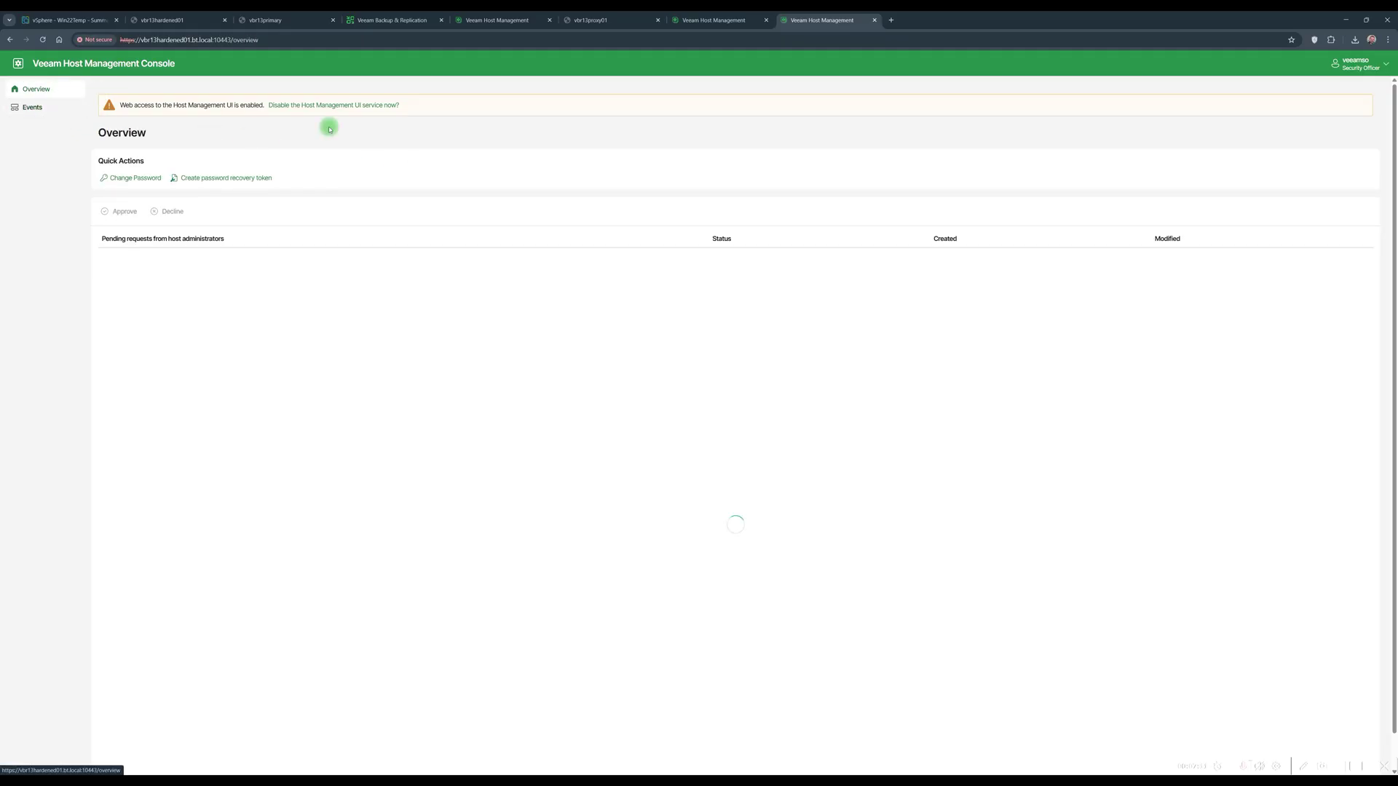
Sign the Security Officer out, dismiss the server error, and reload the browser tab.
{"action": "left_click", "coordinate": [1357, 64]}
{"action": "left_click", "coordinate": [1343, 89]}
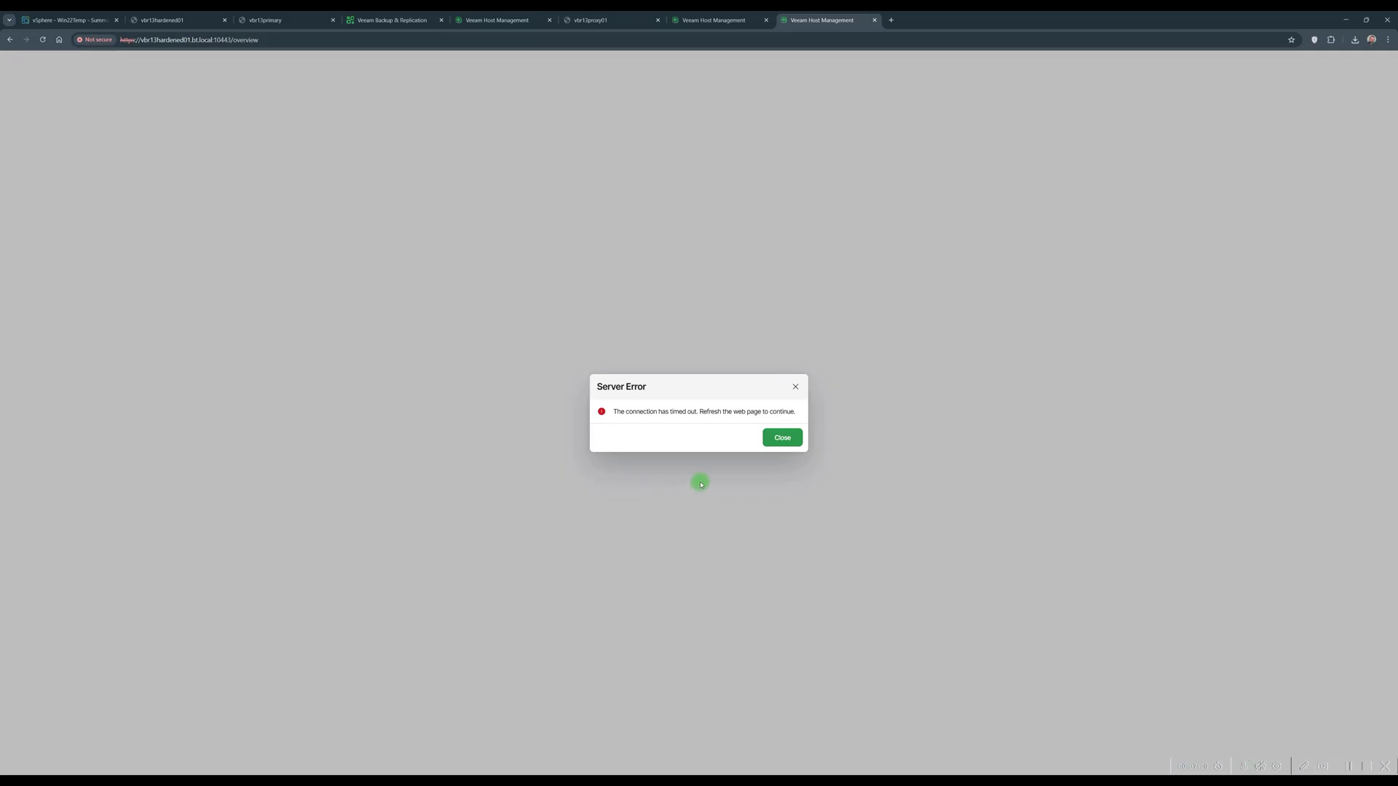
{"action": "left_click", "coordinate": [782, 437]}
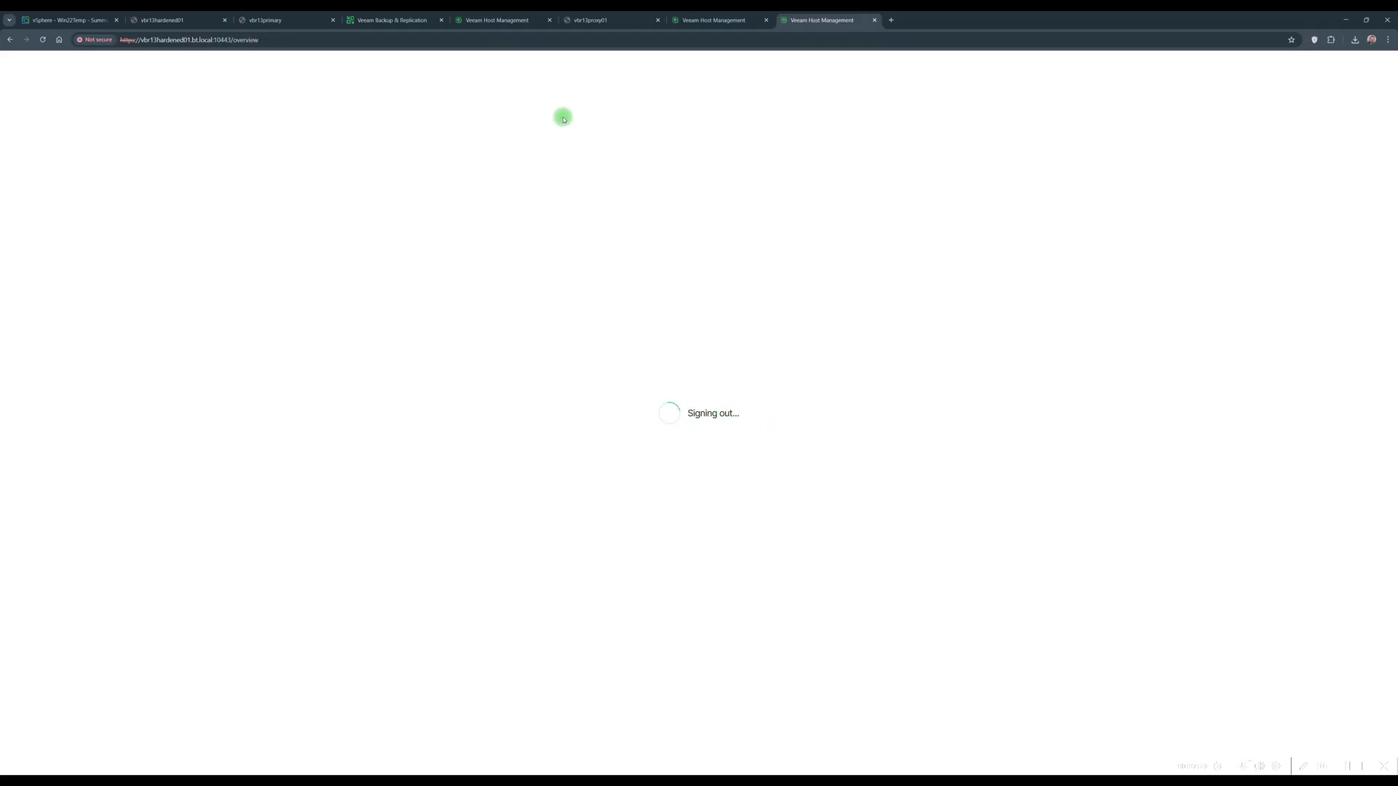
{"action": "right_click", "coordinate": [825, 22]}
{"action": "left_click", "coordinate": [863, 95]}
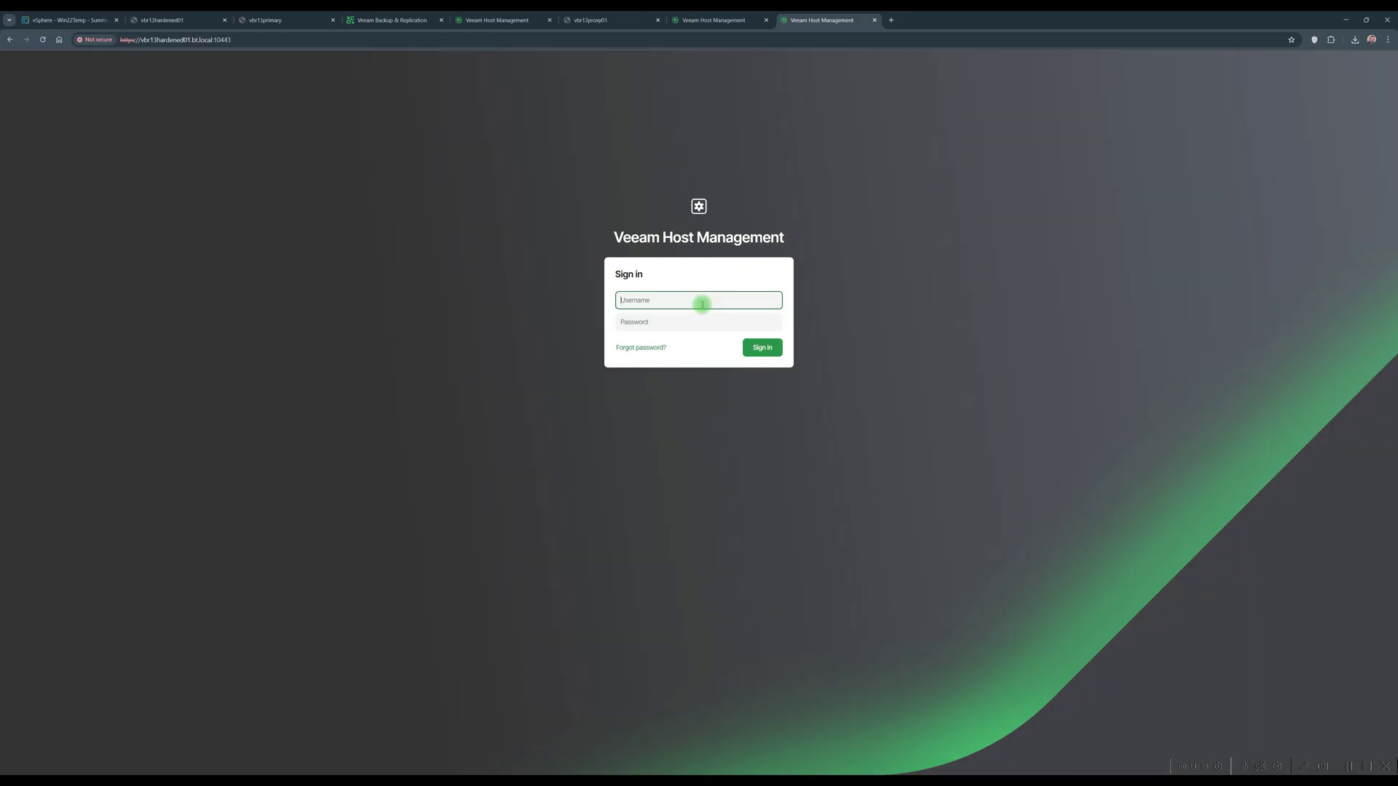
Log in as 'veeamadmin' with the account password, then pass the authenticator code prompt.
{"action": "type", "text": "veeamadmin"}
{"action": "key", "text": "Tab"}
{"action": "type", "text": "*"}
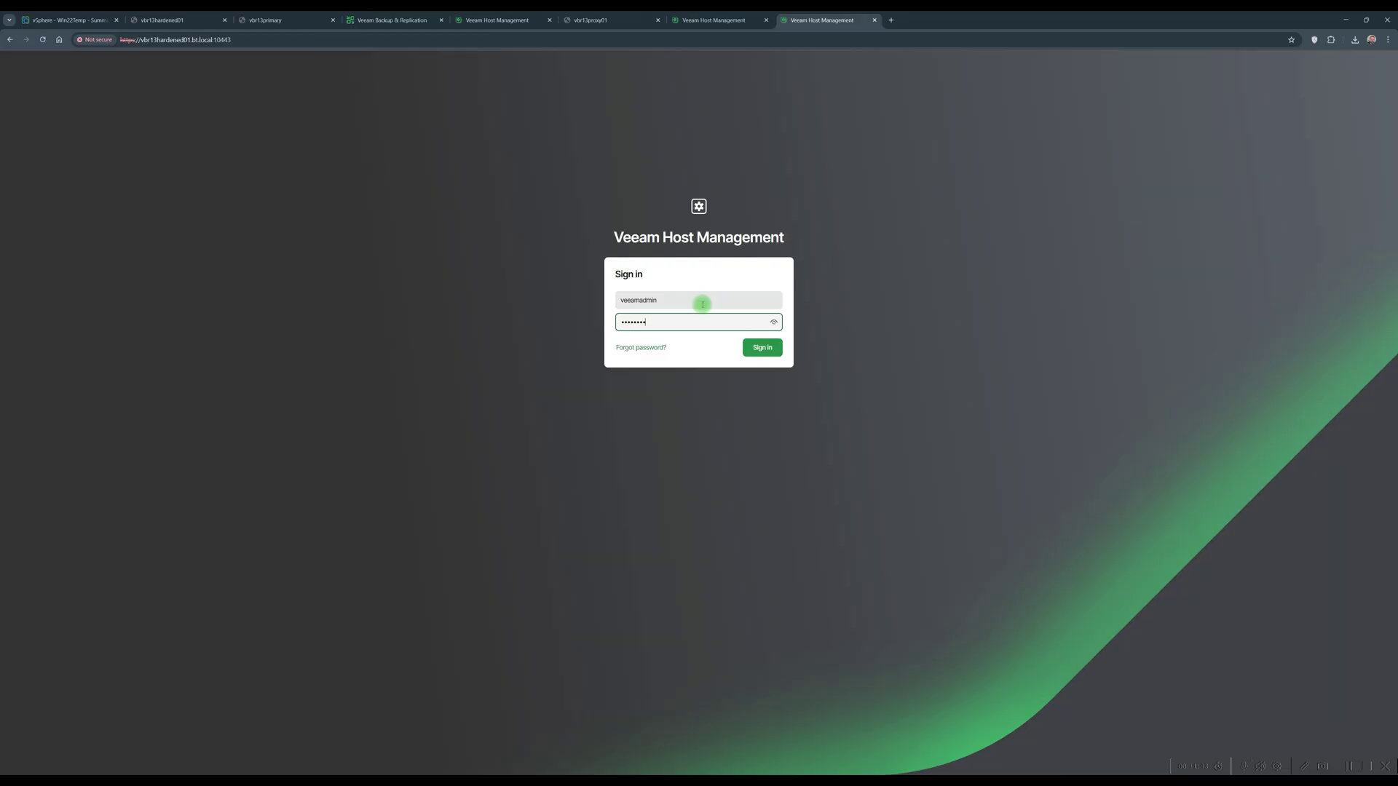
{"action": "type", "text": "****"}
{"action": "key", "text": "Return"}
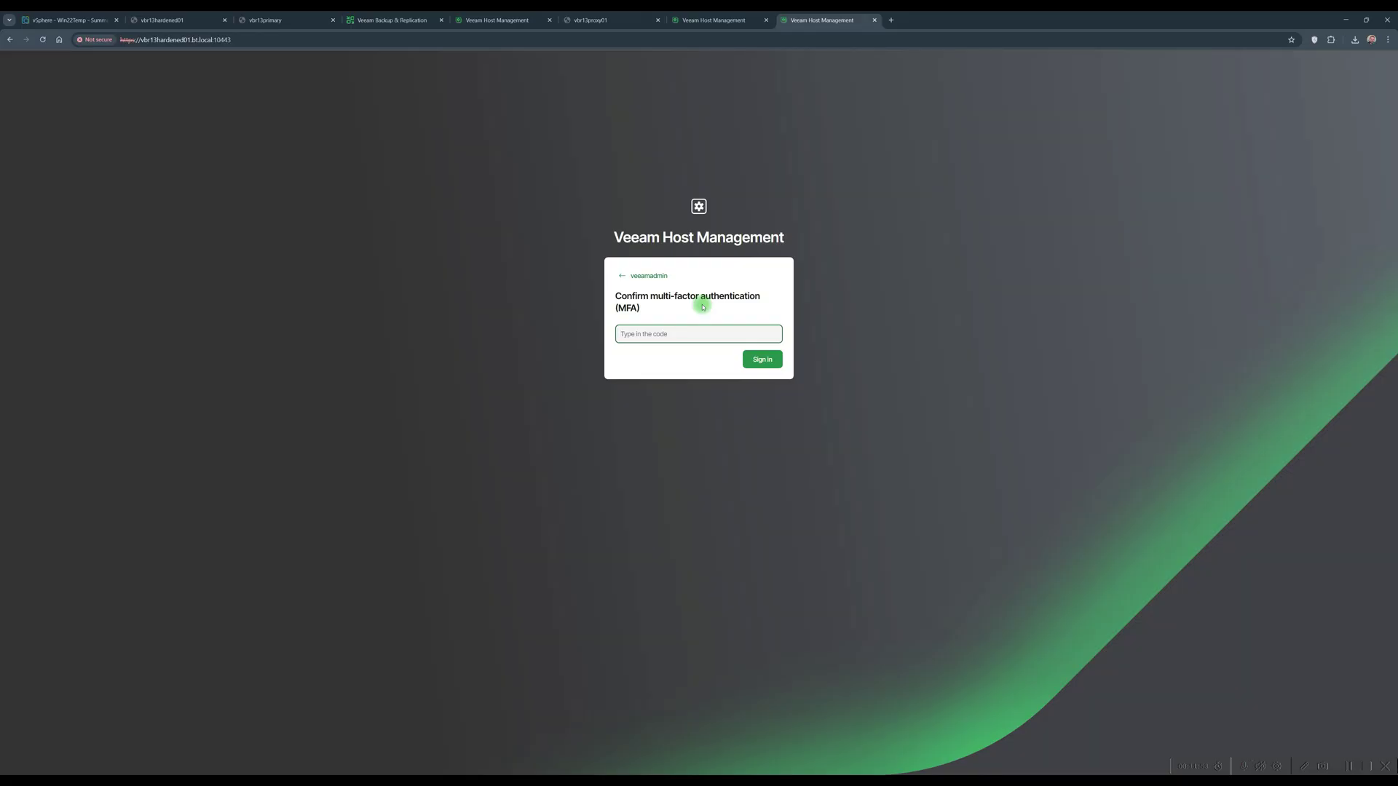
{"action": "key", "text": "Return"}
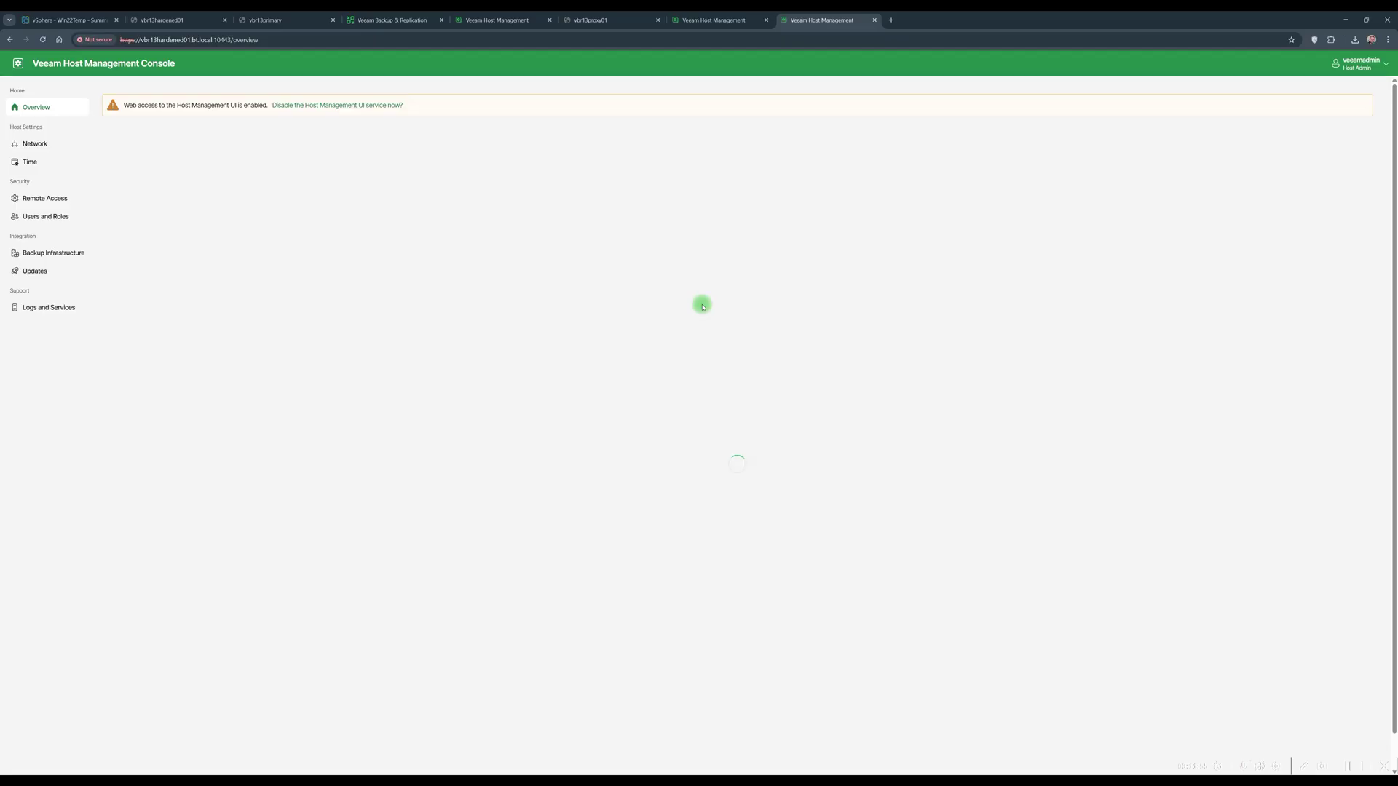
{"action": "left_click", "coordinate": [56, 144]}
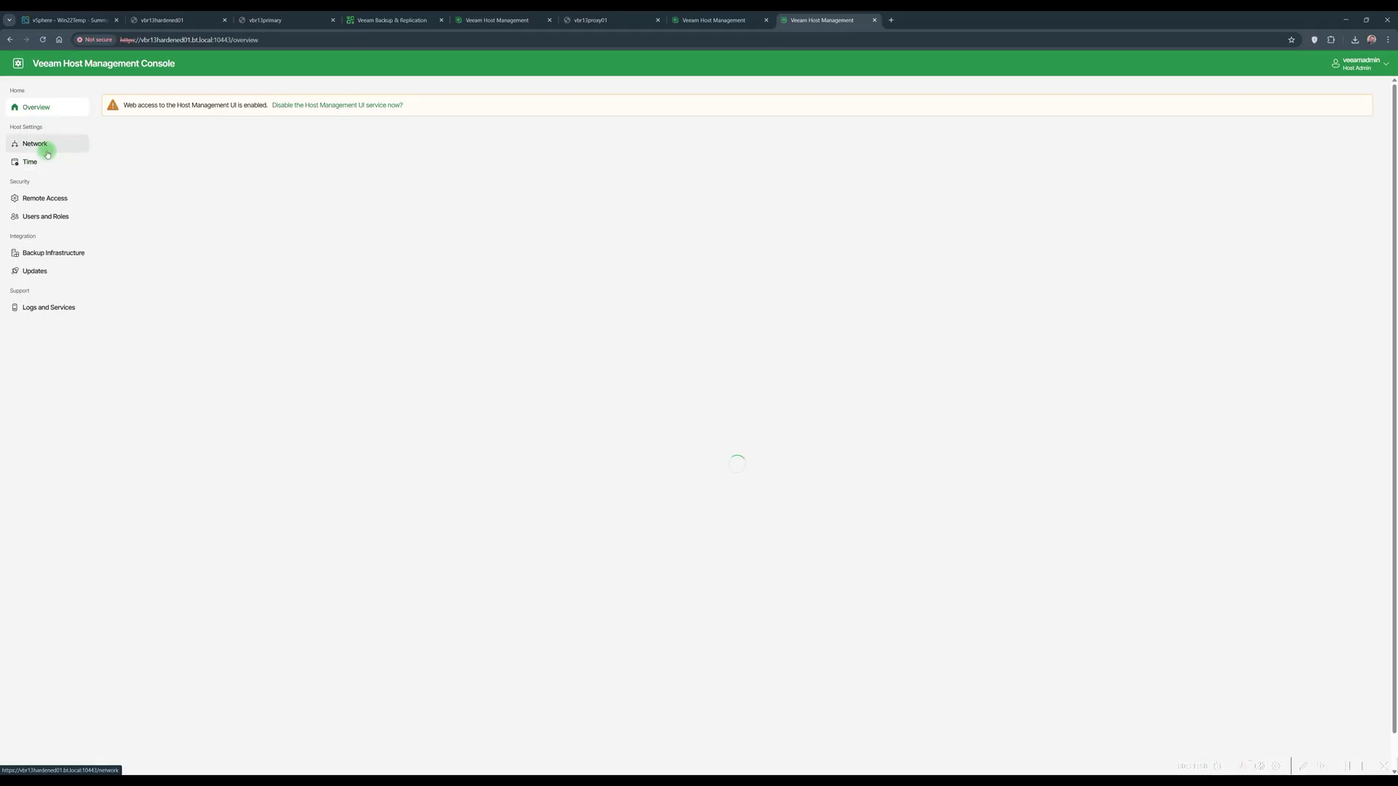
{"action": "left_click", "coordinate": [46, 161]}
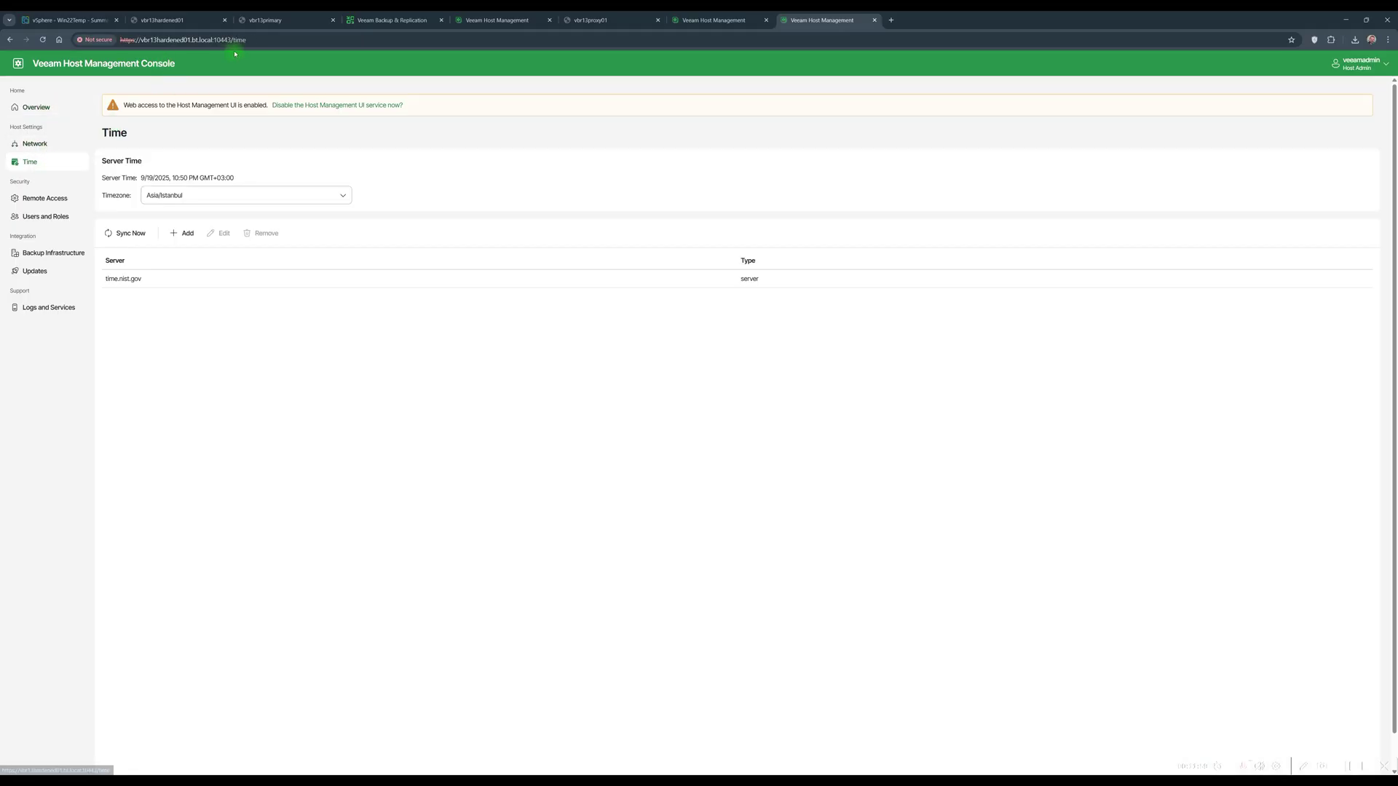
{"action": "left_click", "coordinate": [58, 196]}
{"action": "left_click", "coordinate": [55, 217]}
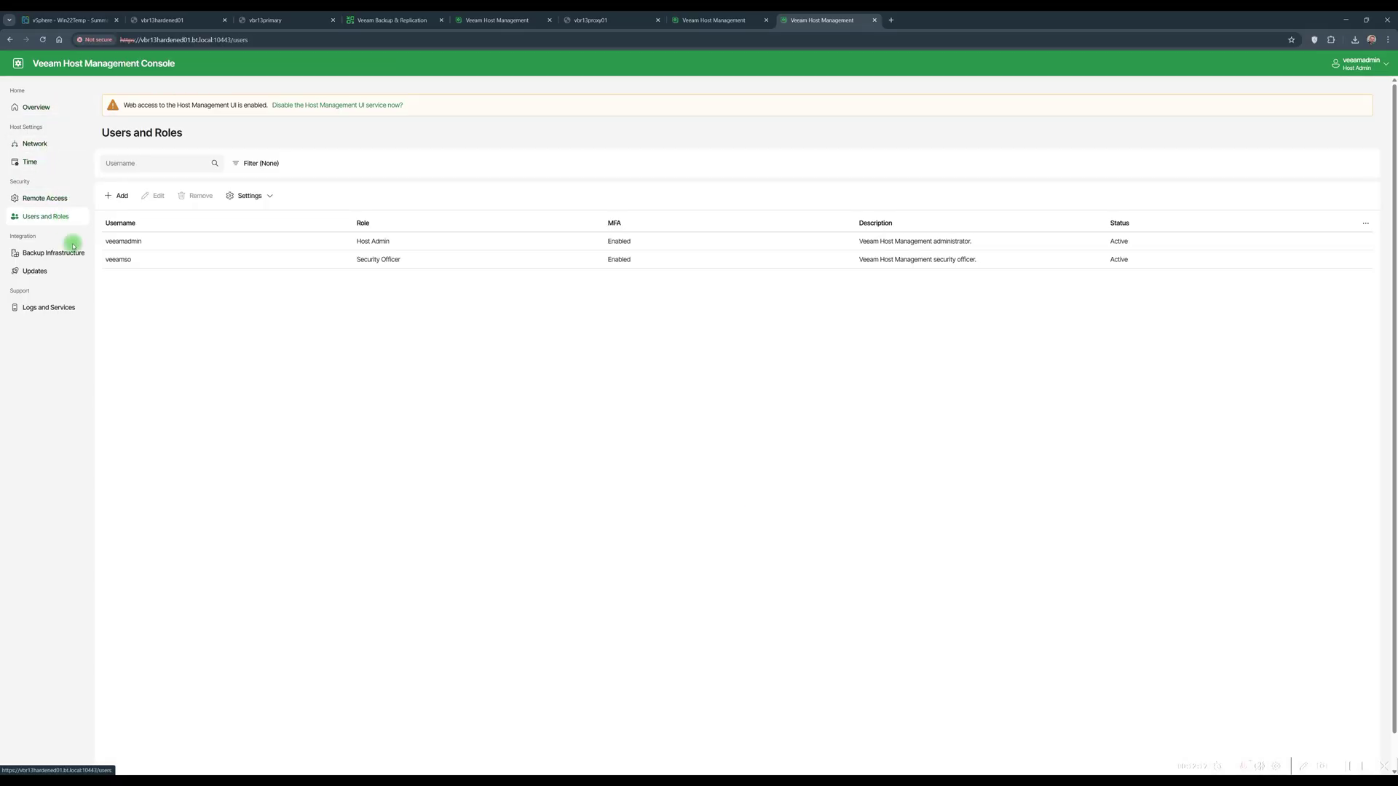
{"action": "left_click", "coordinate": [60, 252]}
{"action": "left_click", "coordinate": [51, 272]}
{"action": "left_click", "coordinate": [49, 307]}
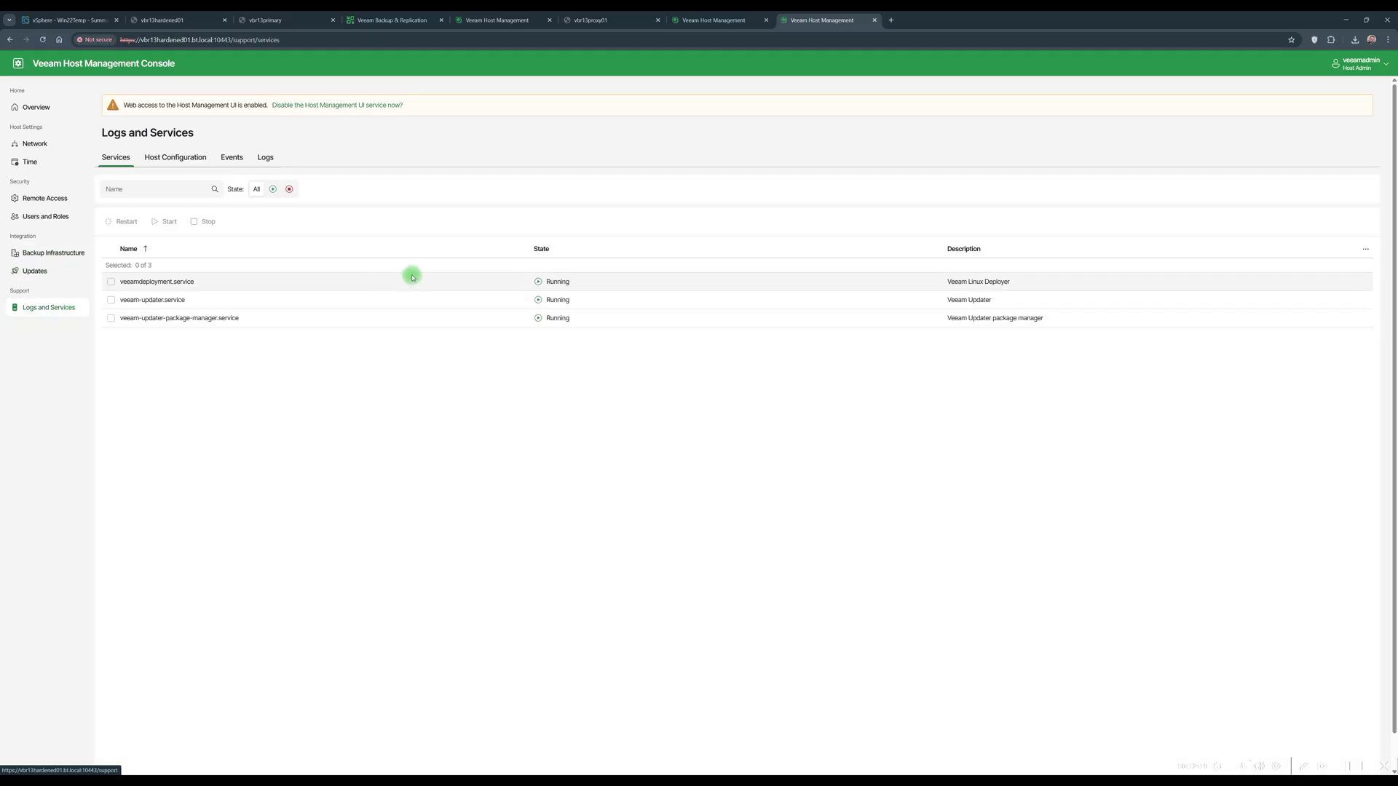
{"action": "left_click", "coordinate": [178, 157]}
{"action": "left_click", "coordinate": [232, 157]}
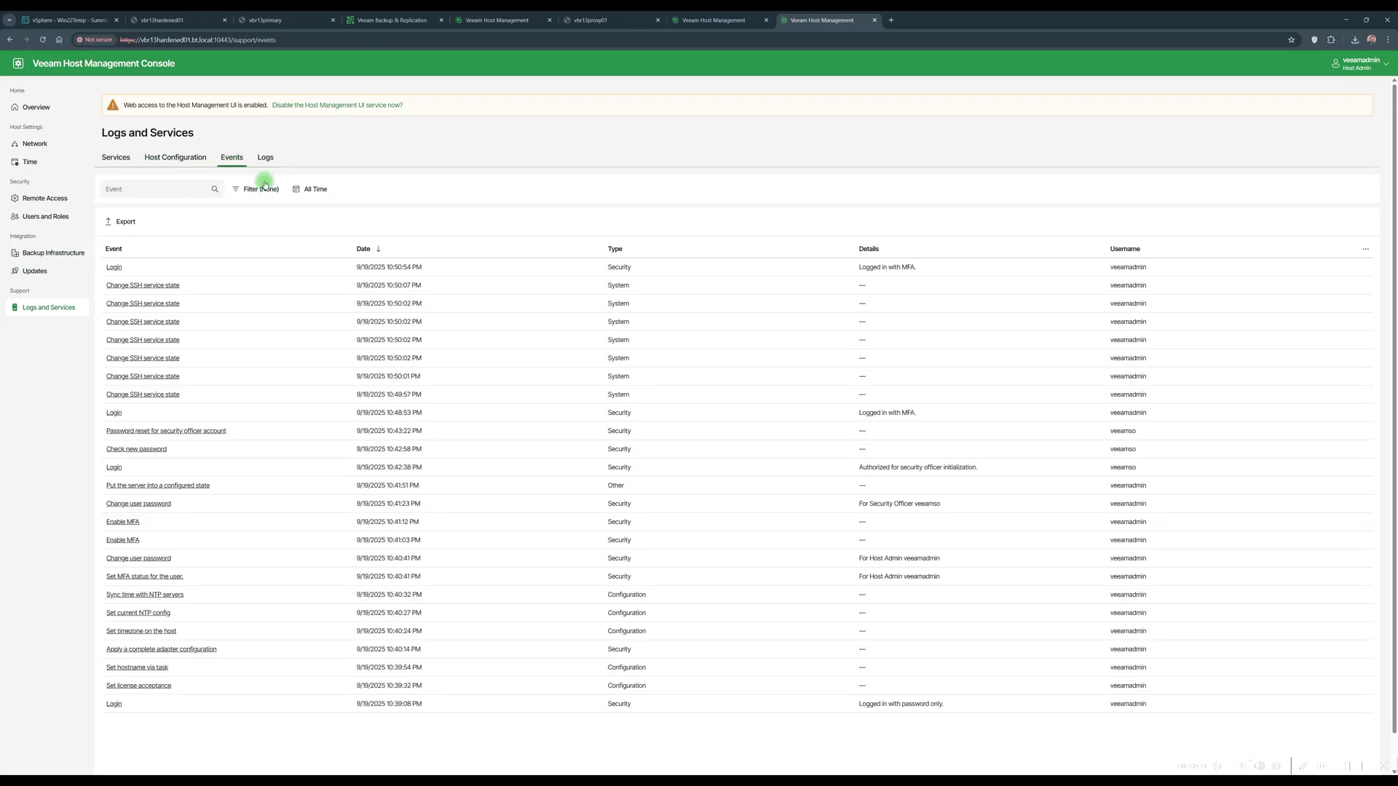
{"action": "left_click", "coordinate": [265, 157]}
{"action": "left_click", "coordinate": [55, 106]}
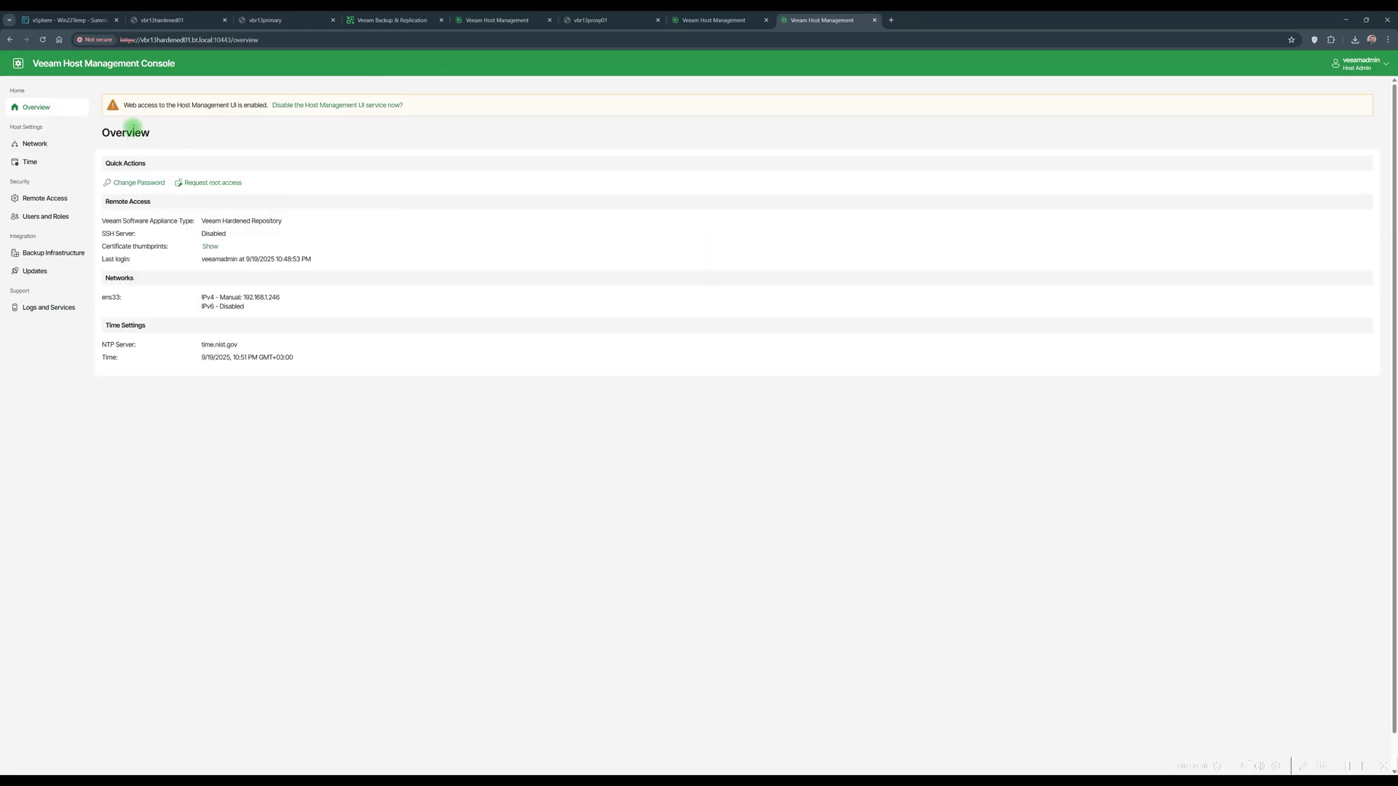
{"action": "left_click_drag", "start_coordinate": [131, 112], "coordinate": [317, 108]}
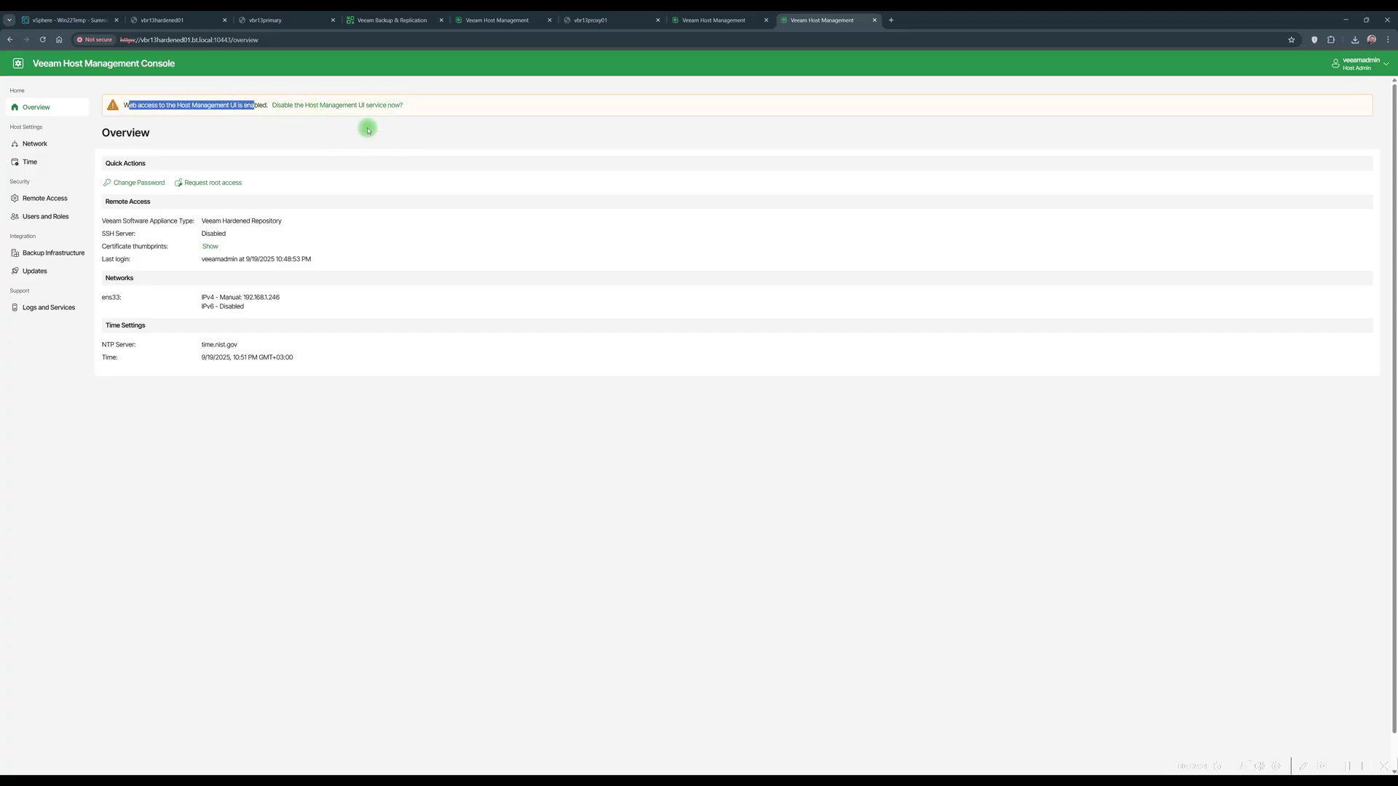
{"action": "left_click", "coordinate": [751, 317]}
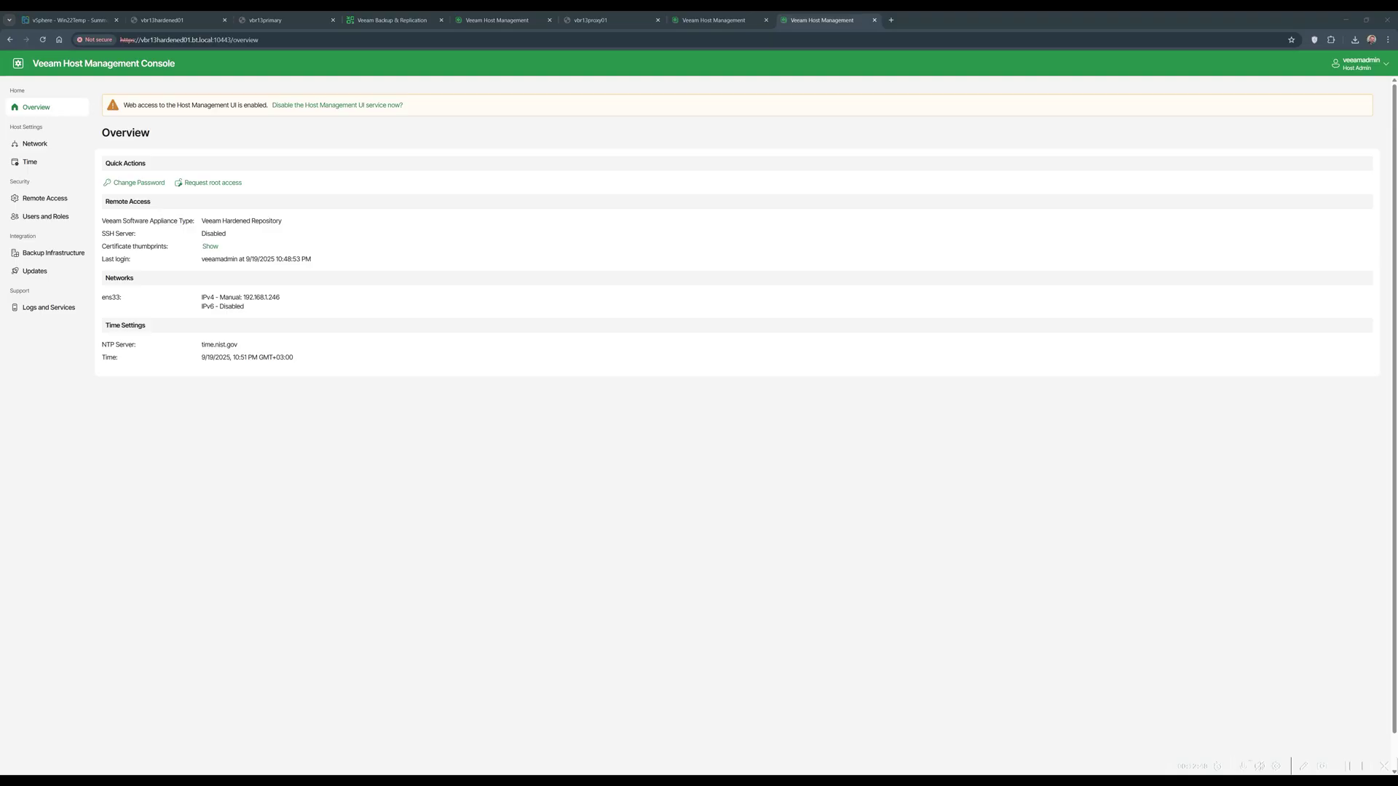
Switch to the vbr13hardened01 console tab and bring up its sign-in prompt.
{"action": "left_click", "coordinate": [505, 26]}
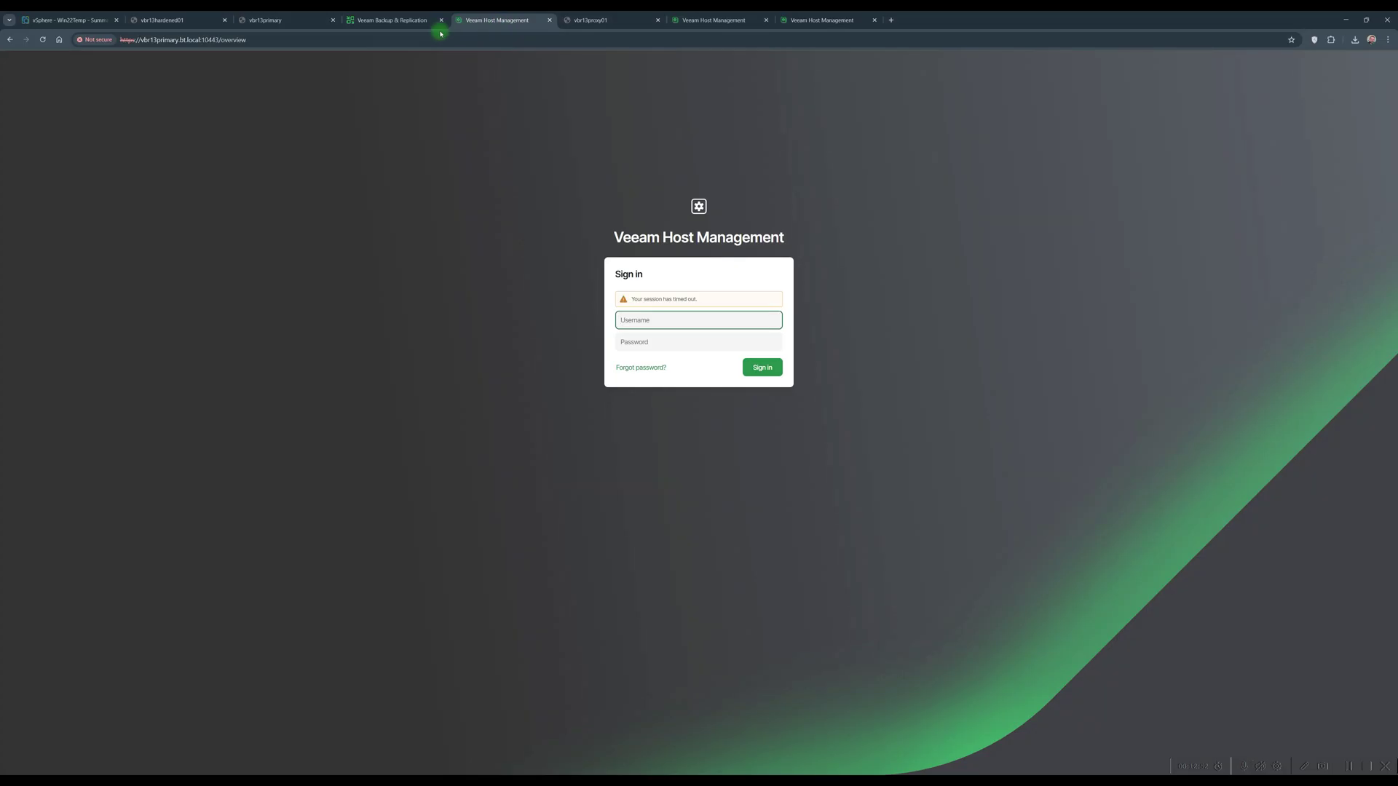
{"action": "left_click", "coordinate": [709, 22]}
{"action": "left_click", "coordinate": [593, 22]}
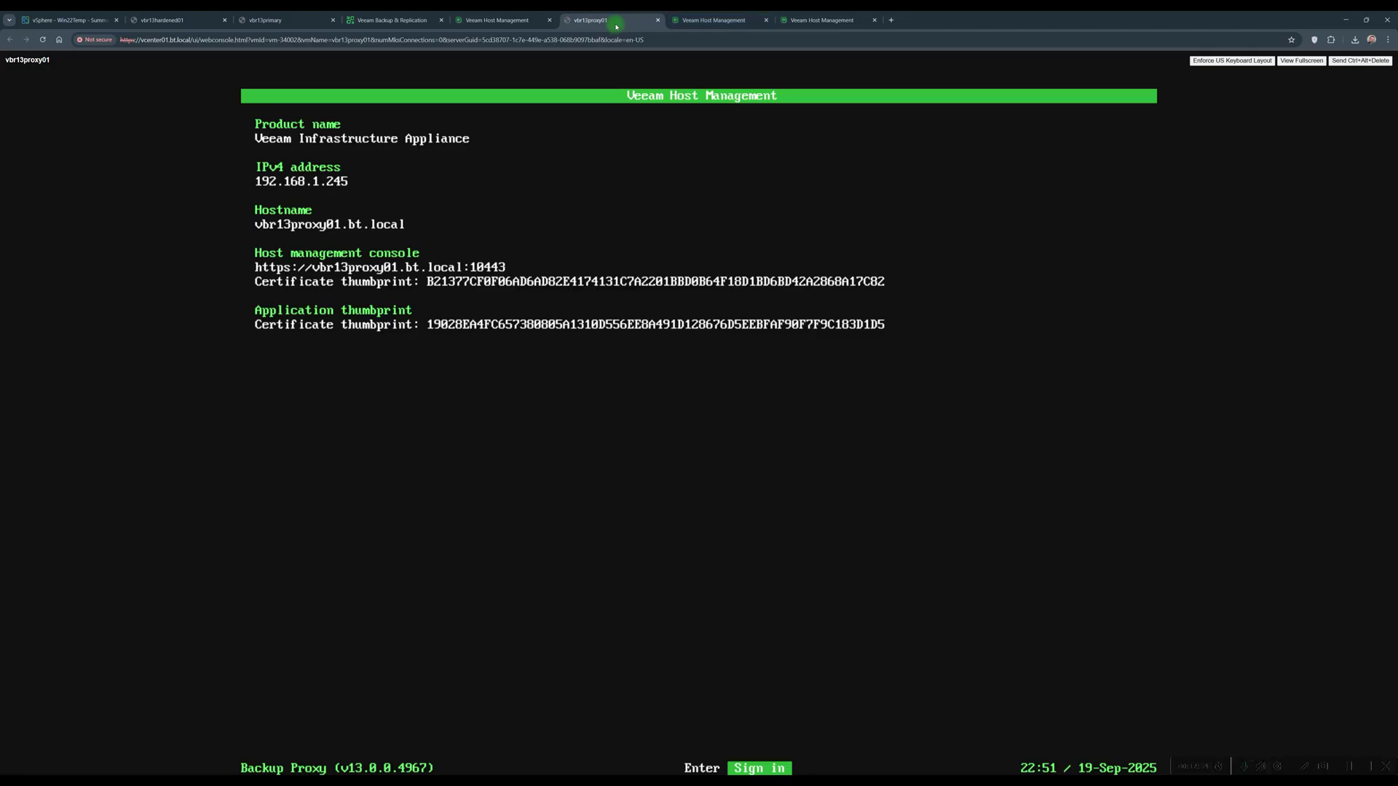
{"action": "left_click", "coordinate": [171, 23]}
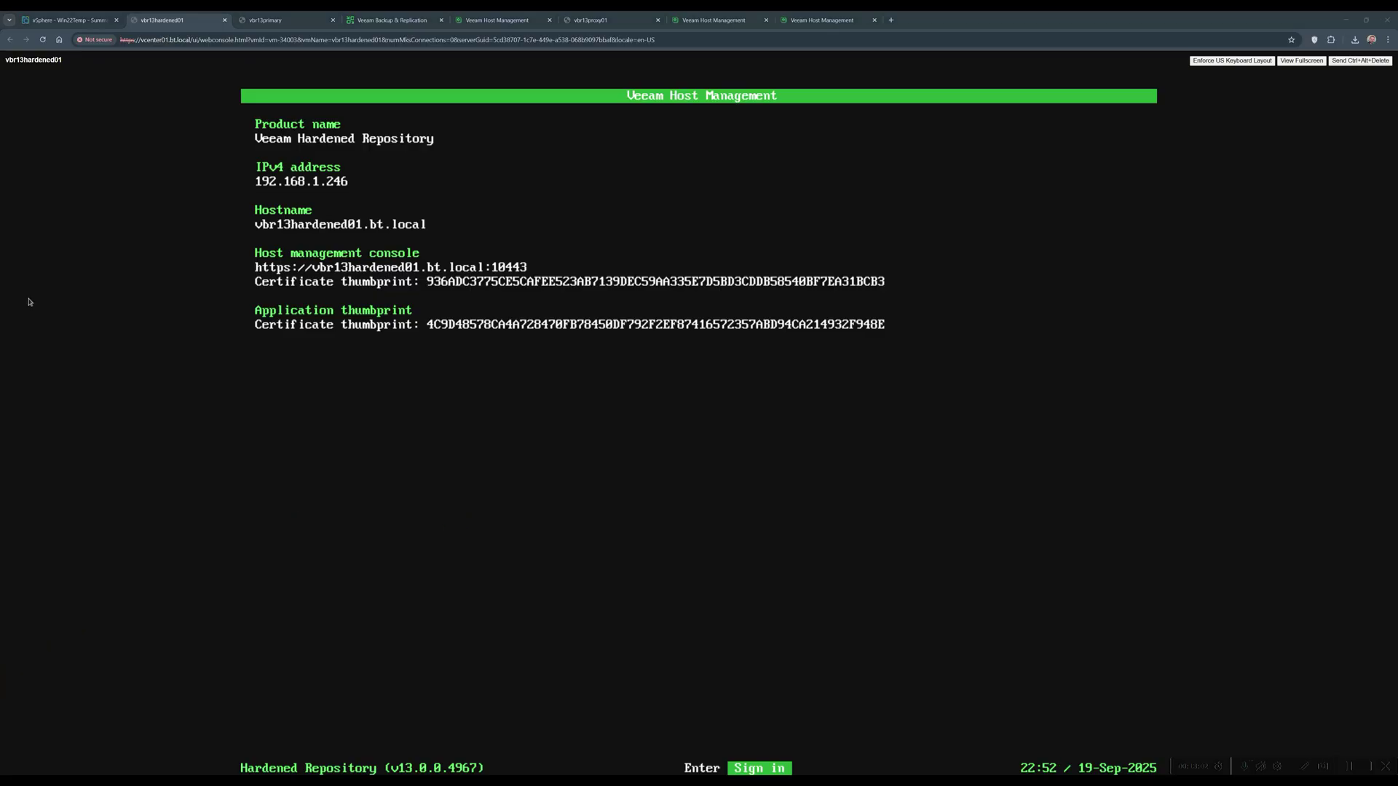
{"action": "key", "text": "Return"}
Log in to the console as 'veeamadmin' with the password and one-time code.
{"action": "type", "text": "veeamadmin"}
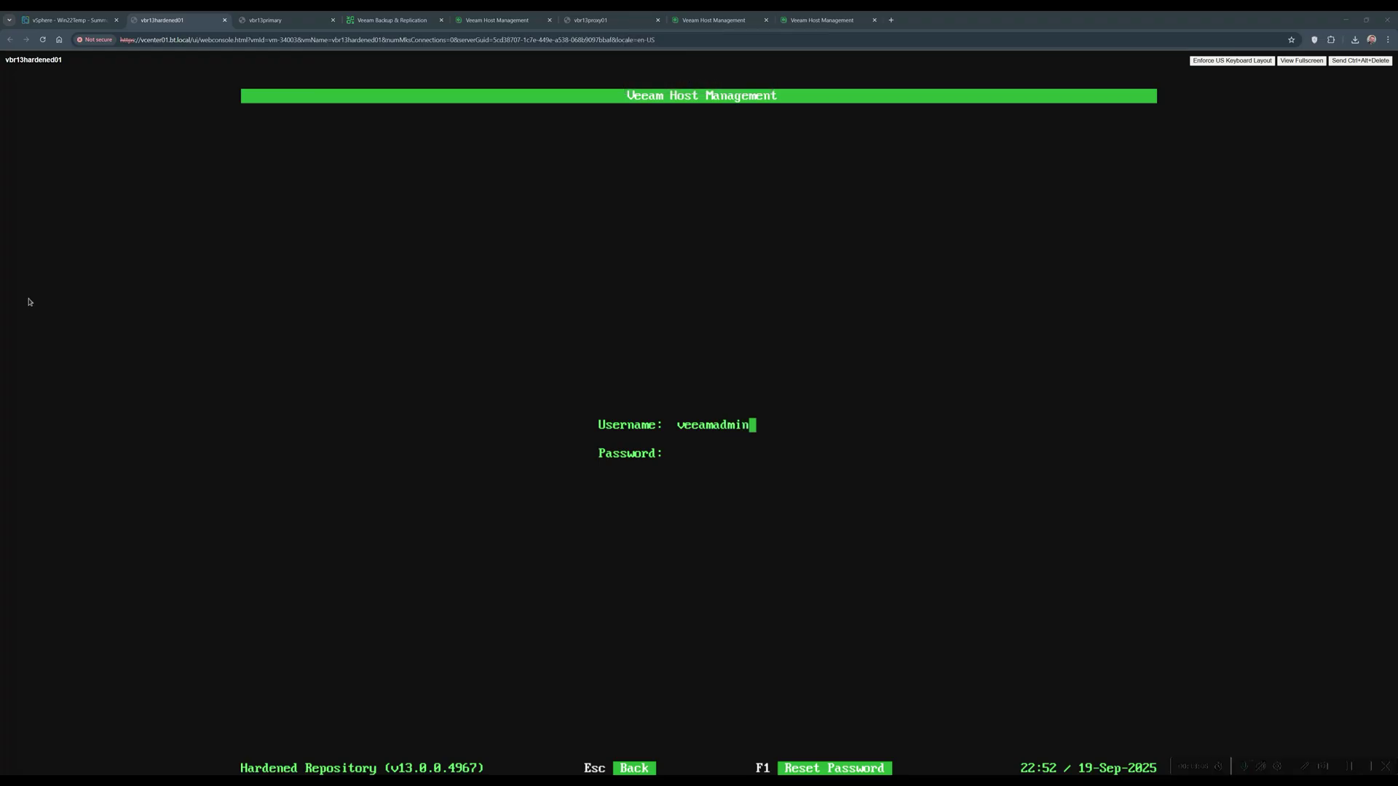
{"action": "key", "text": "Return"}
{"action": "type", "text": "*******3"}
{"action": "type", "text": "*********!"}
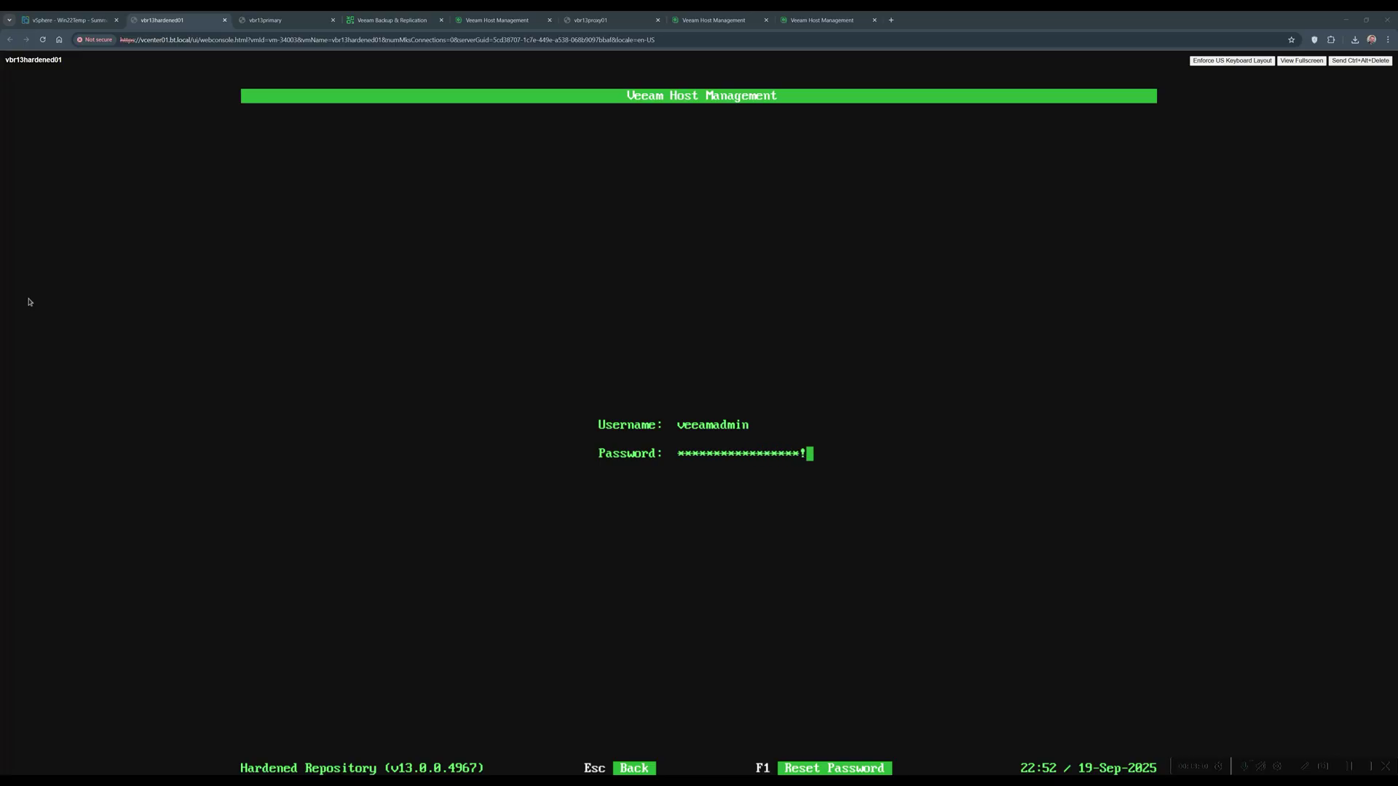
{"action": "key", "text": "Return"}
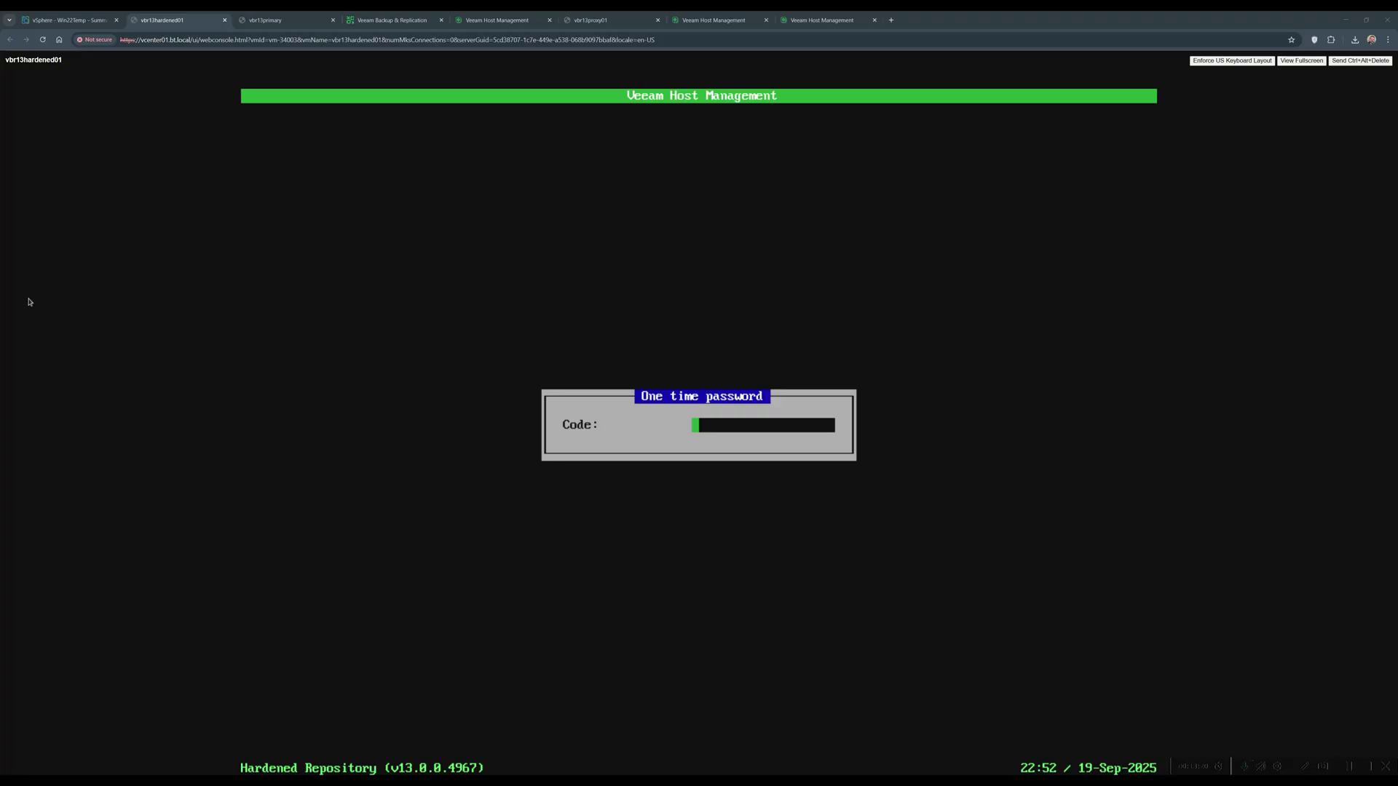
{"action": "key", "text": "Num_Lock"}
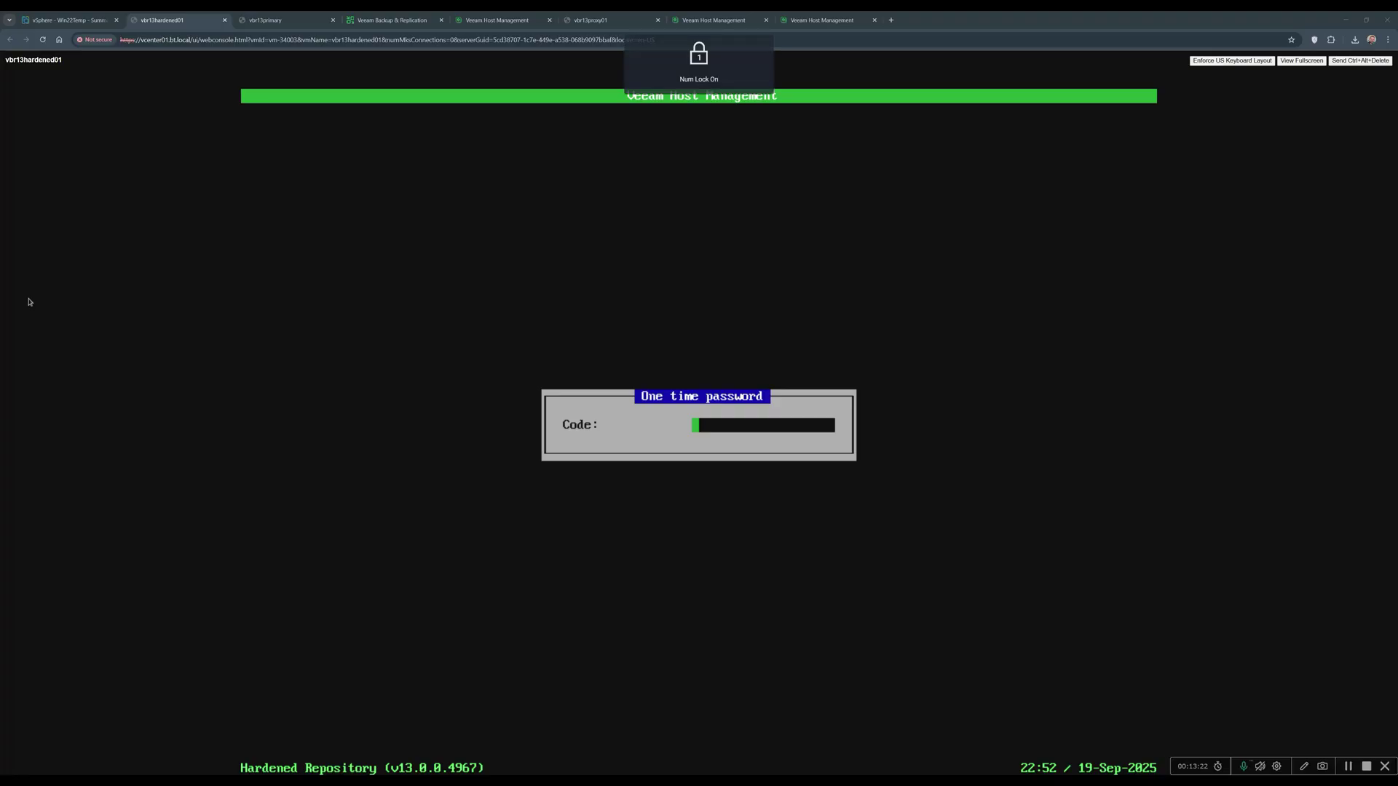
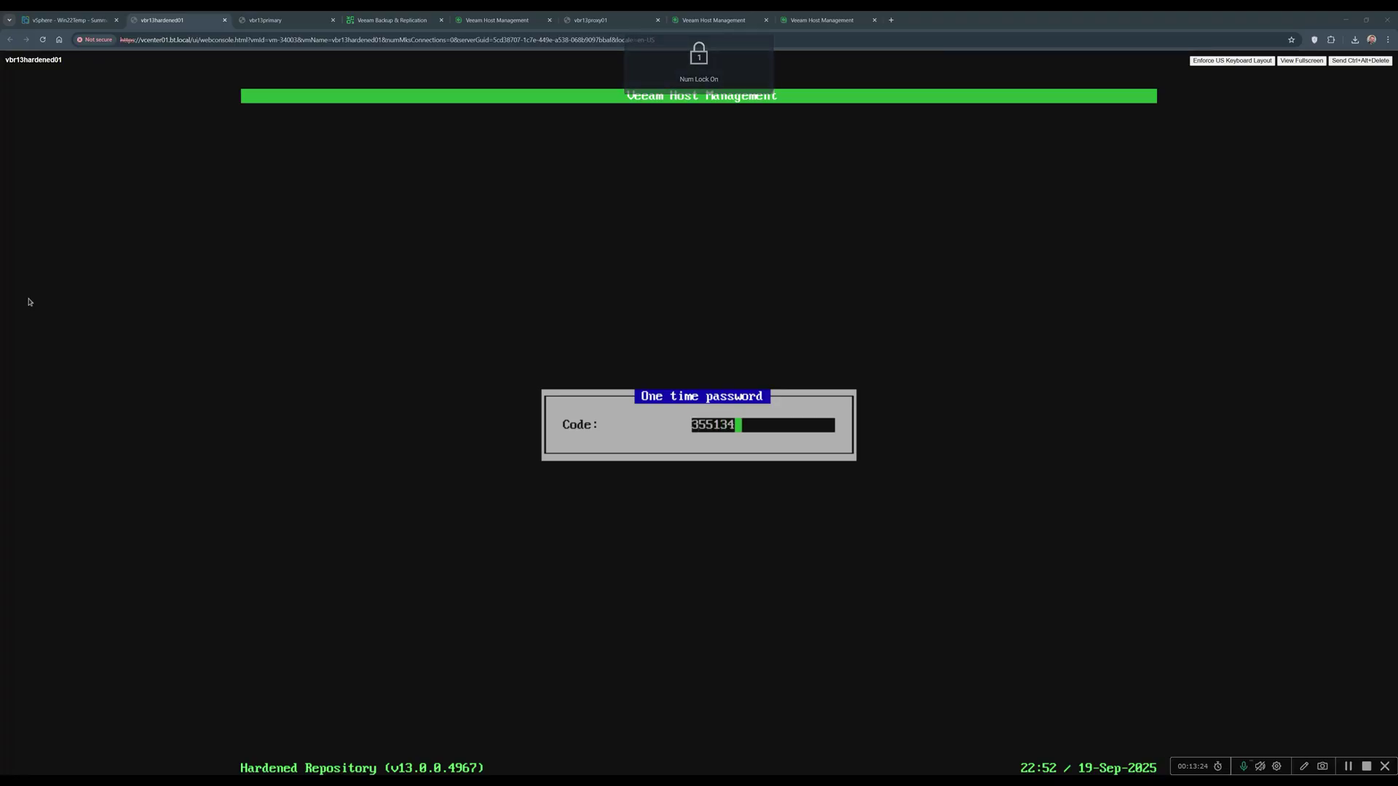
{"action": "key", "text": "Return"}
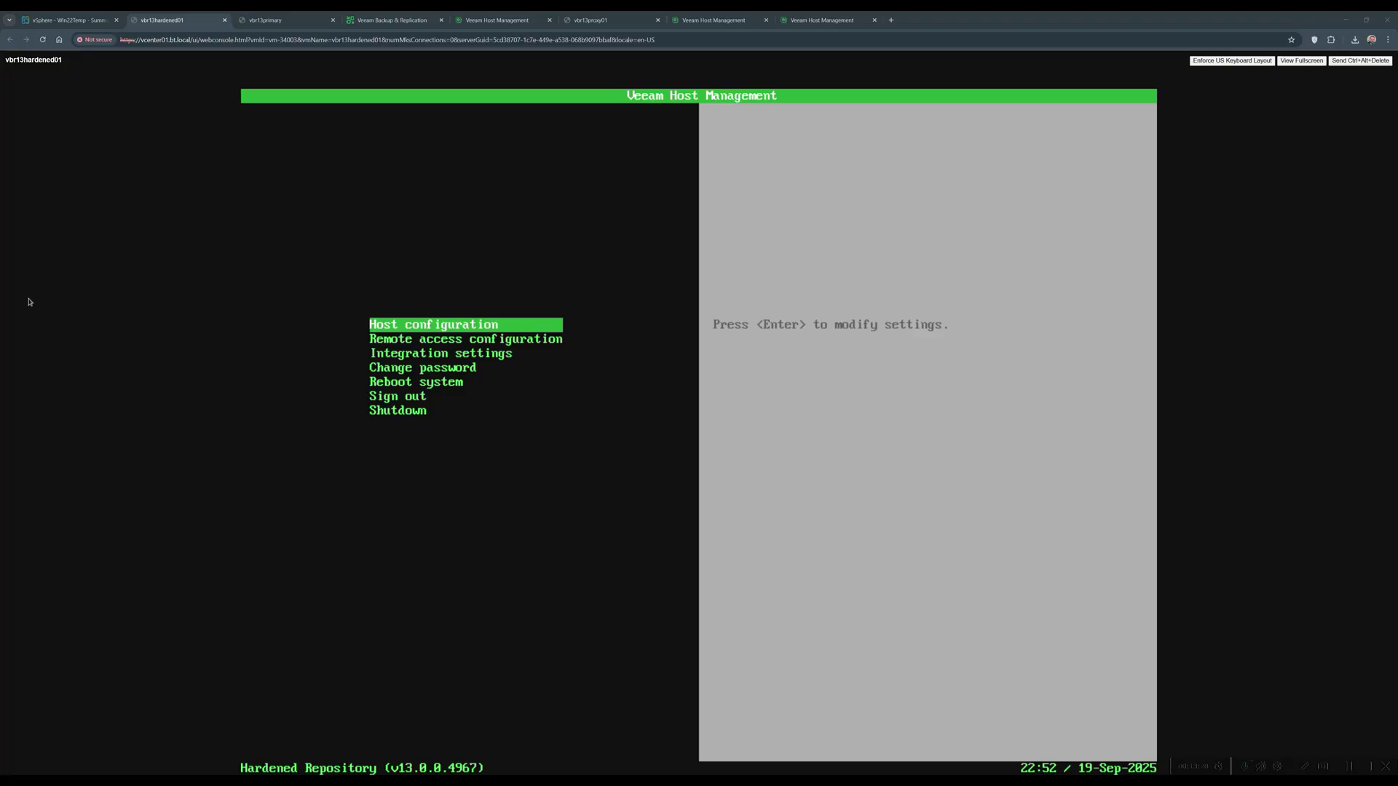
{"action": "key", "text": "Return"}
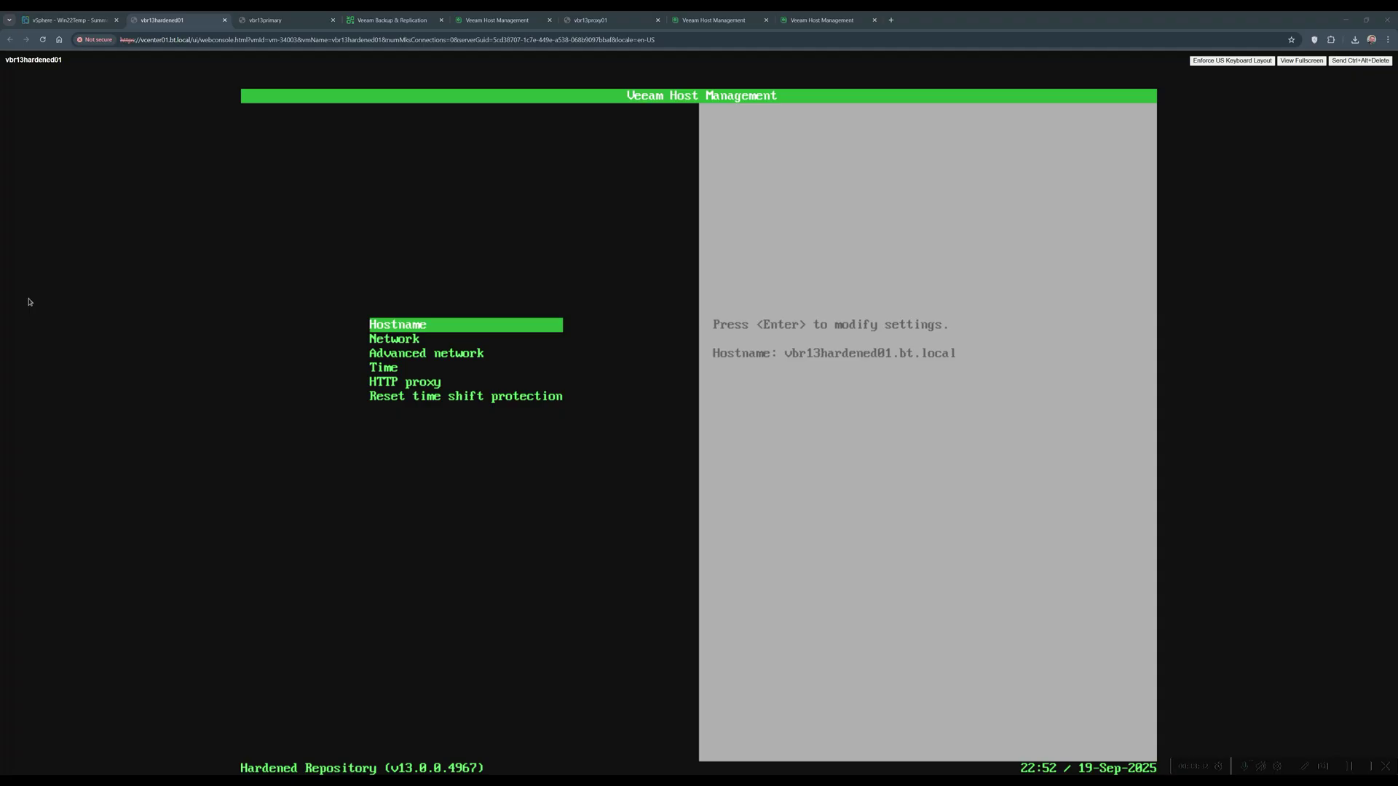
{"action": "key", "text": "Escape"}
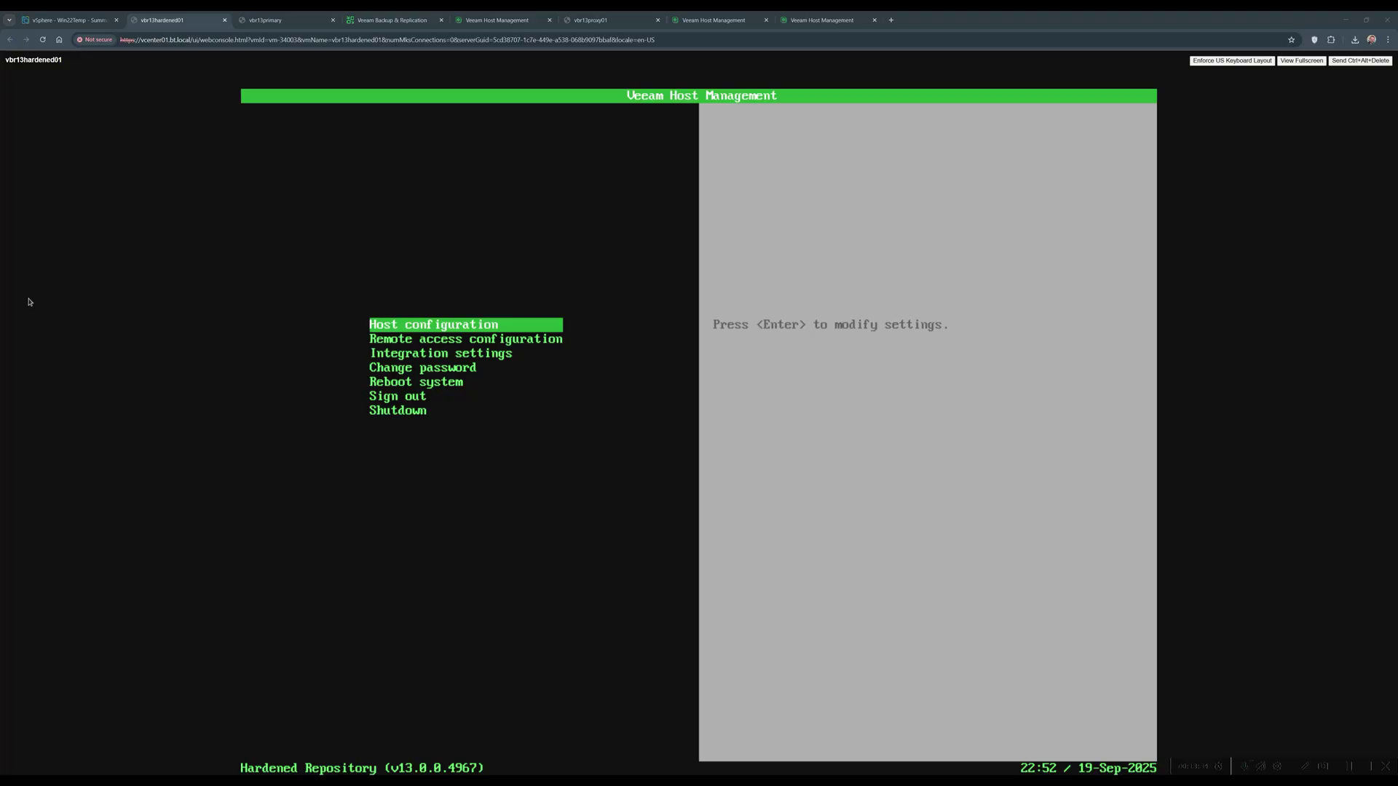
{"action": "key", "text": "Down"}
{"action": "key", "text": "Return"}
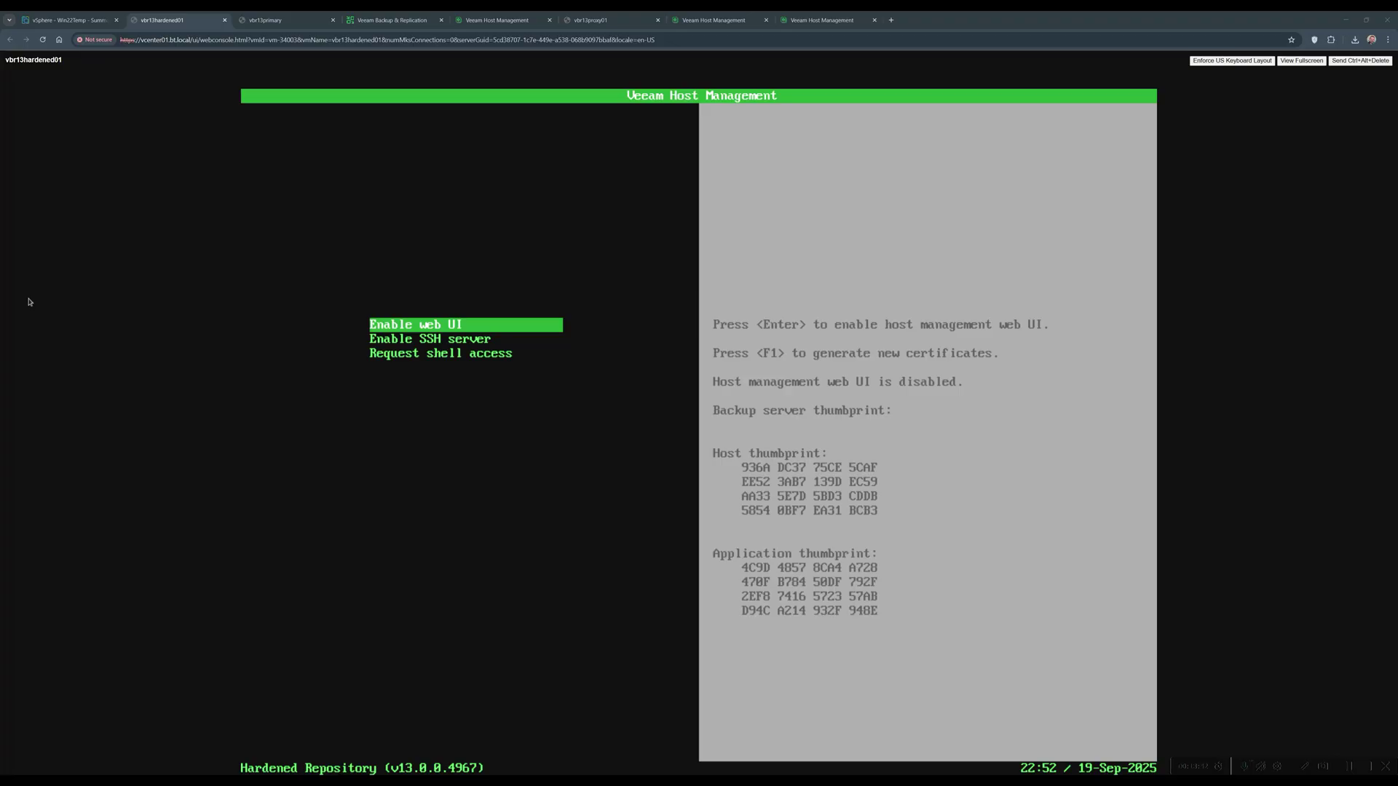
{"action": "key", "text": "Down"}
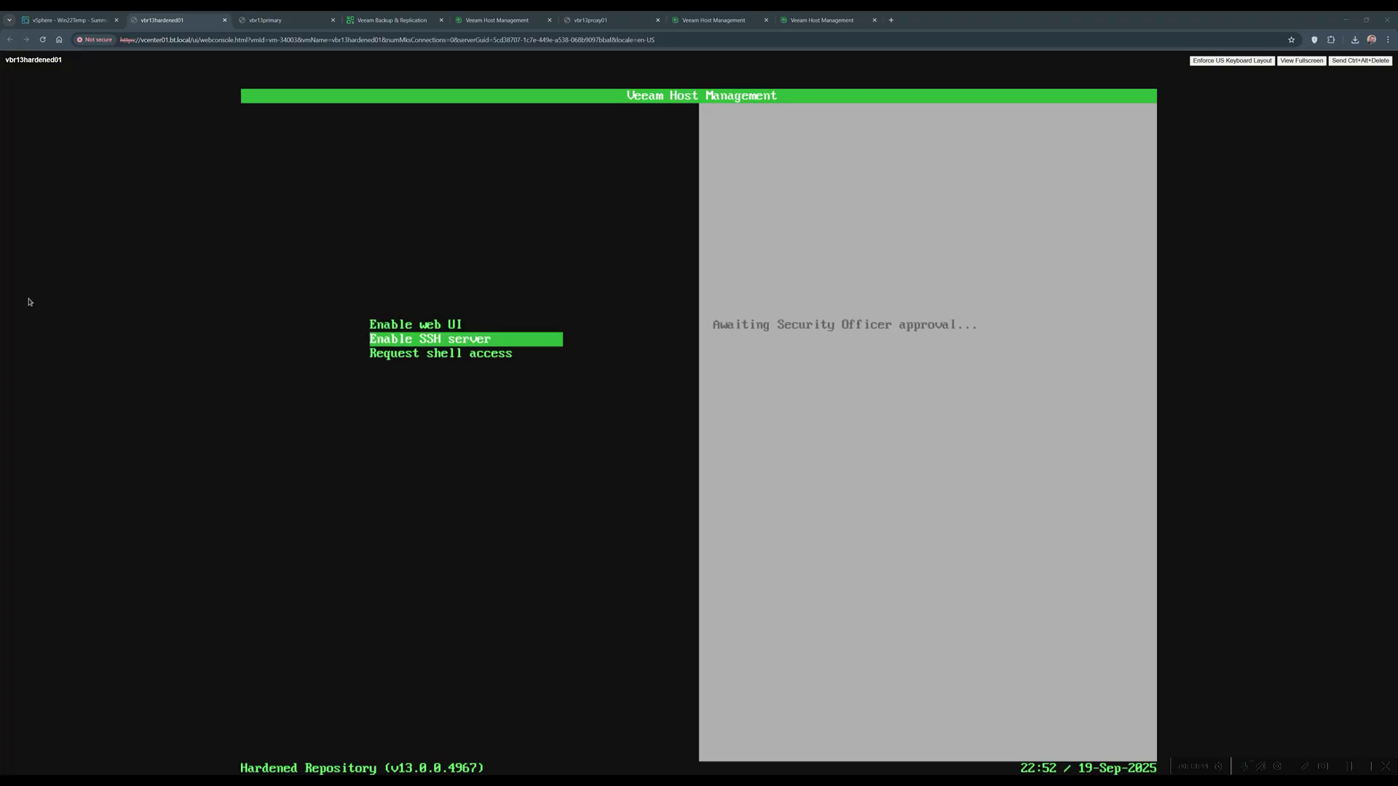
{"action": "key", "text": "Down"}
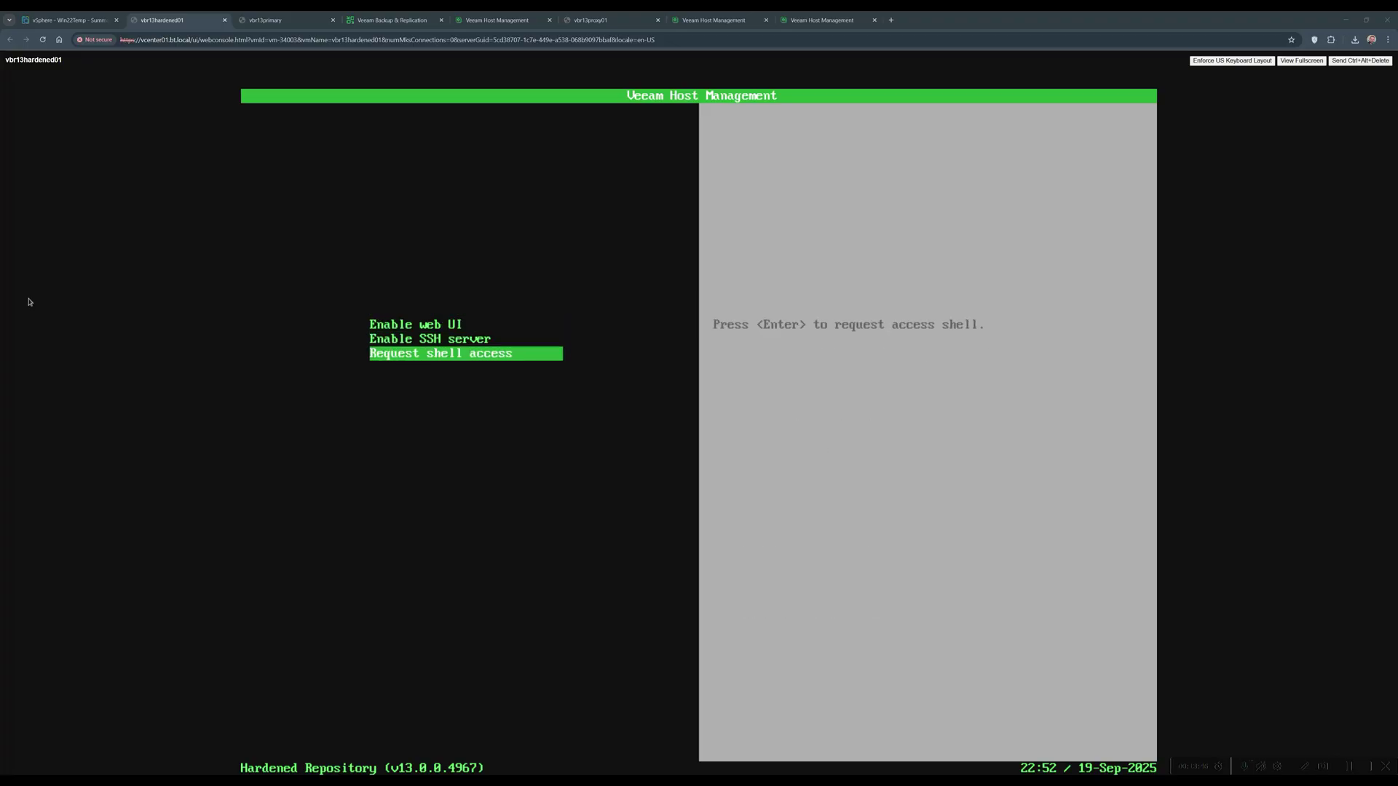
{"action": "key", "text": "Escape"}
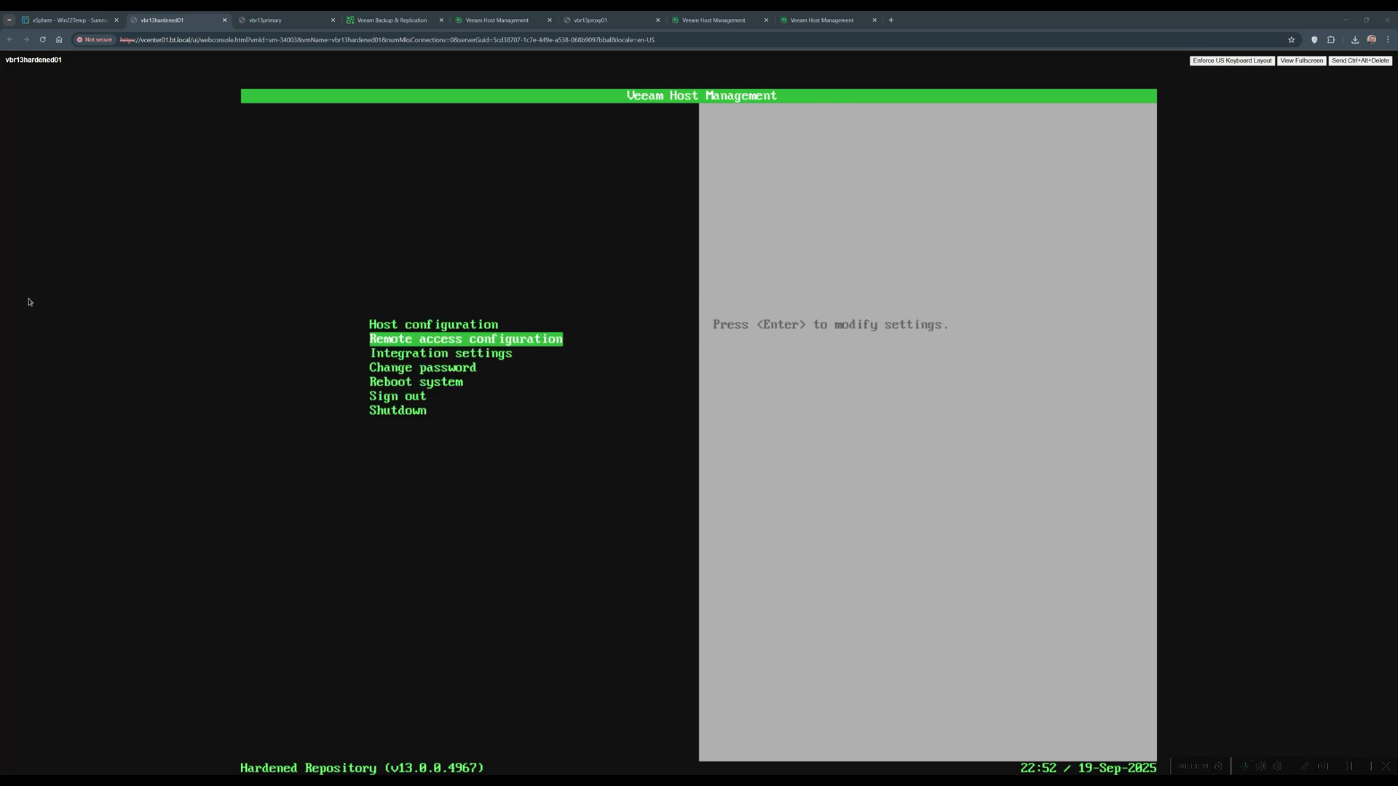
{"action": "key", "text": "Down"}
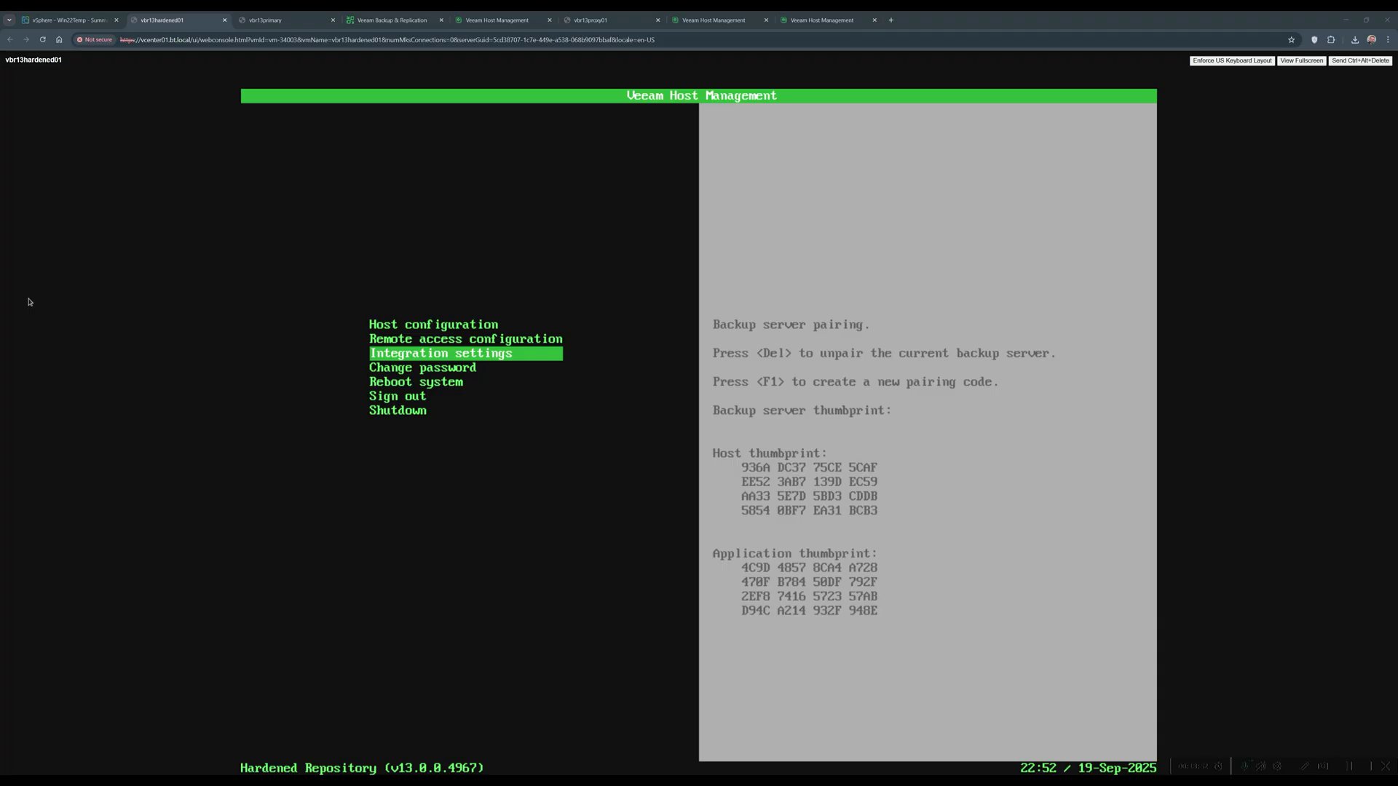
{"action": "key", "text": "Down"}
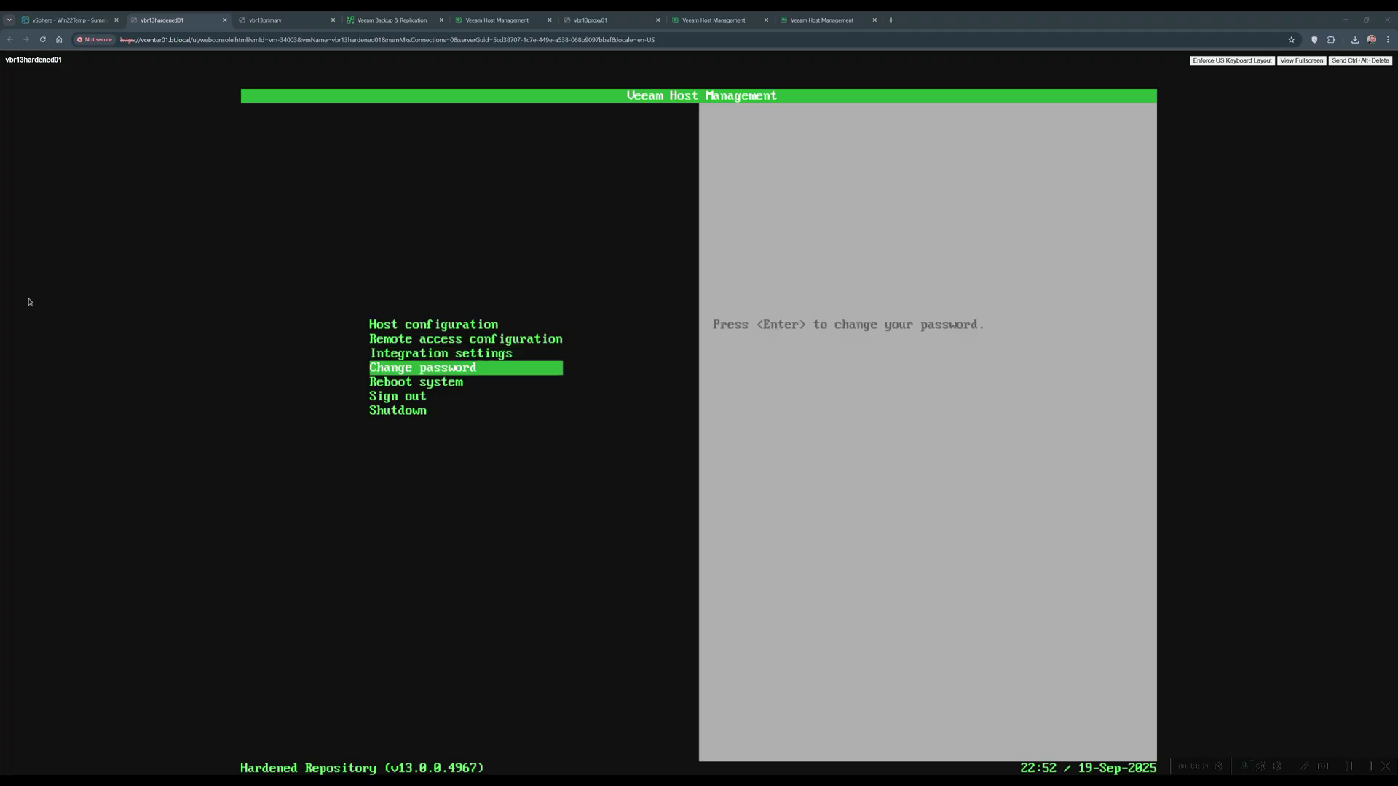
{"action": "key", "text": "Down"}
{"action": "key", "text": "Down"}
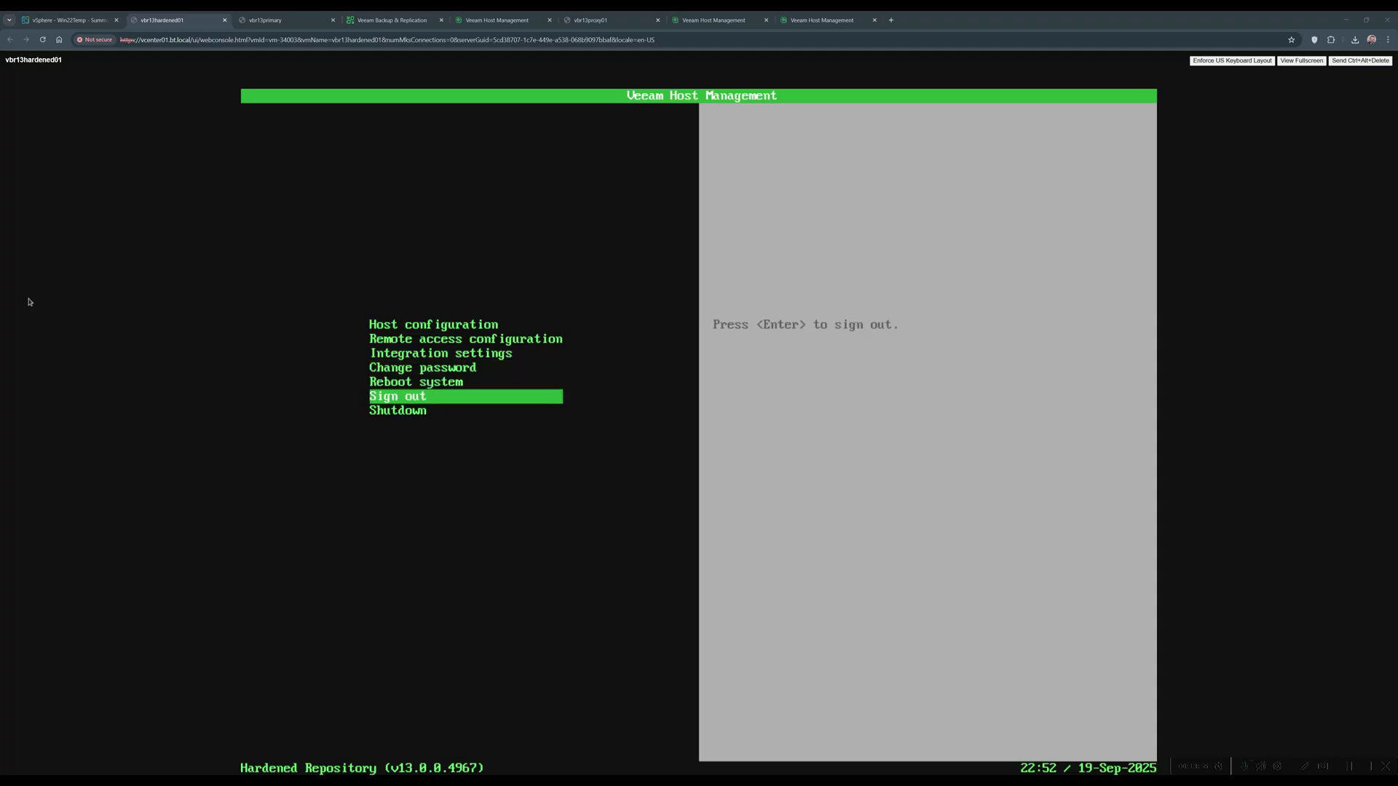
{"action": "key", "text": "Down"}
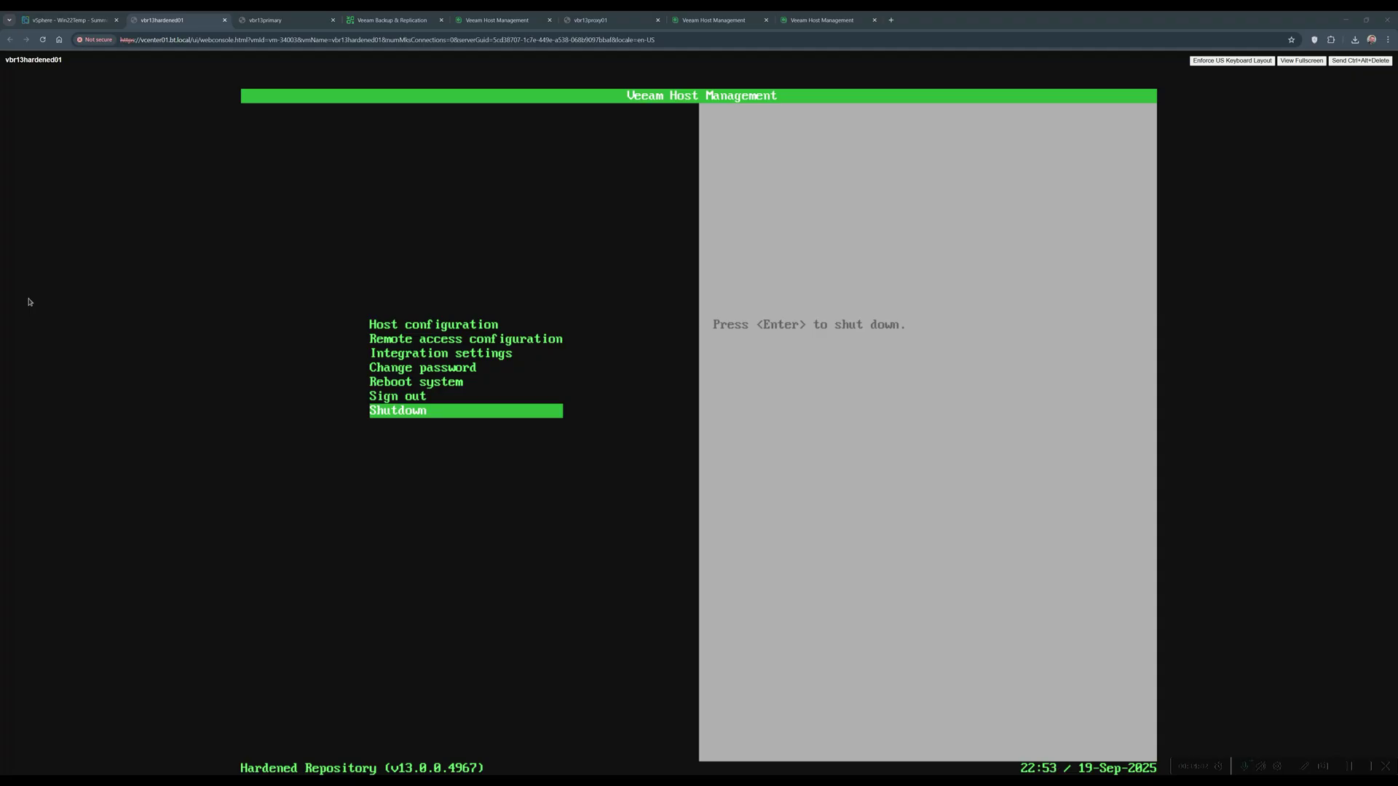
{"action": "left_click", "coordinate": [149, 511]}
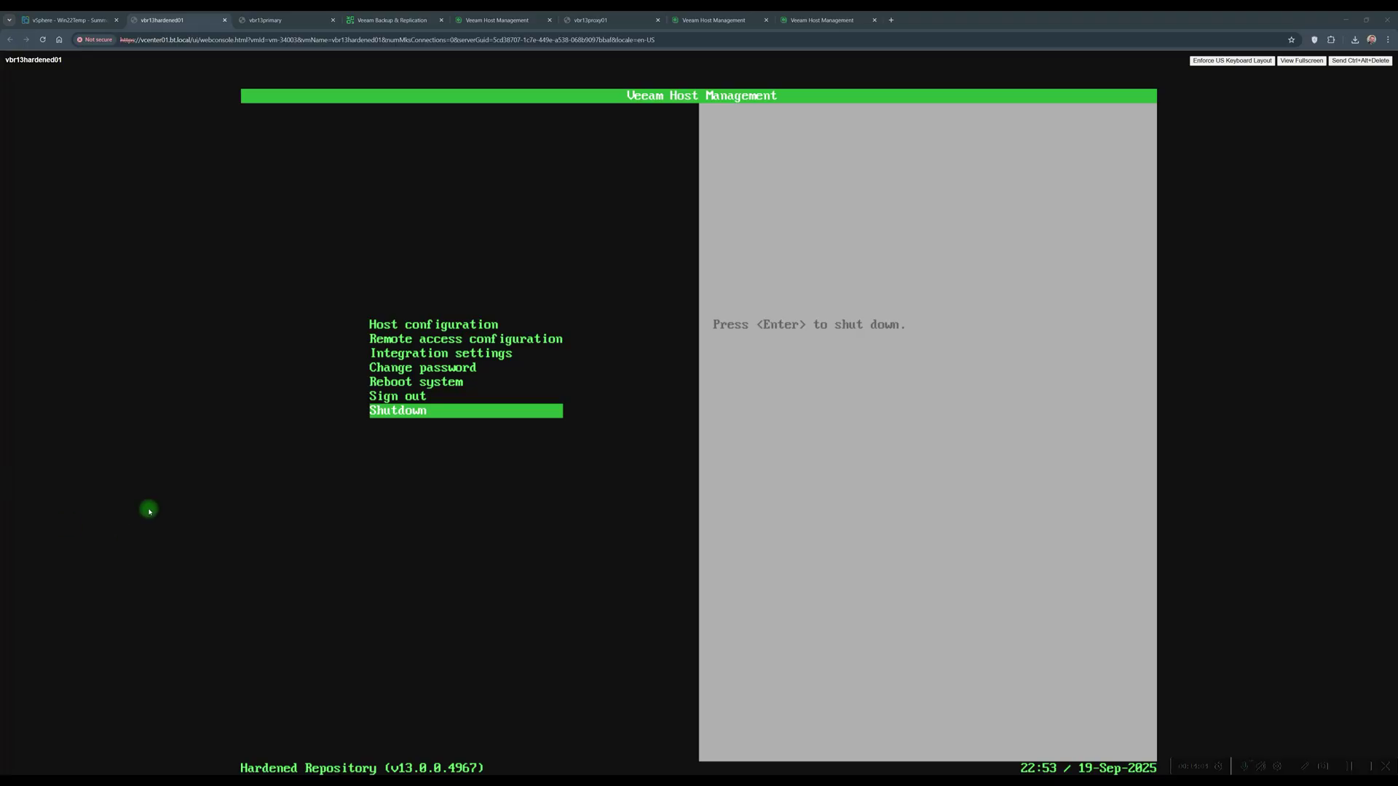